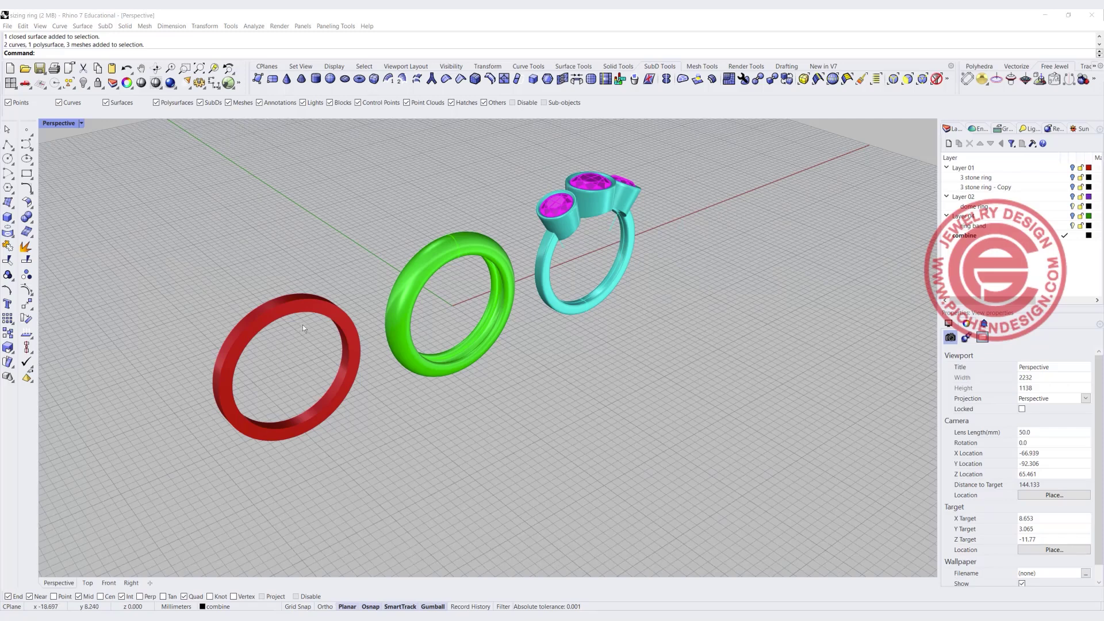
{"action": "right_click_drag", "start_coordinate": [468, 414], "coordinate": [415, 425]}
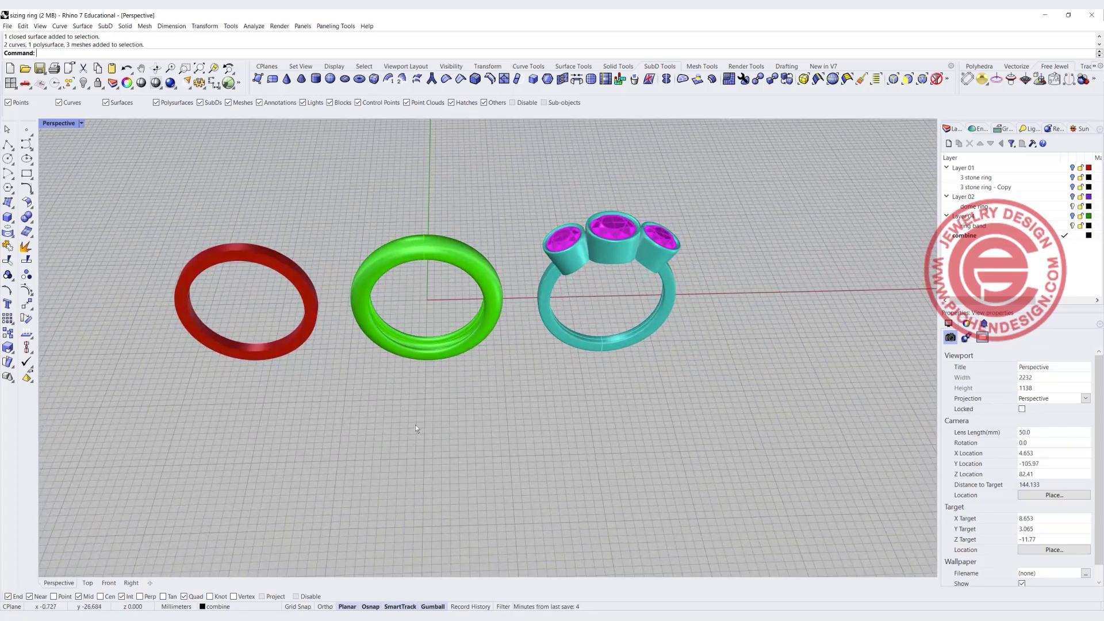
{"action": "scroll", "coordinate": [287, 309], "scroll_direction": "up", "scroll_amount": 2}
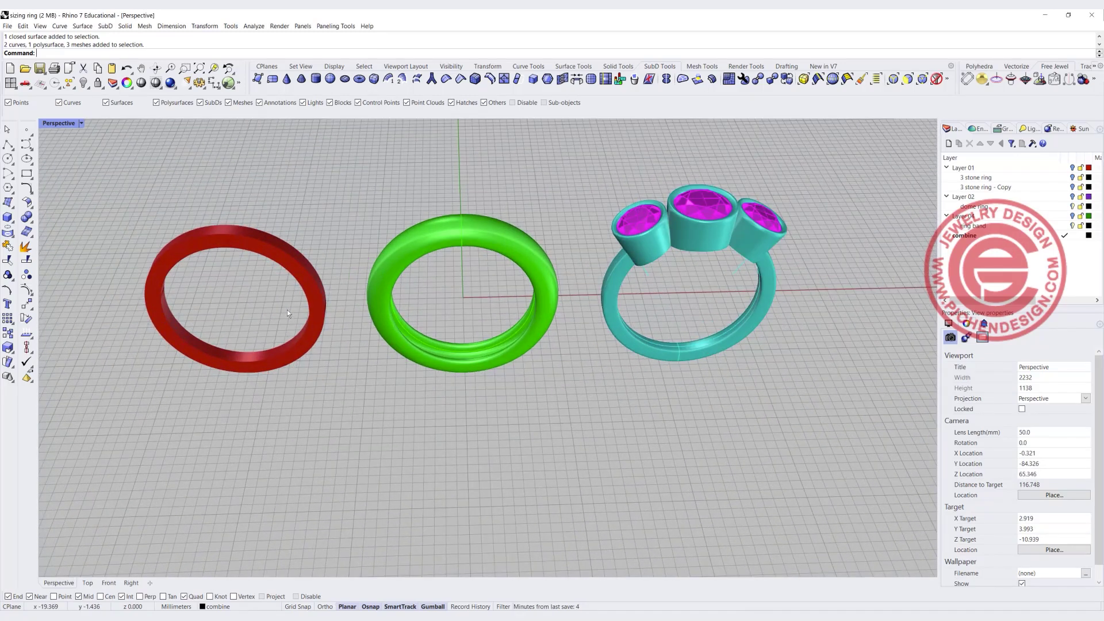
{"action": "right_click_drag", "start_coordinate": [288, 314], "coordinate": [315, 278]}
{"action": "left_click", "coordinate": [315, 277]}
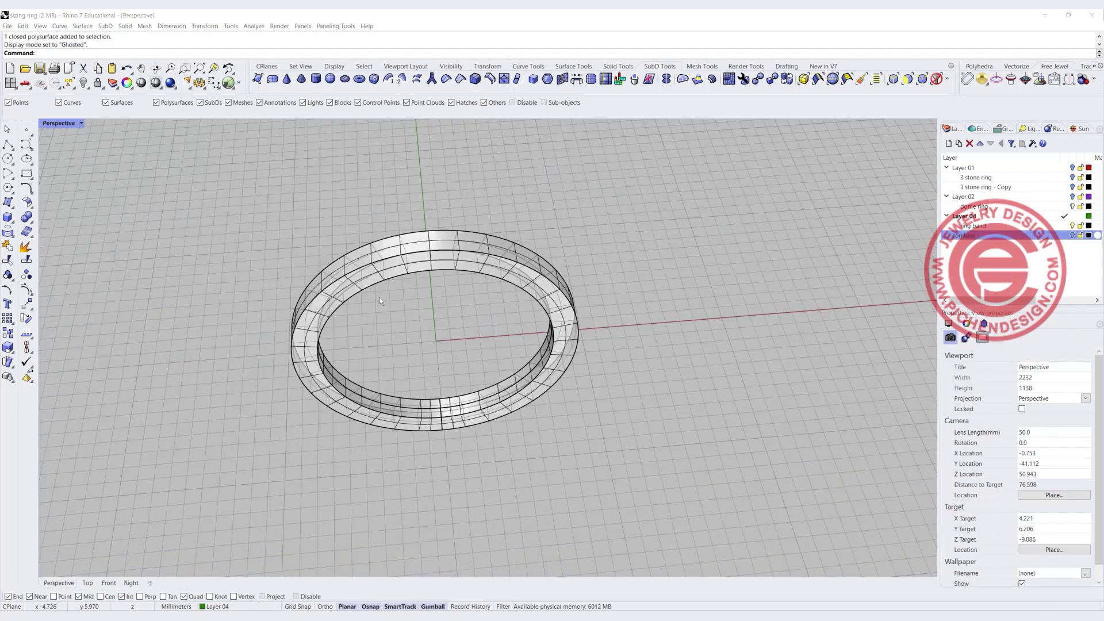
- Delete the ring band solid so only its circular rail and rectangular profile curves are left
{"action": "right_click_drag", "start_coordinate": [378, 298], "coordinate": [536, 260]}
{"action": "left_click", "coordinate": [557, 237]}
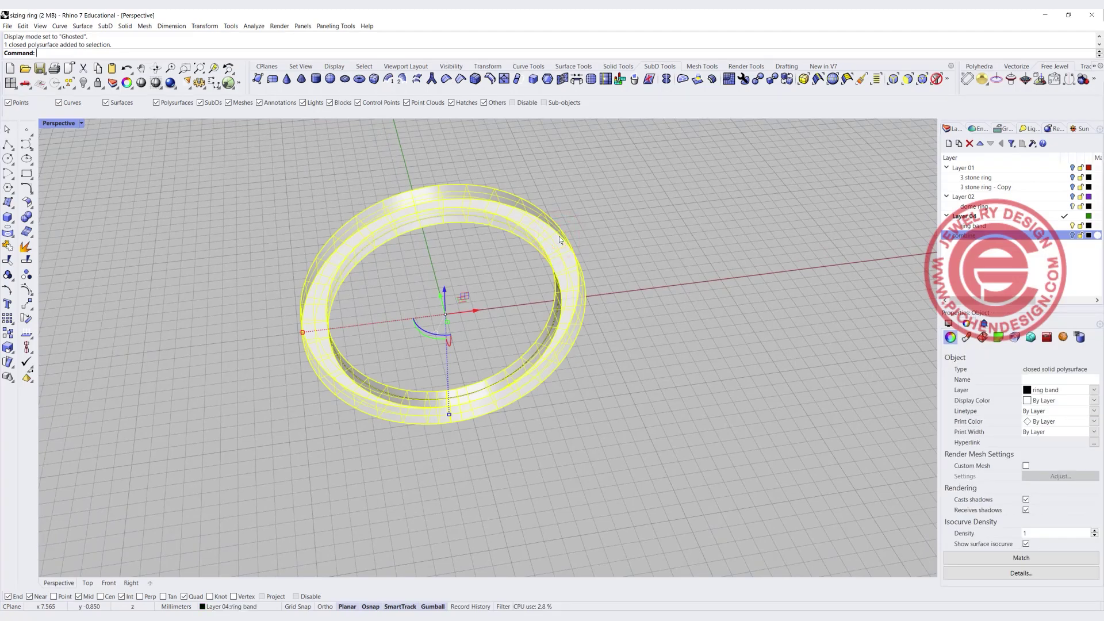
{"action": "key", "text": "Delete"}
- Create a ring band with Sweep 1 Rail from the circular rail and the small rectangular profile, using Freeform frame style and unchanged cross sections
{"action": "right_click_drag", "start_coordinate": [571, 383], "coordinate": [505, 357]}
{"action": "scroll", "coordinate": [416, 349], "scroll_direction": "up", "scroll_amount": 3}
{"action": "left_click", "coordinate": [419, 352]}
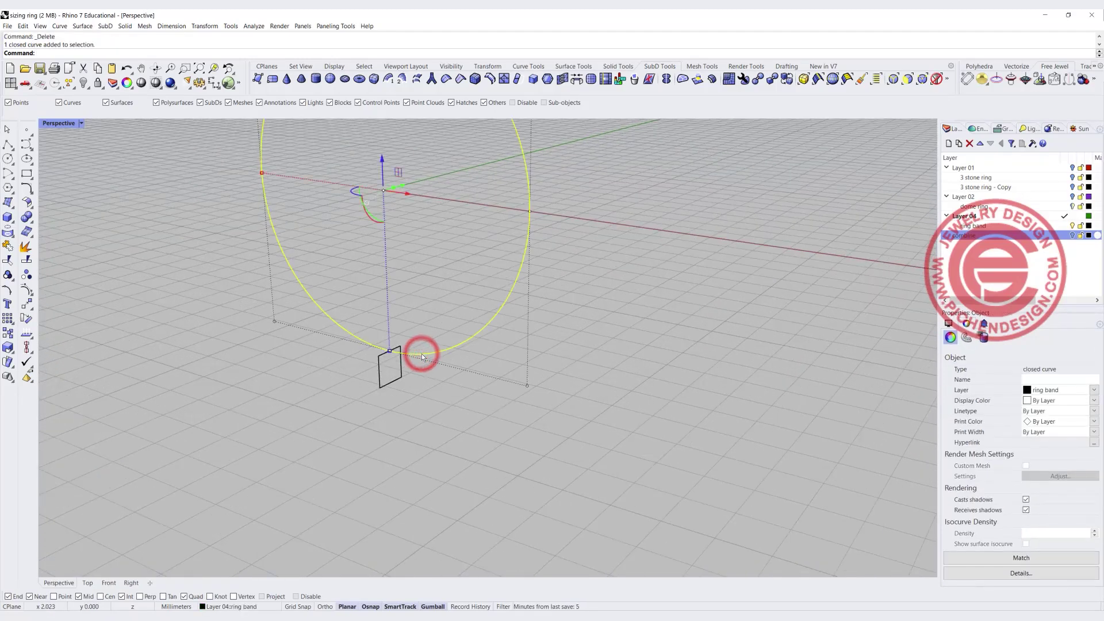
{"action": "left_click", "coordinate": [403, 368]}
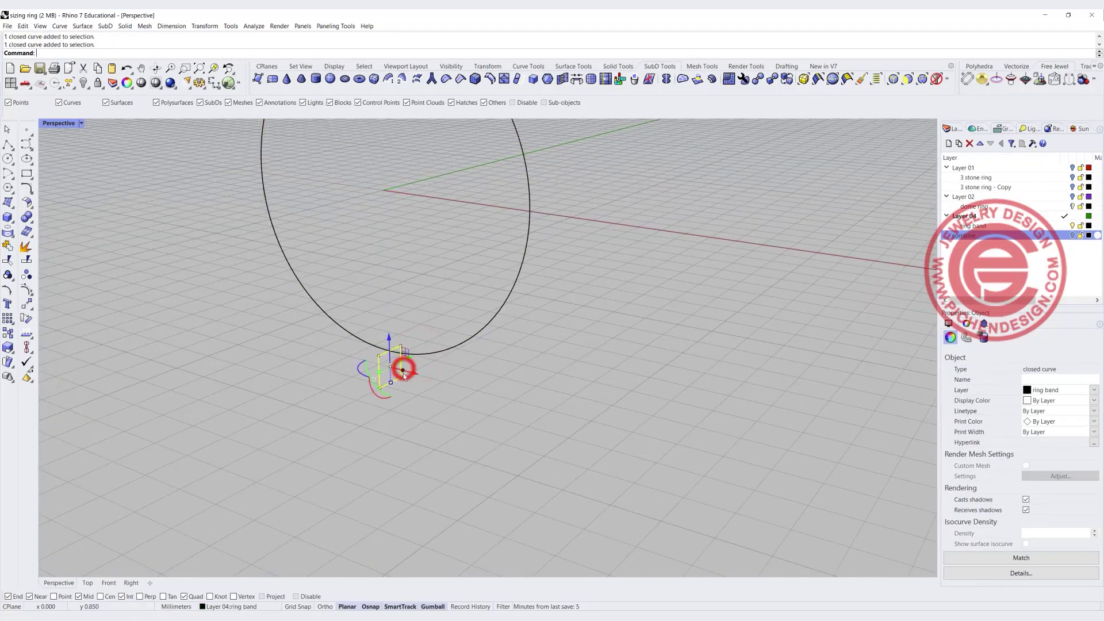
{"action": "right_click_drag", "start_coordinate": [443, 423], "coordinate": [418, 405]}
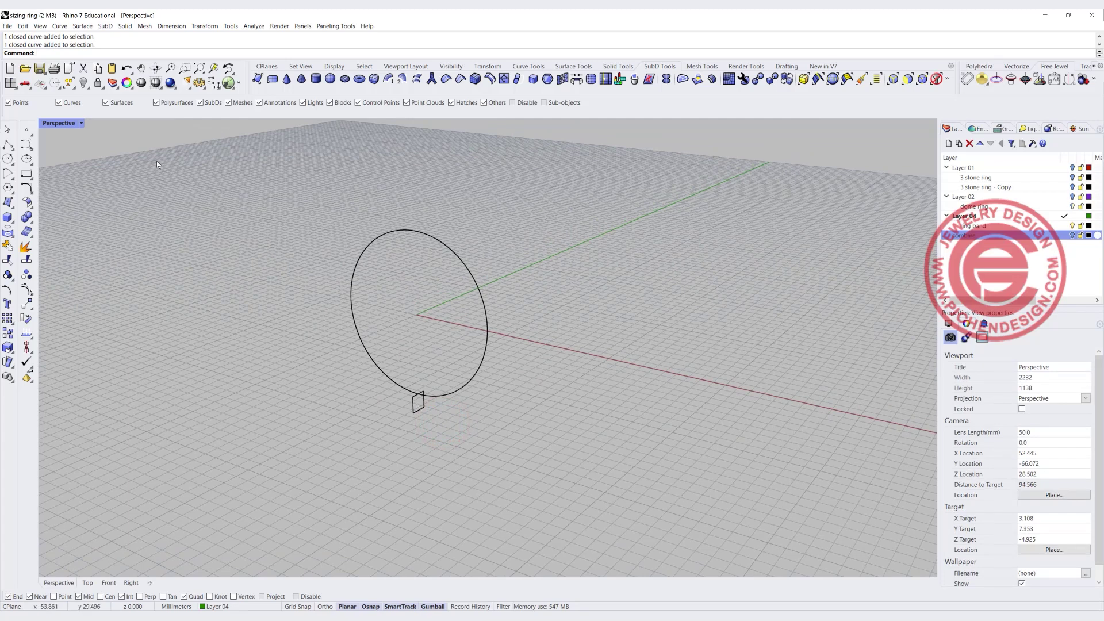
{"action": "left_click", "coordinate": [80, 27]}
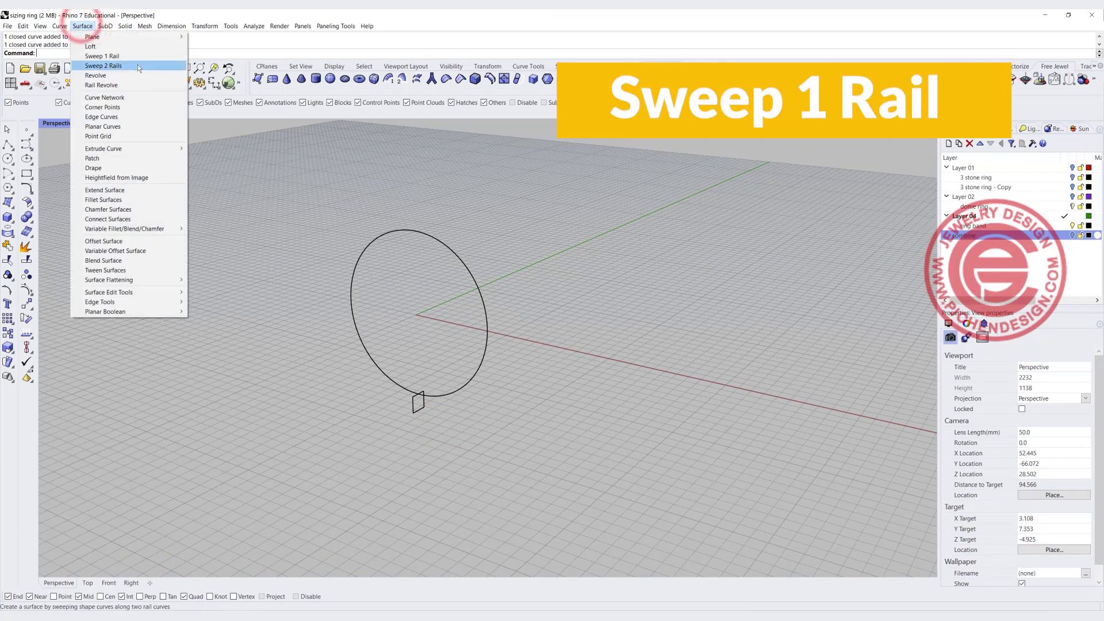
{"action": "left_click", "coordinate": [136, 57]}
{"action": "left_click", "coordinate": [435, 394]}
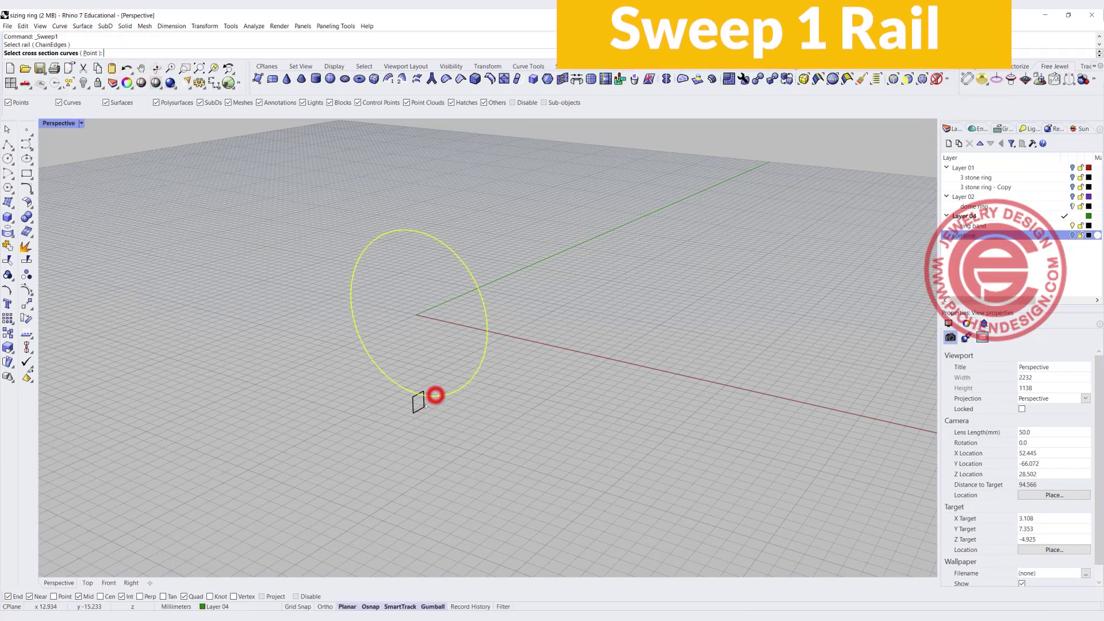
{"action": "left_click", "coordinate": [424, 404]}
{"action": "key", "text": "Return"}
{"action": "key", "text": "Return"}
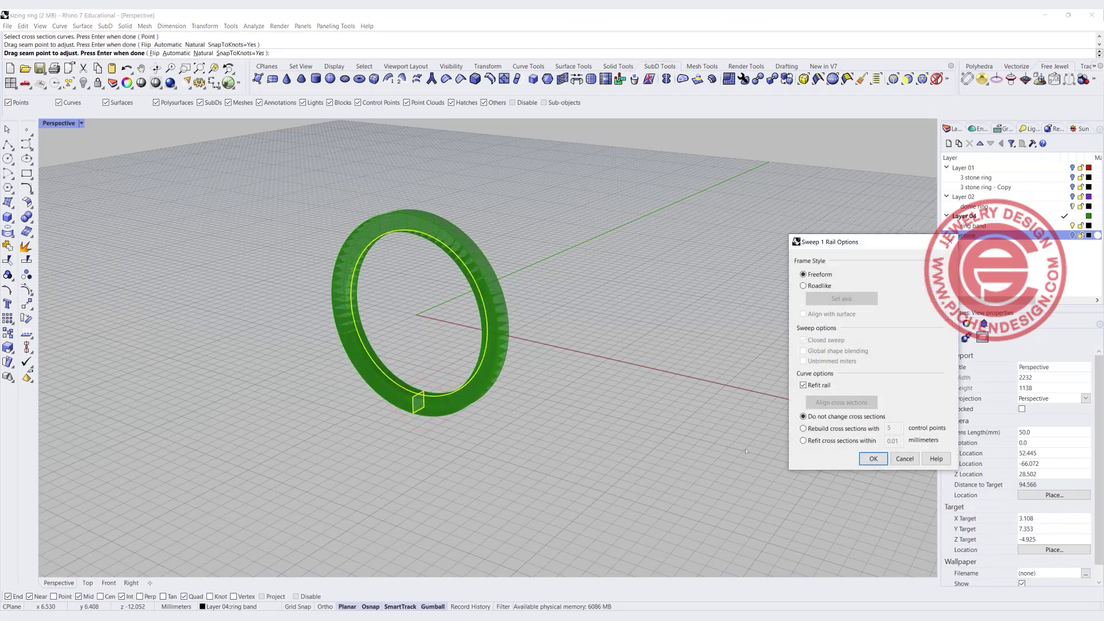
{"action": "left_click", "coordinate": [873, 459]}
- Scale the swept ring band up uniformly about its centre, and delete the enlarged band
{"action": "right_click_drag", "start_coordinate": [440, 240], "coordinate": [392, 275]}
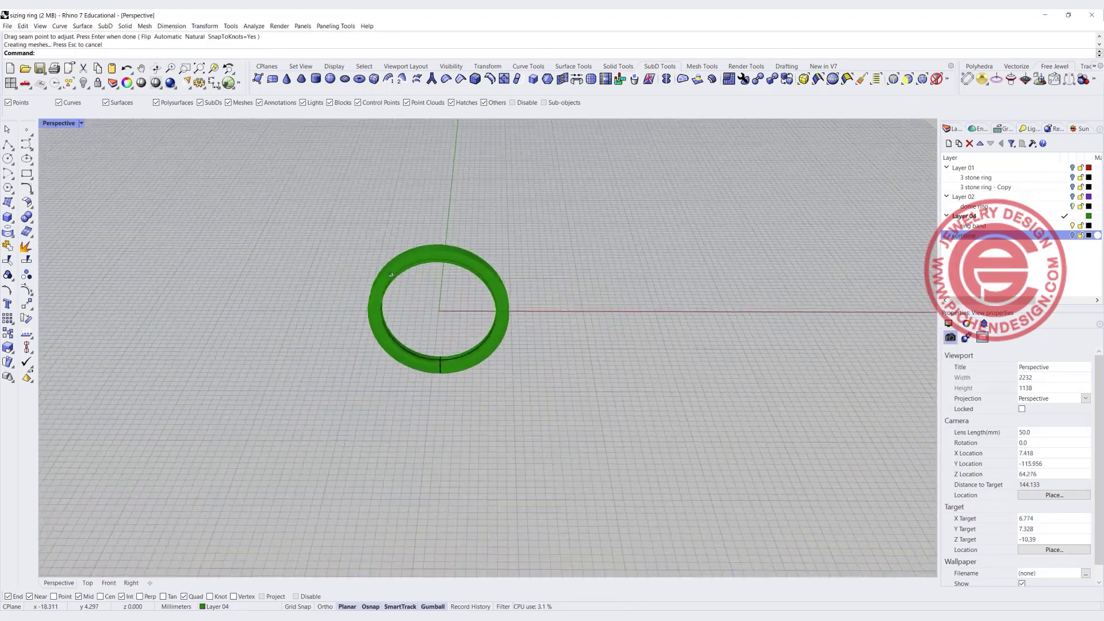
{"action": "scroll", "coordinate": [498, 302], "scroll_direction": "up", "scroll_amount": 3}
{"action": "left_click", "coordinate": [494, 302]}
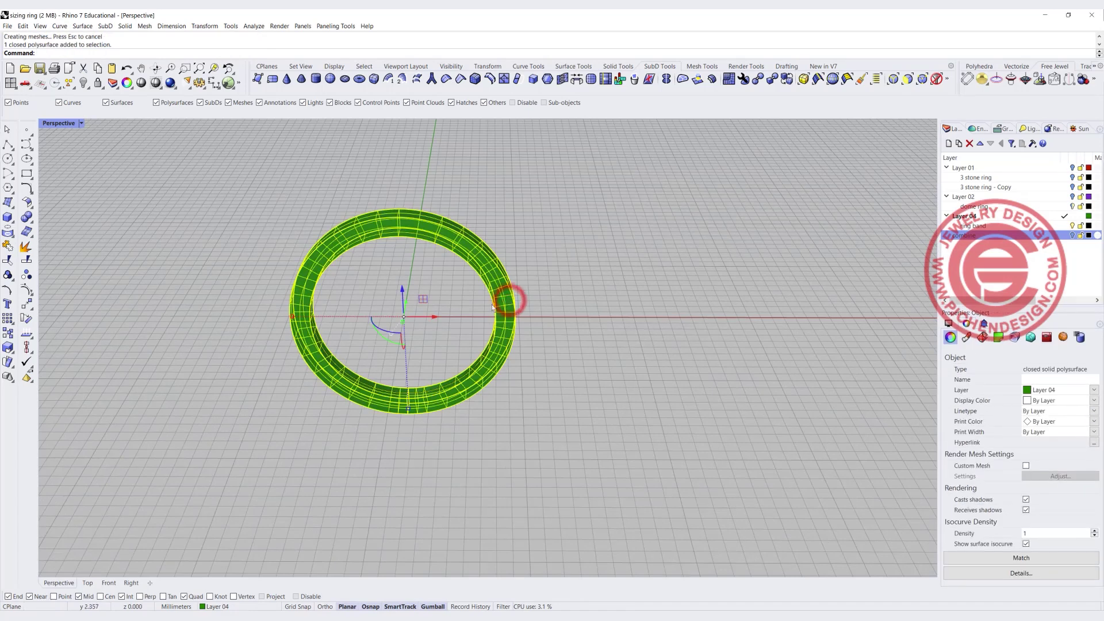
{"action": "left_click_drag", "start_coordinate": [294, 318], "coordinate": [261, 323]}
{"action": "left_click", "coordinate": [580, 383]}
{"action": "right_click_drag", "start_coordinate": [580, 383], "coordinate": [497, 390]}
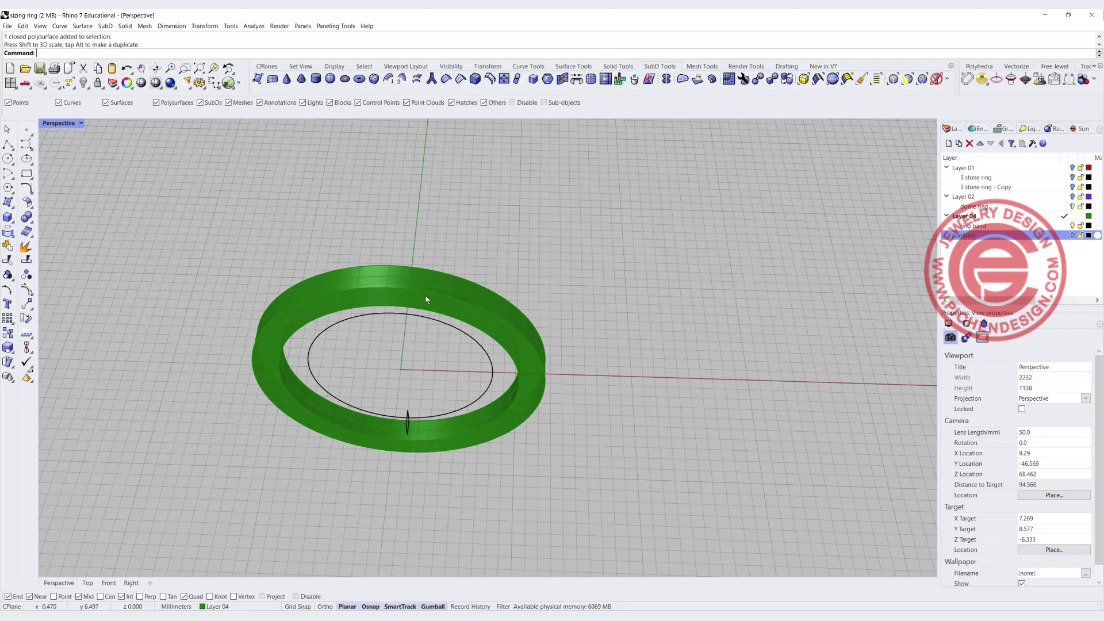
{"action": "key", "text": "Delete"}
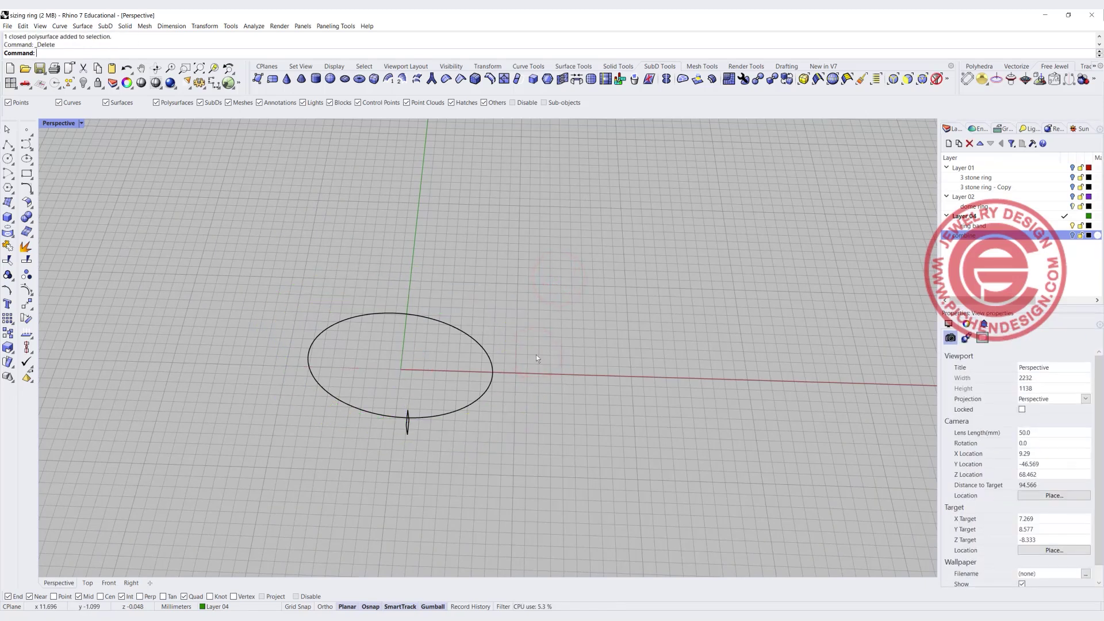
- In the Front view, make a slightly larger concentric copy of the circular rail by scaling a duplicate uniformly
{"action": "right_click_drag", "start_coordinate": [509, 366], "coordinate": [401, 370]}
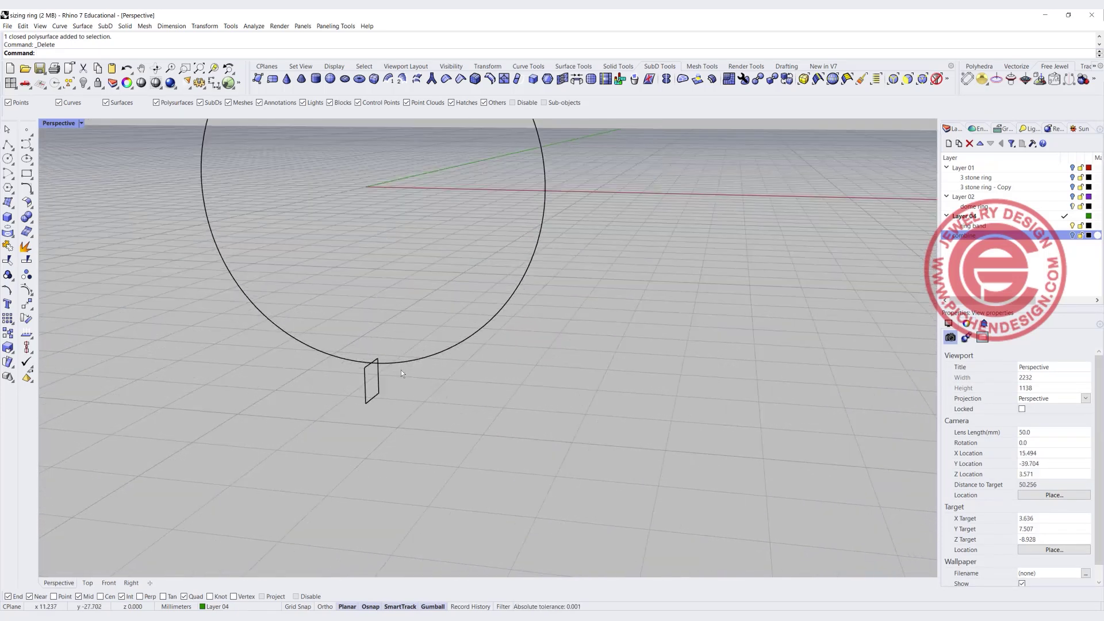
{"action": "double_click", "coordinate": [63, 125]}
{"action": "left_click", "coordinate": [286, 438]}
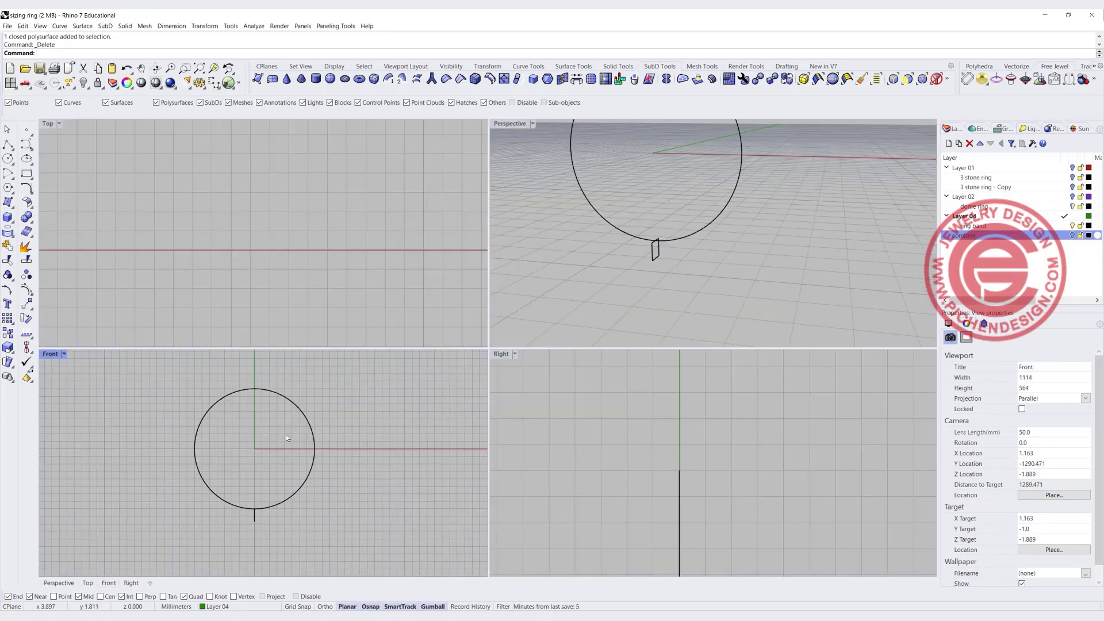
{"action": "left_click", "coordinate": [304, 418]}
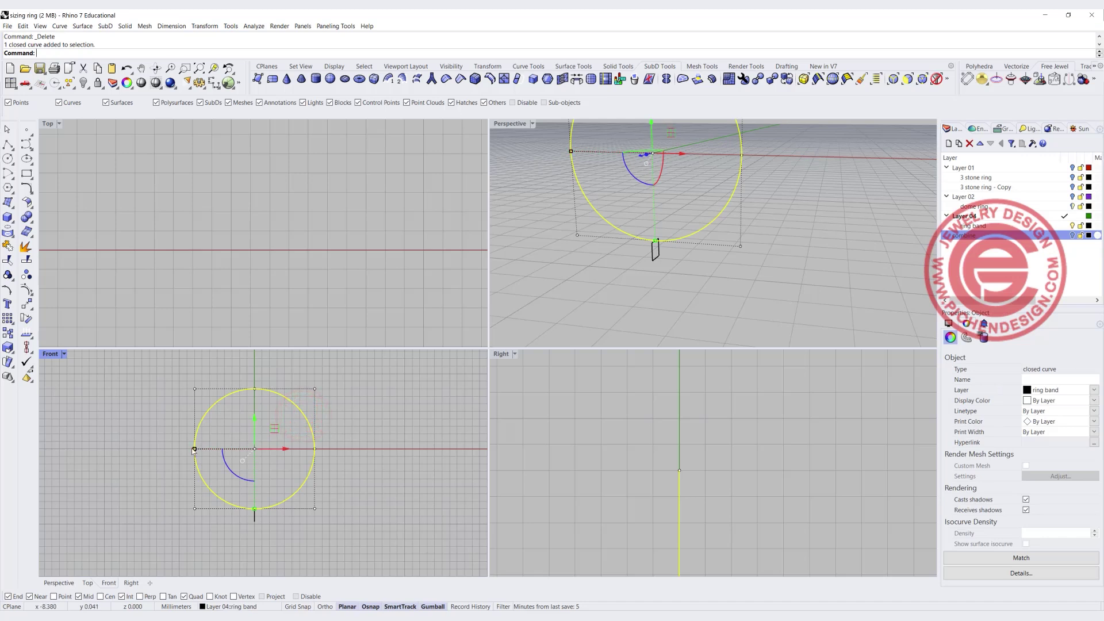
{"action": "left_click_drag", "start_coordinate": [194, 450], "coordinate": [190, 450], "text": "shift"}
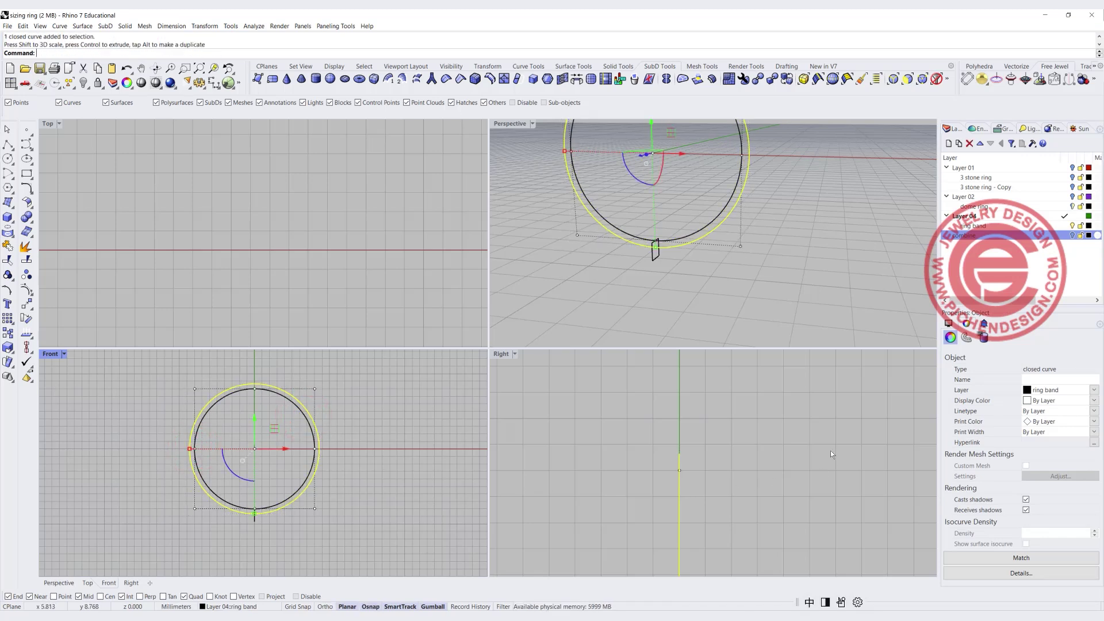
- Set the display color of the larger circle to Red and deselect it
{"action": "left_click", "coordinate": [1094, 401]}
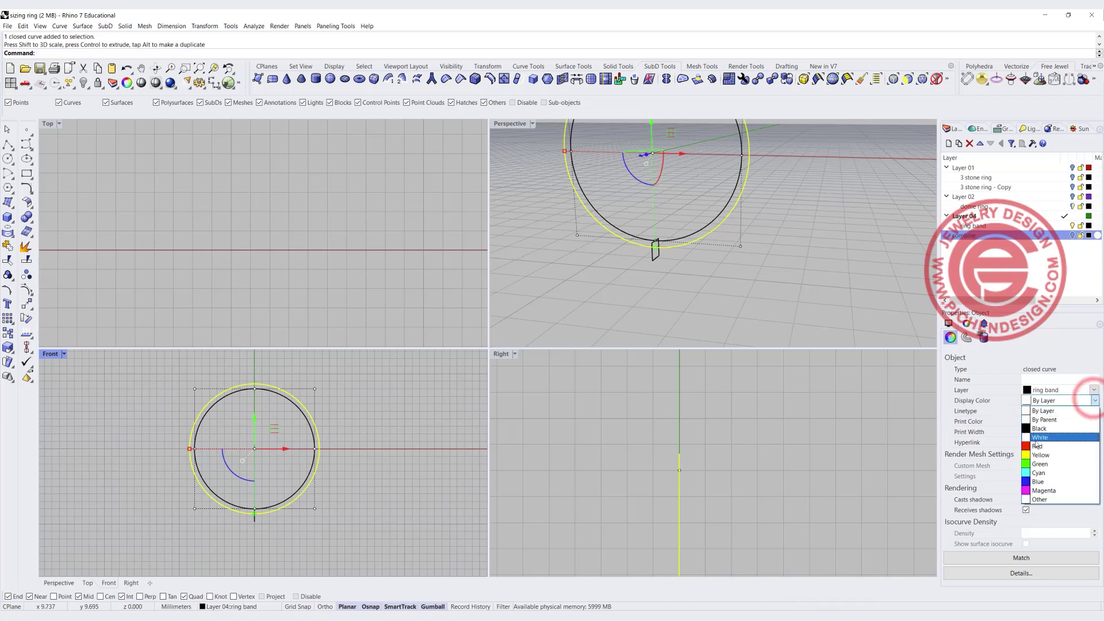
{"action": "left_click", "coordinate": [1034, 443]}
{"action": "left_click", "coordinate": [869, 304]}
- Move the rectangular profile from the midpoint of its upper edge down onto the bottom point of the larger red circle
{"action": "right_click_drag", "start_coordinate": [765, 284], "coordinate": [670, 272]}
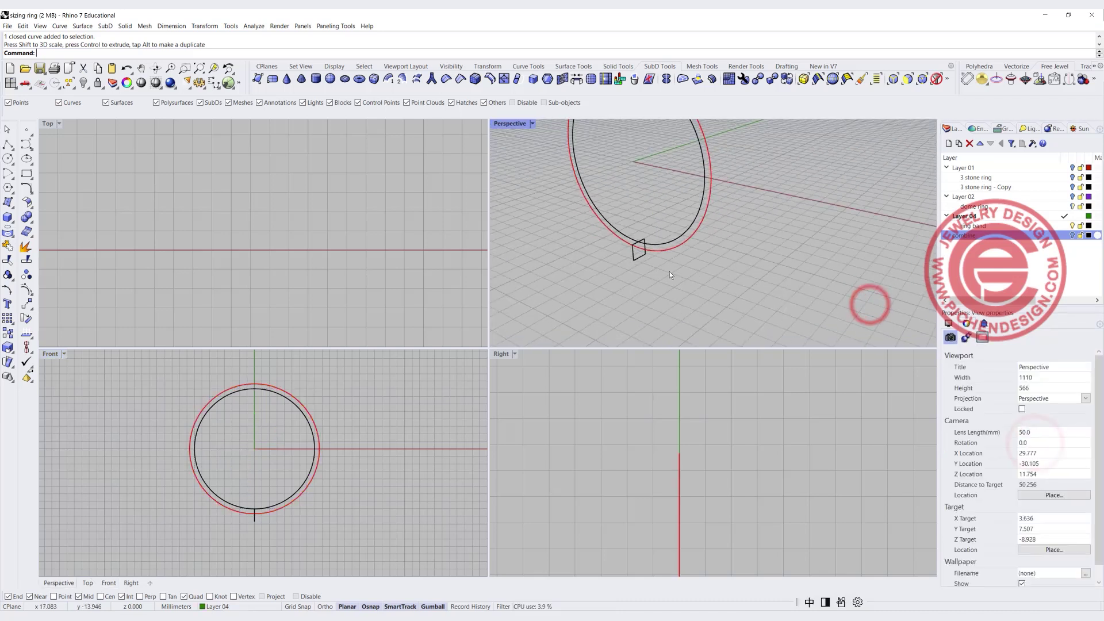
{"action": "left_click", "coordinate": [645, 252]}
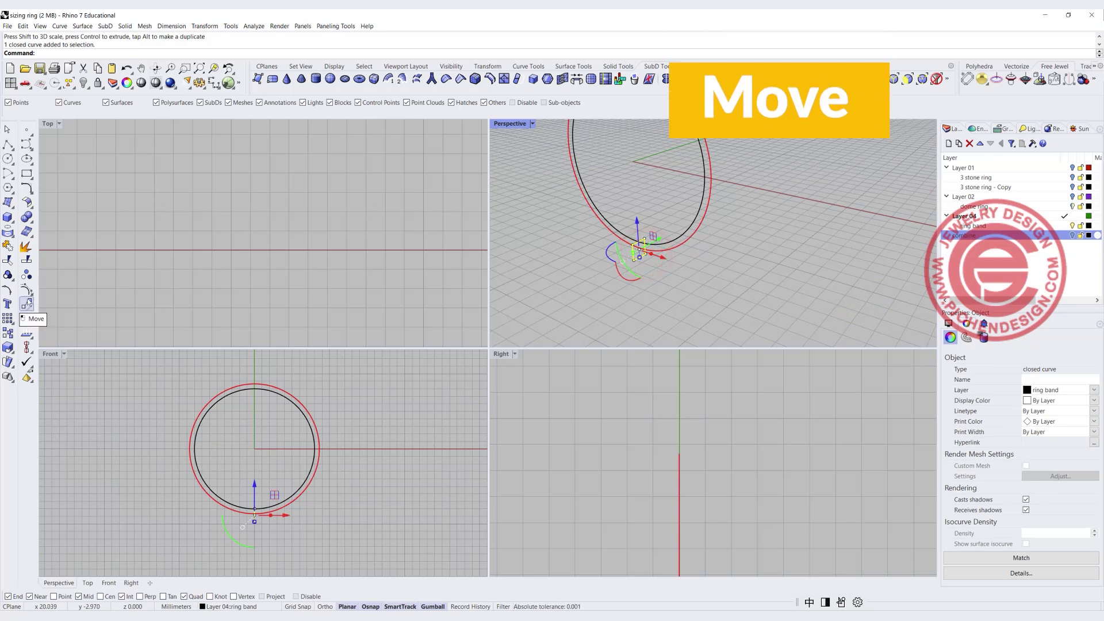
{"action": "left_click", "coordinate": [27, 303]}
{"action": "scroll", "coordinate": [632, 247], "scroll_direction": "up", "scroll_amount": 5}
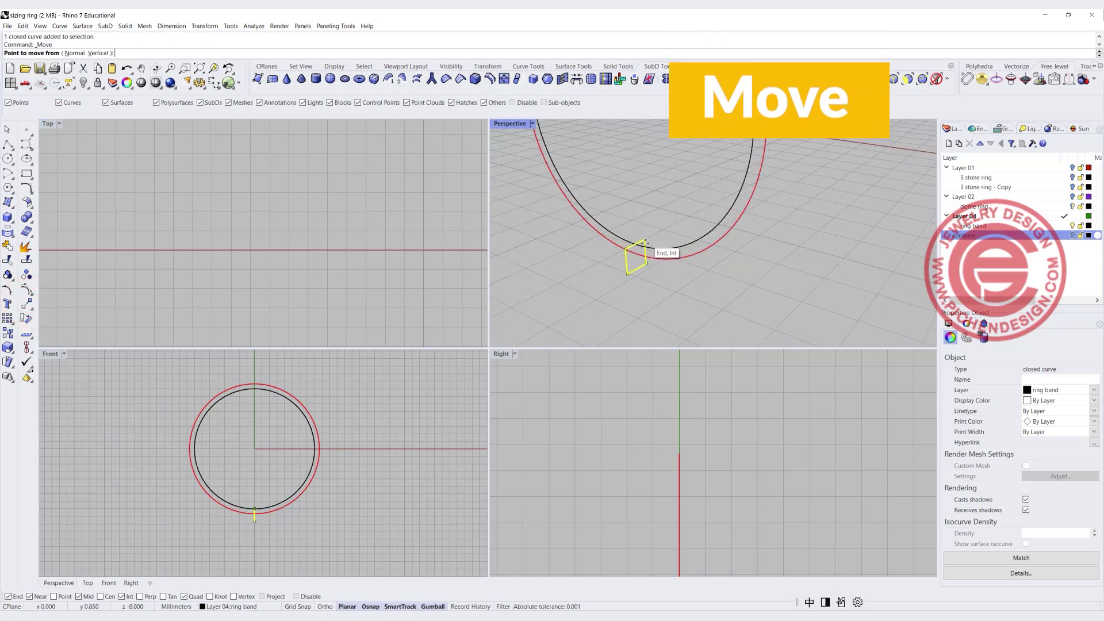
{"action": "left_click", "coordinate": [629, 243]}
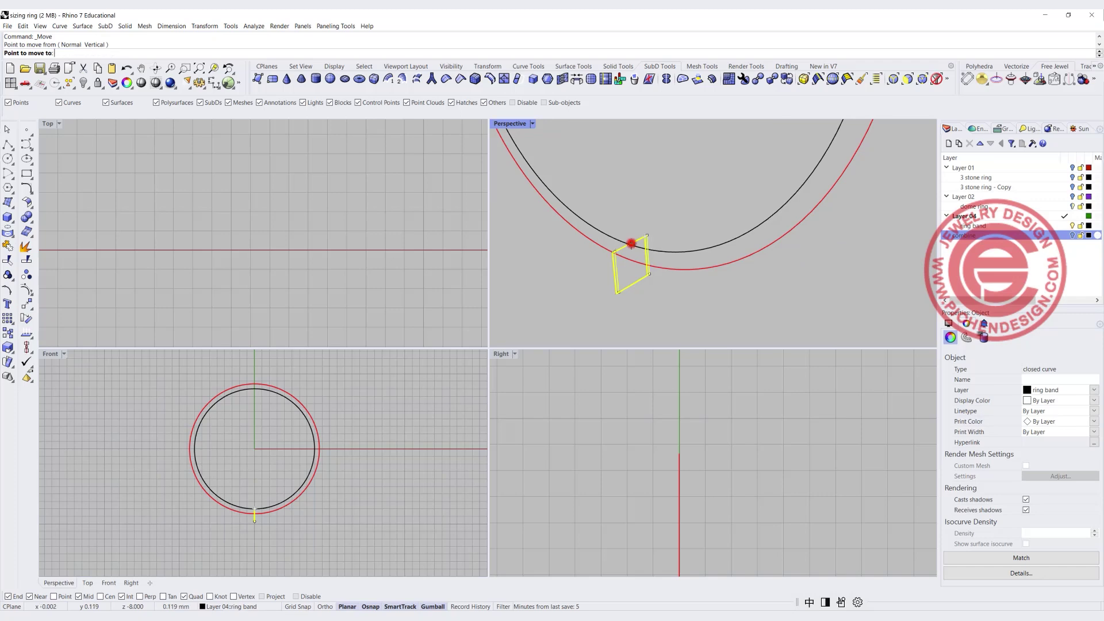
{"action": "left_click", "coordinate": [632, 262]}
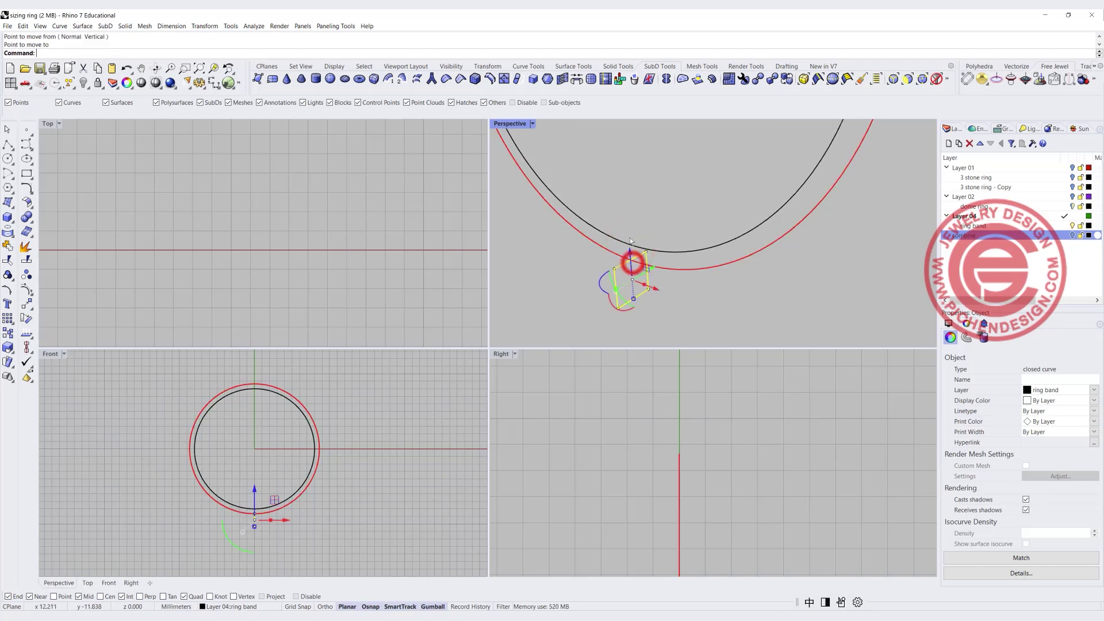
- Create the larger ring band with Sweep 1 Rail, using the red circle as rail and the moved rectangle as cross section
{"action": "scroll", "coordinate": [631, 244], "scroll_direction": "down", "scroll_amount": 7}
{"action": "double_click", "coordinate": [503, 126]}
{"action": "scroll", "coordinate": [496, 357], "scroll_direction": "down", "scroll_amount": 5}
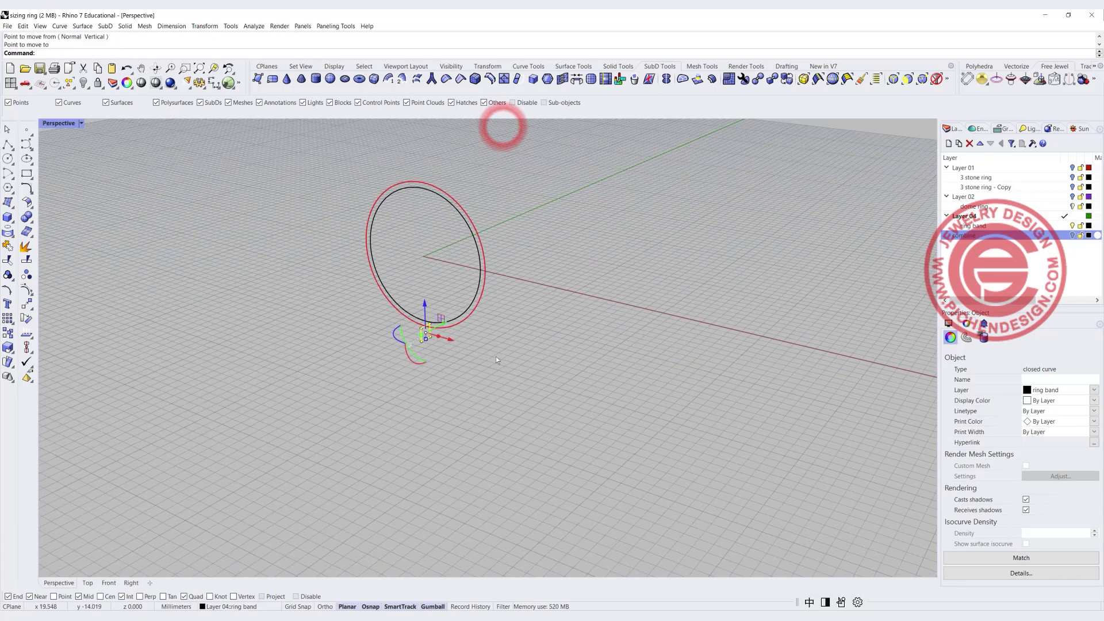
{"action": "left_click", "coordinate": [497, 370]}
{"action": "left_click", "coordinate": [82, 26]}
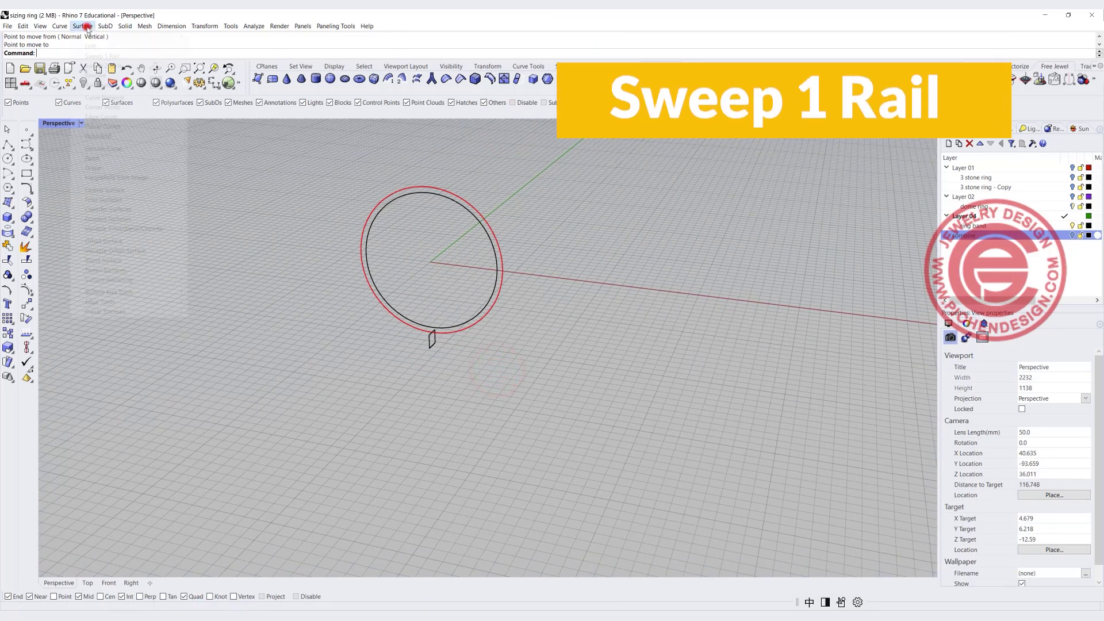
{"action": "left_click", "coordinate": [107, 56]}
{"action": "scroll", "coordinate": [408, 329], "scroll_direction": "up", "scroll_amount": 4}
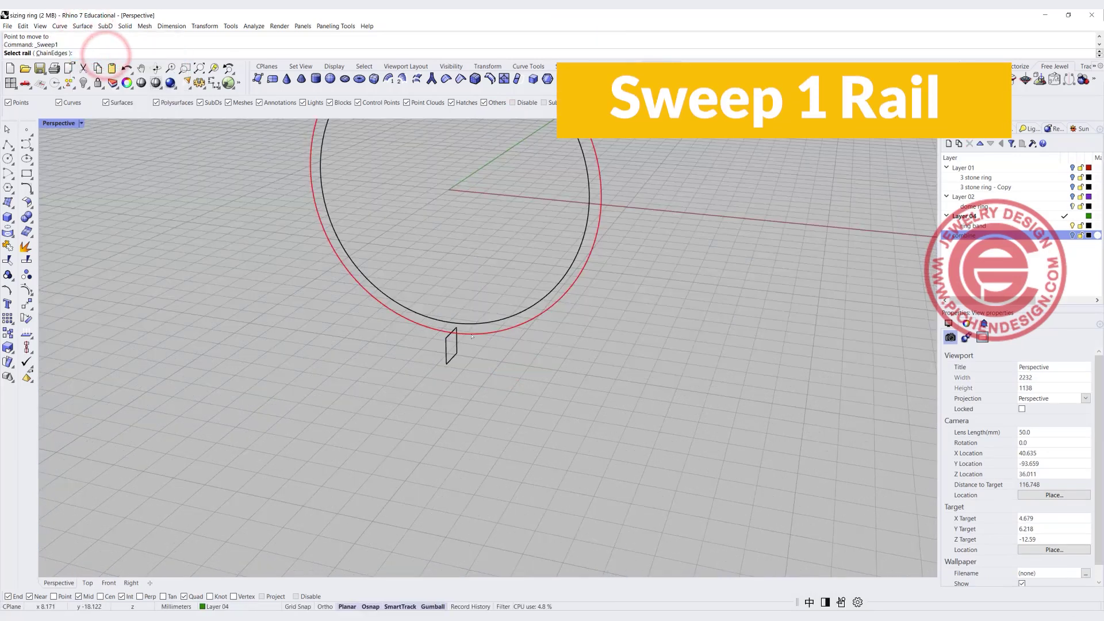
{"action": "left_click", "coordinate": [469, 332]}
{"action": "left_click", "coordinate": [455, 357]}
{"action": "key", "text": "Return"}
{"action": "key", "text": "Return"}
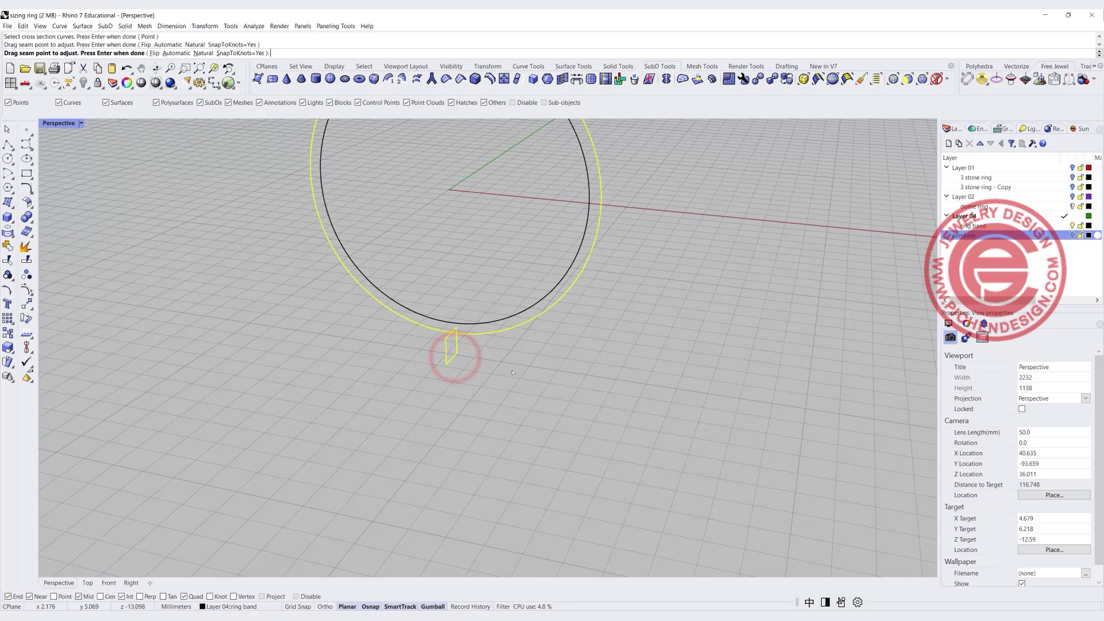
{"action": "scroll", "coordinate": [513, 371], "scroll_direction": "down", "scroll_amount": 4}
{"action": "left_click", "coordinate": [872, 459]}
- Convert the new ring band to a polygon mesh with density 1.0 and maximum aspect ratio 6.0
{"action": "right_click_drag", "start_coordinate": [535, 293], "coordinate": [377, 304]}
{"action": "scroll", "coordinate": [558, 317], "scroll_direction": "down", "scroll_amount": 2}
{"action": "left_click", "coordinate": [371, 302]}
{"action": "left_click", "coordinate": [27, 231]}
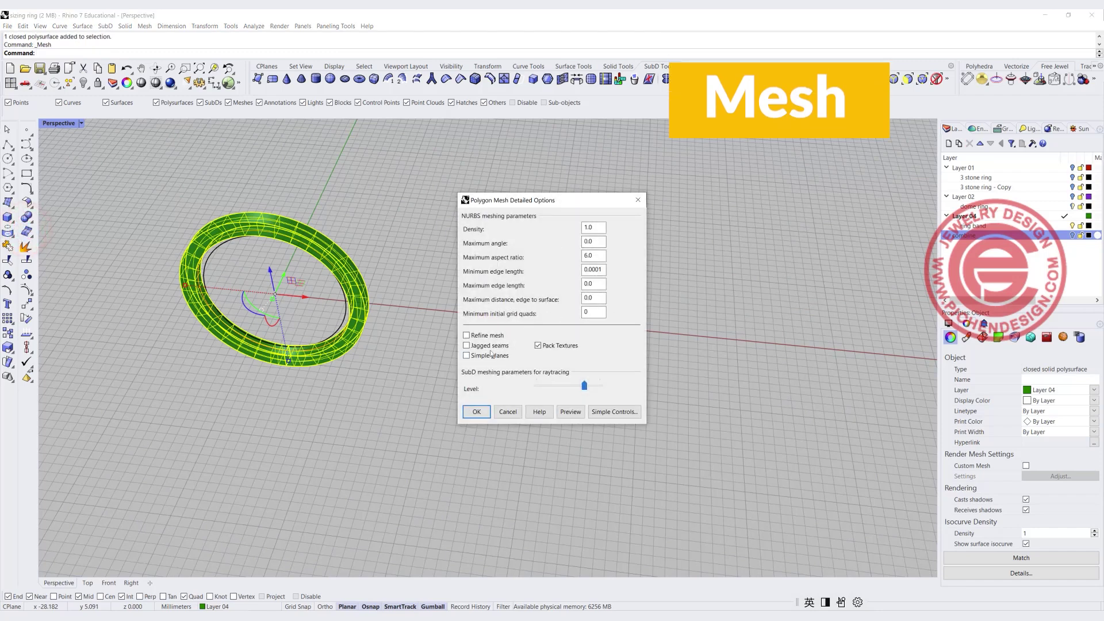
{"action": "left_click", "coordinate": [478, 410]}
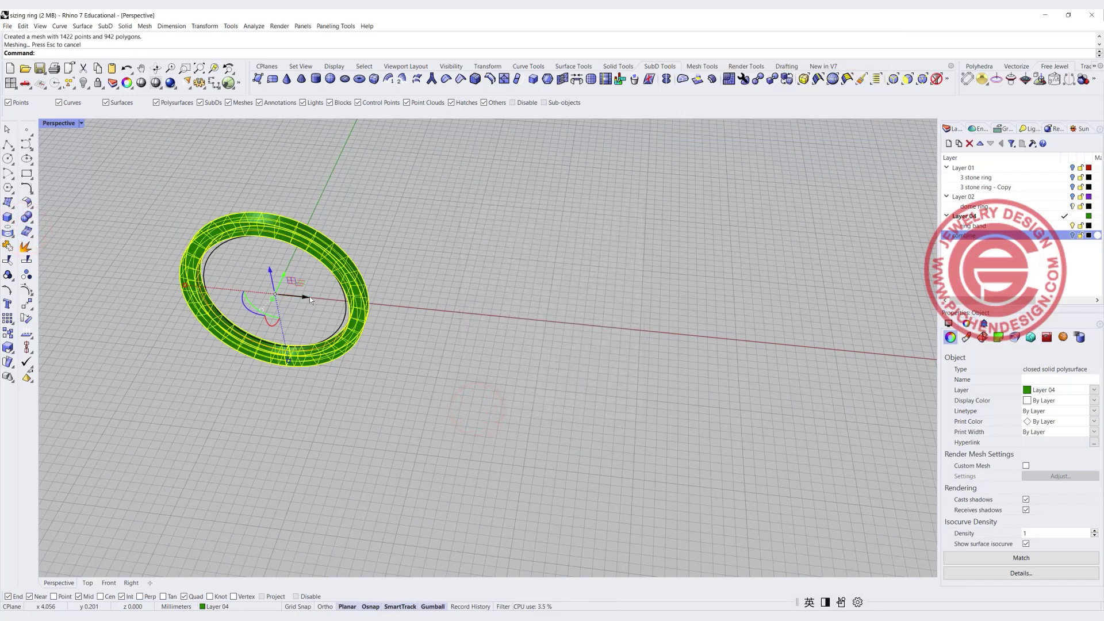
- Move the original polysurface ring along the X axis clear of its mesh copy, and inspect the mesh at the origin
{"action": "left_click_drag", "start_coordinate": [308, 296], "coordinate": [579, 325]}
{"action": "left_click", "coordinate": [394, 337]}
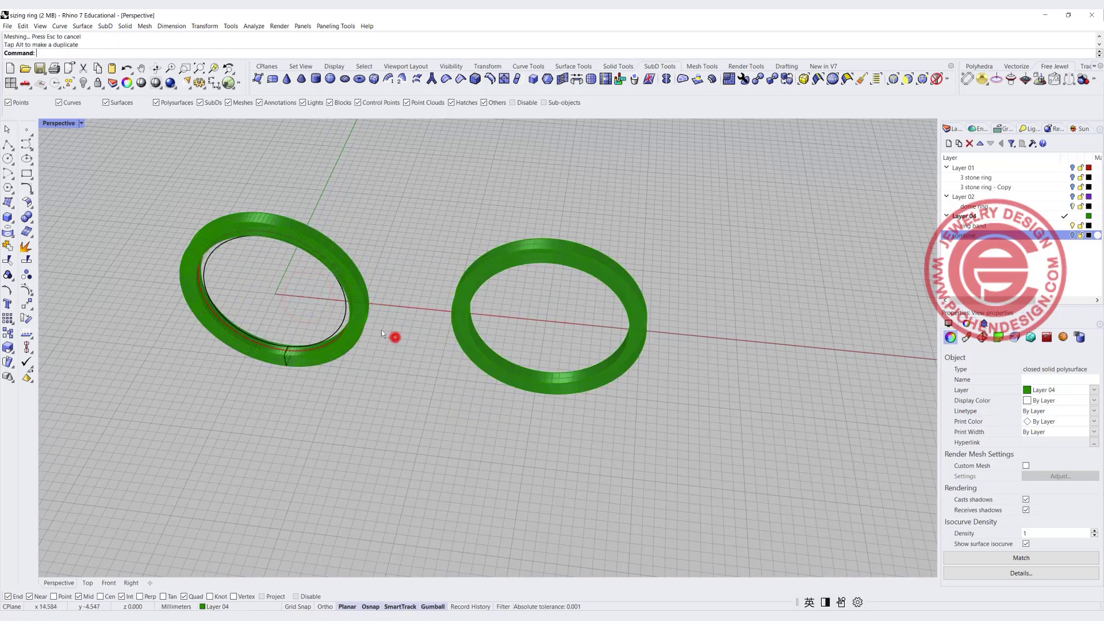
{"action": "right_click_drag", "start_coordinate": [395, 337], "coordinate": [394, 278]}
{"action": "left_click", "coordinate": [382, 274]}
{"action": "scroll", "coordinate": [381, 269], "scroll_direction": "up", "scroll_amount": 3}
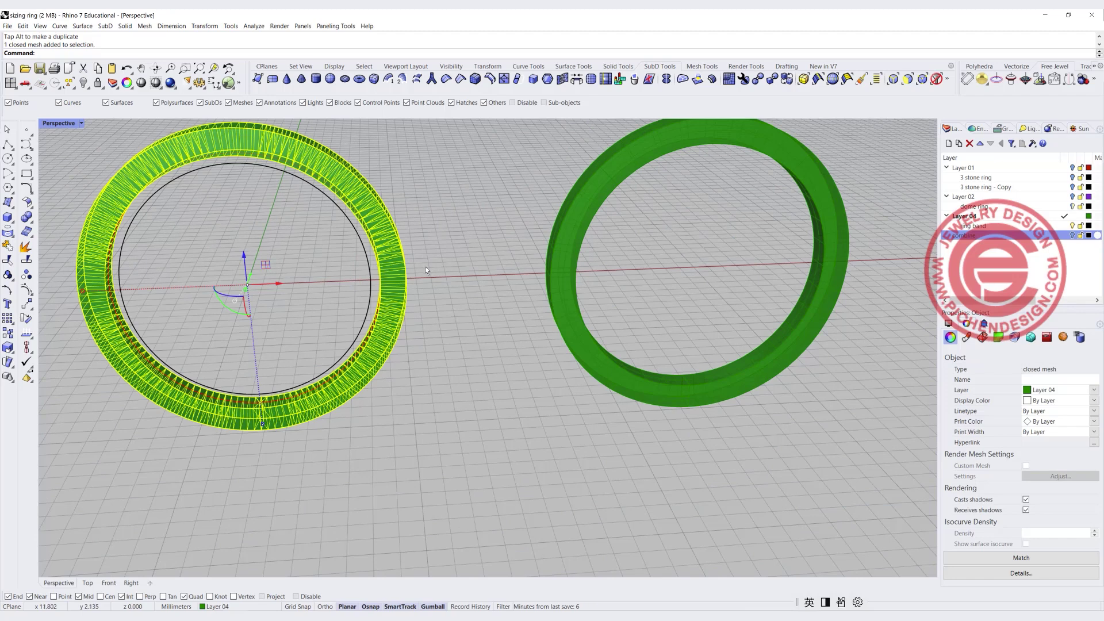
{"action": "scroll", "coordinate": [426, 267], "scroll_direction": "down", "scroll_amount": 2}
{"action": "left_click", "coordinate": [442, 290]}
{"action": "mouse_move", "coordinate": [409, 322]}
{"action": "right_mouse_down"}
{"action": "mouse_move", "coordinate": [435, 317]}
{"action": "mouse_move", "coordinate": [420, 309]}
{"action": "right_mouse_up"}
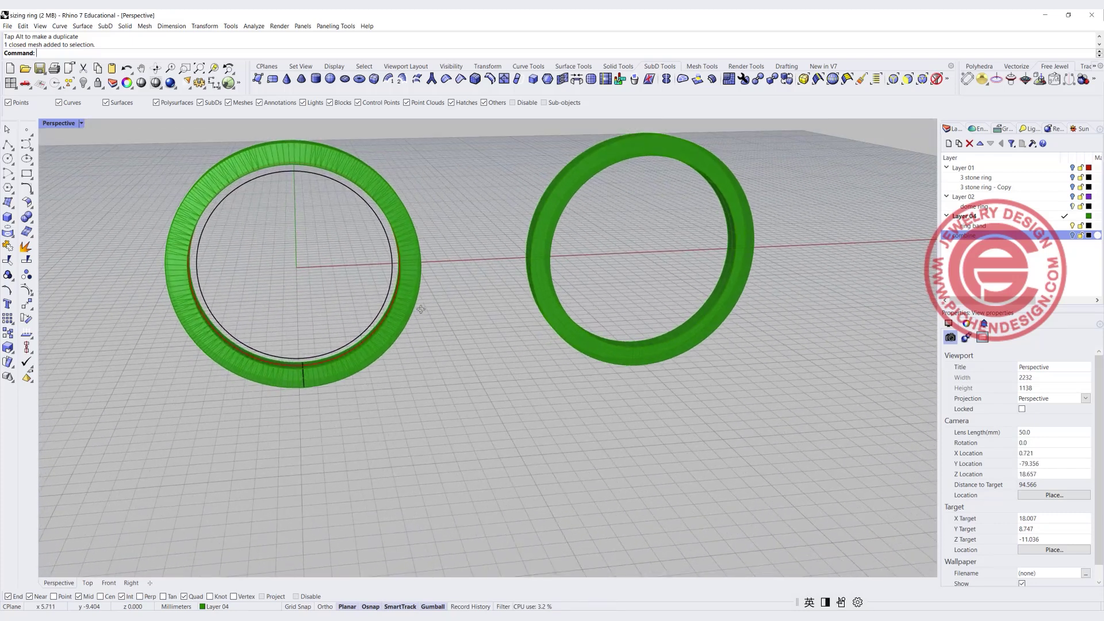
- Examine how the mesh ring's inner edge sits relative to the smaller black circle in the Front view
{"action": "left_click", "coordinate": [403, 237]}
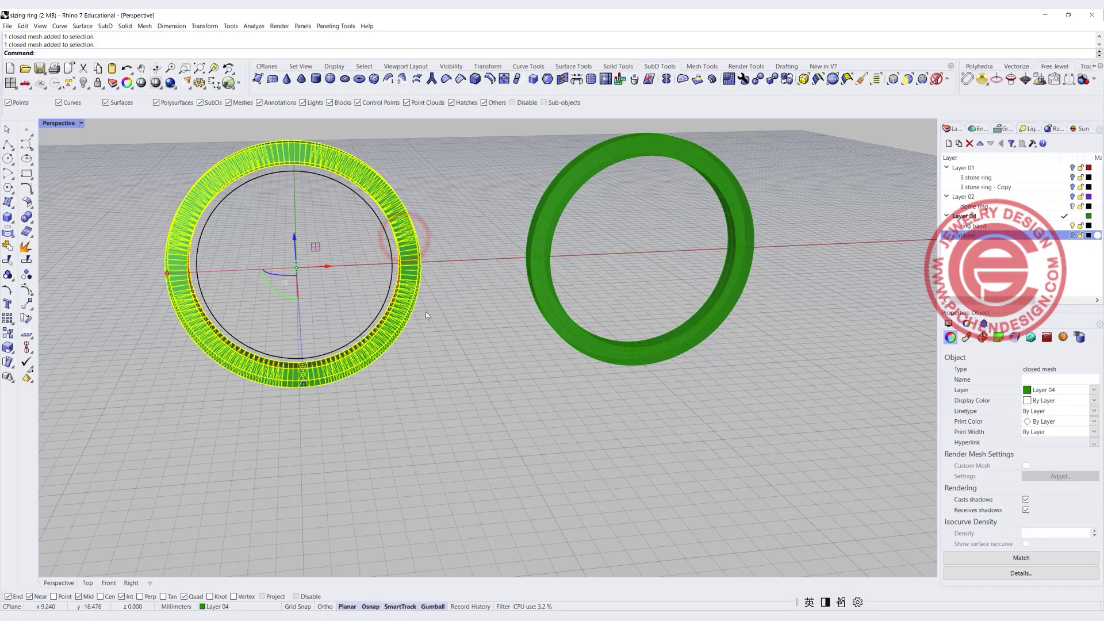
{"action": "double_click", "coordinate": [52, 124]}
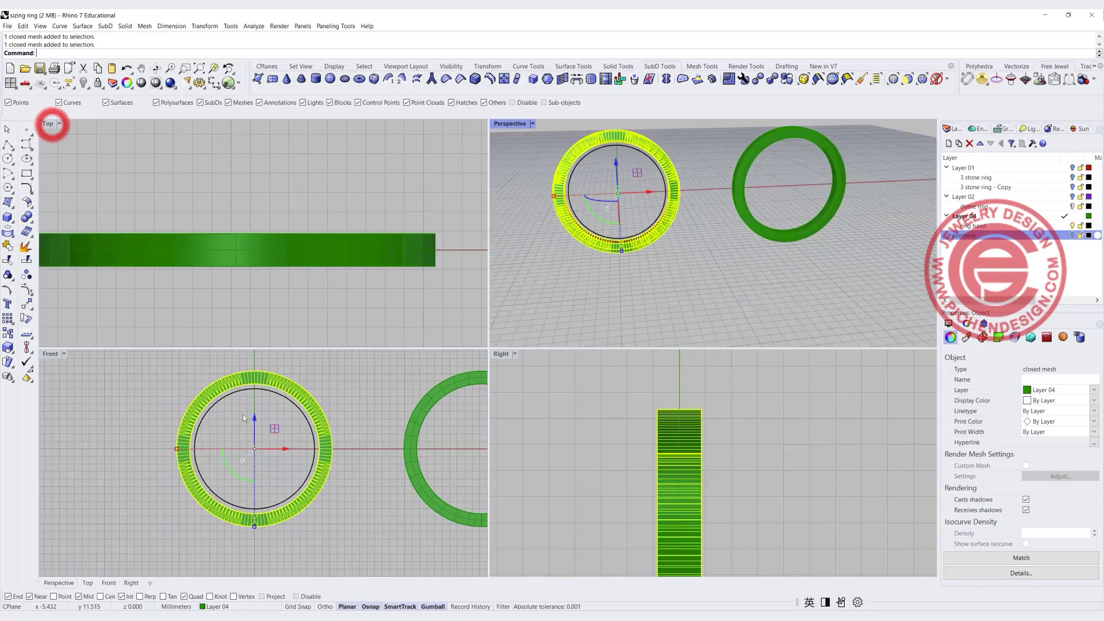
{"action": "double_click", "coordinate": [51, 355]}
{"action": "scroll", "coordinate": [322, 295], "scroll_direction": "down", "scroll_amount": 2}
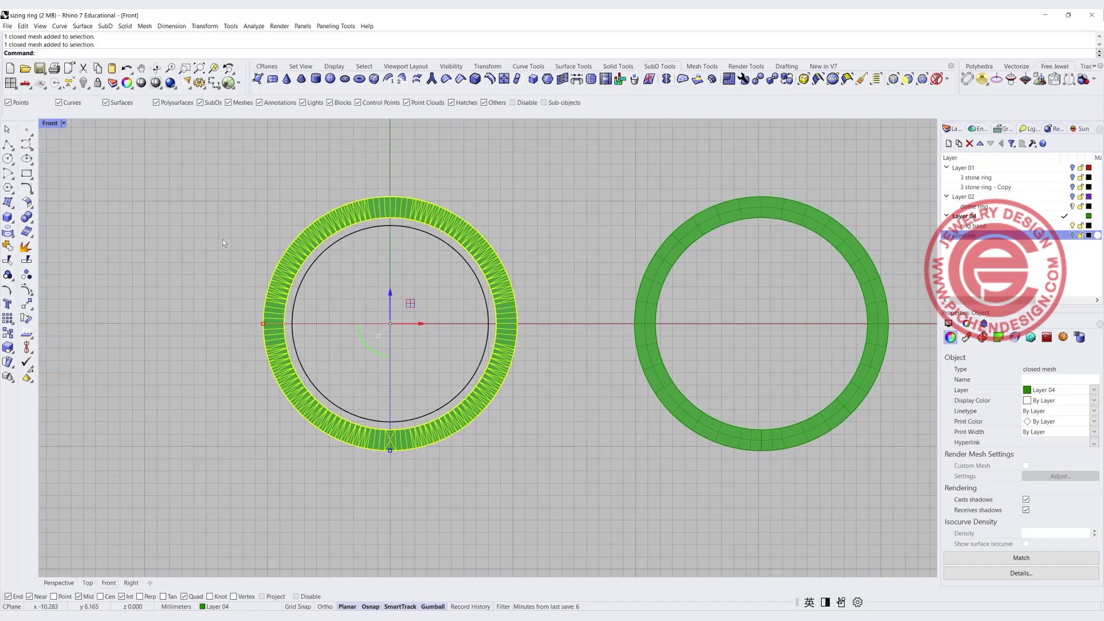
{"action": "left_click", "coordinate": [202, 236]}
{"action": "left_click", "coordinate": [295, 244]}
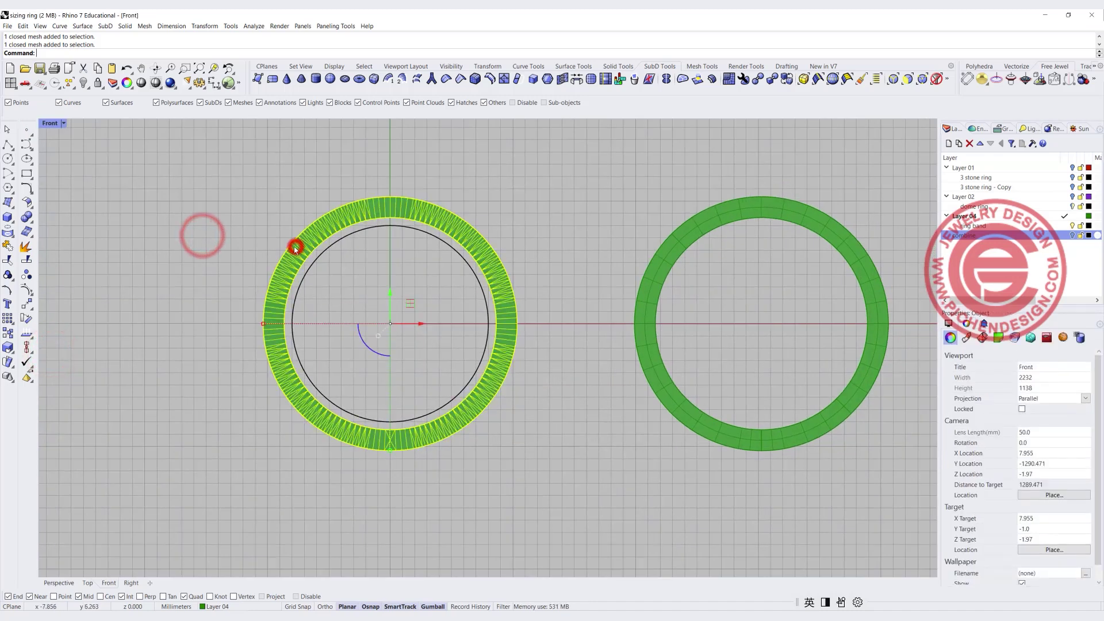
{"action": "left_click", "coordinate": [298, 305]}
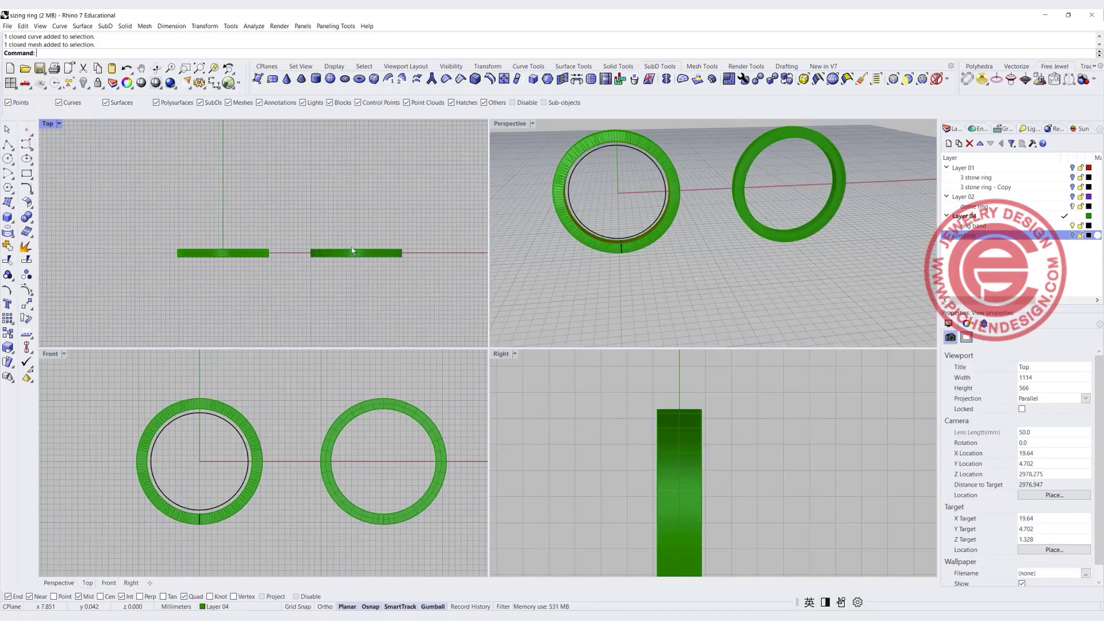
- Align the mesh ring and the smaller black circle by their bottom edges in the Top view, at a free point above the X axis
{"action": "scroll", "coordinate": [302, 248], "scroll_direction": "up", "scroll_amount": 6}
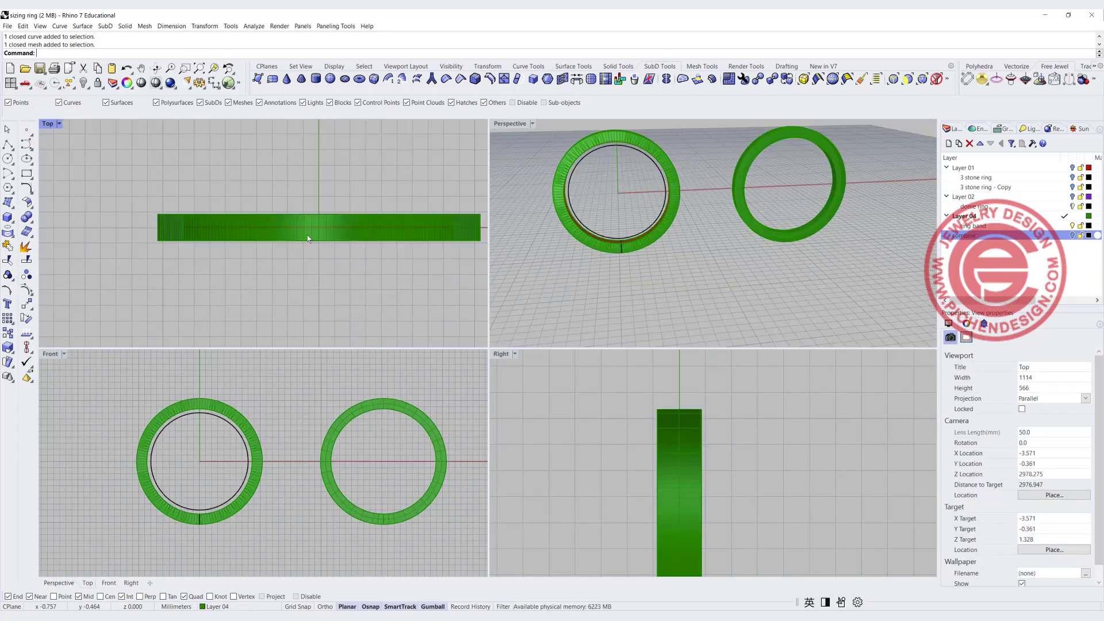
{"action": "left_click", "coordinate": [307, 236]}
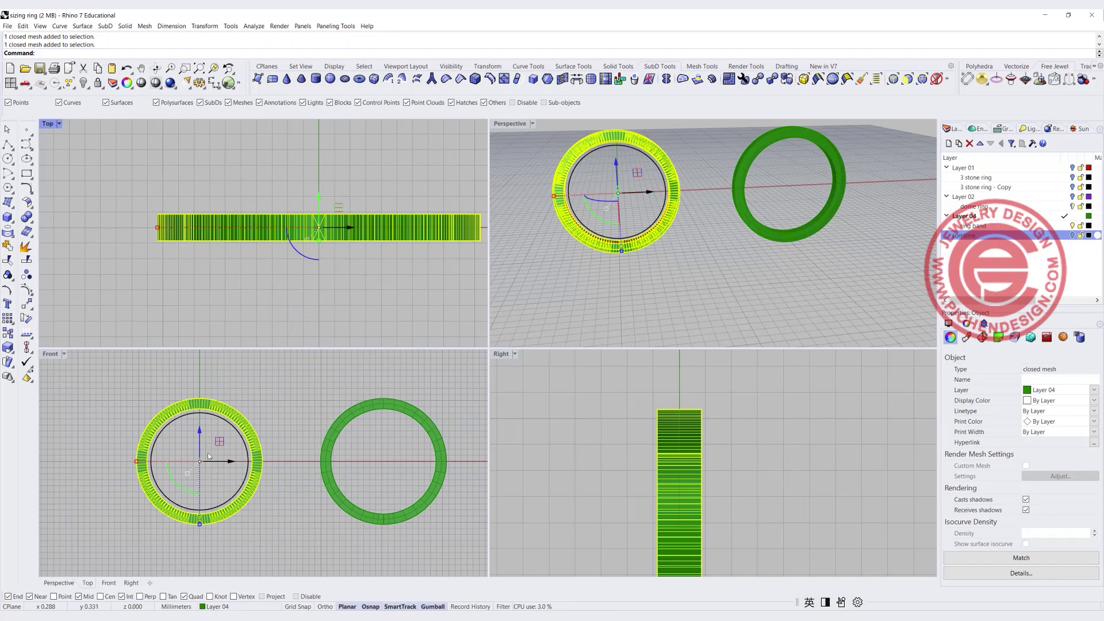
{"action": "left_click", "coordinate": [229, 426], "text": "shift"}
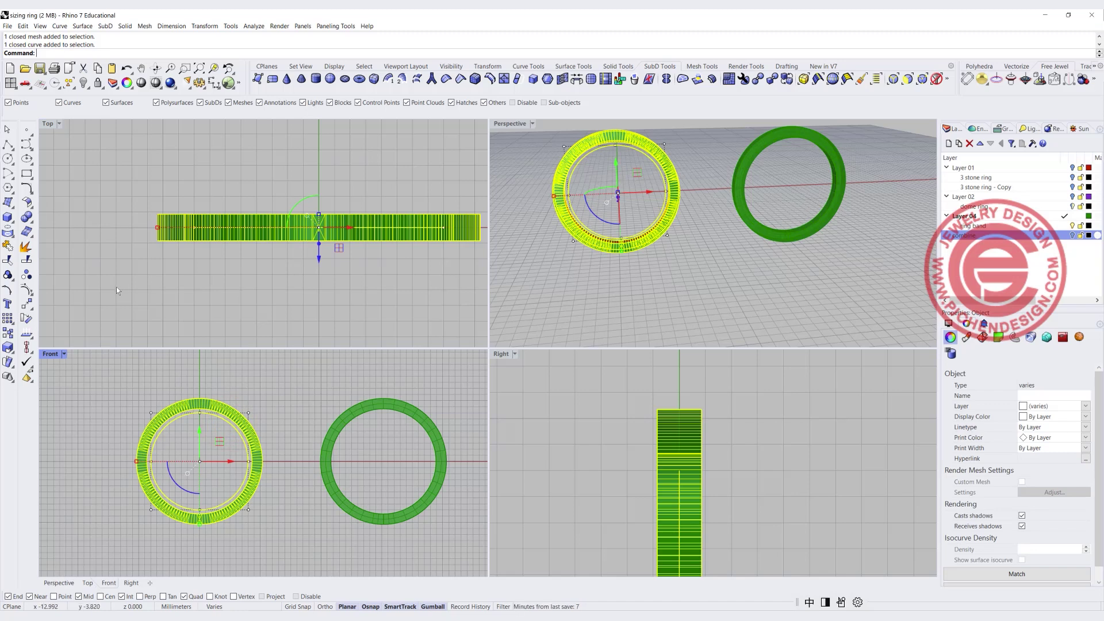
{"action": "left_click", "coordinate": [25, 350]}
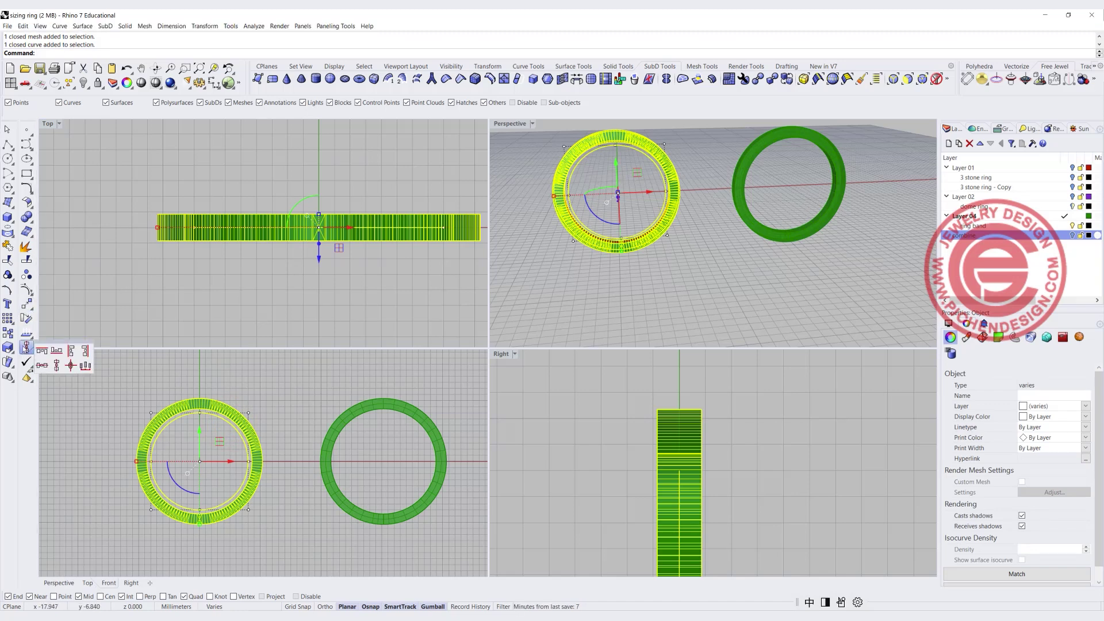
{"action": "left_click", "coordinate": [46, 124]}
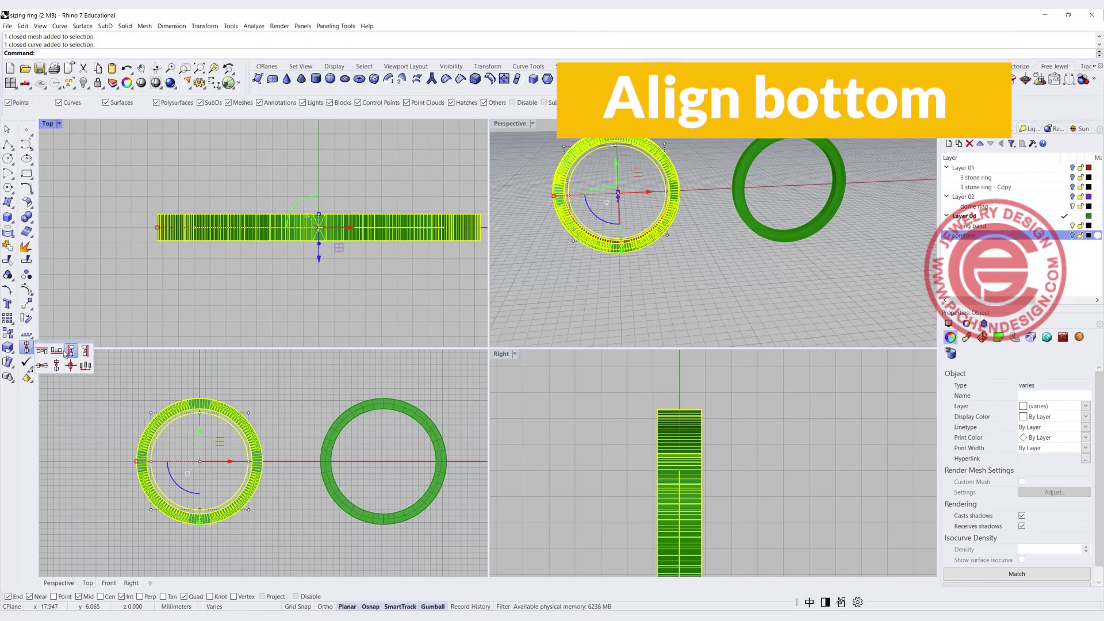
{"action": "left_click", "coordinate": [269, 183]}
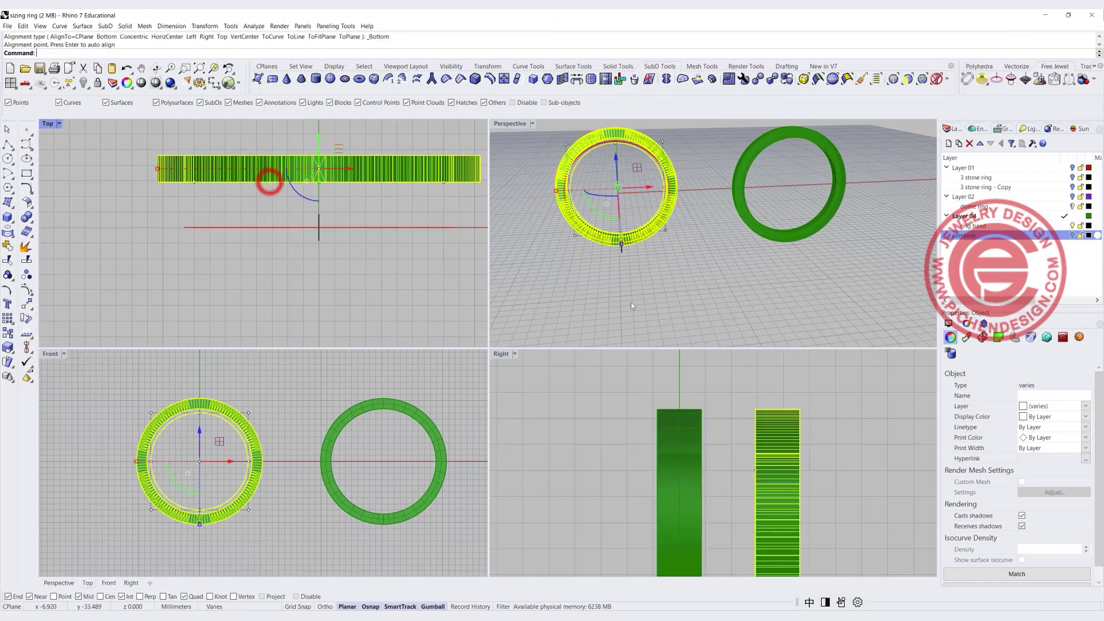
- Delete the leftover larger red rail circle and the rectangular profile curve in front of the mesh ring
{"action": "left_click", "coordinate": [656, 313]}
{"action": "double_click", "coordinate": [516, 123]}
{"action": "right_click_drag", "start_coordinate": [490, 178], "coordinate": [287, 326]}
{"action": "left_click", "coordinate": [280, 316]}
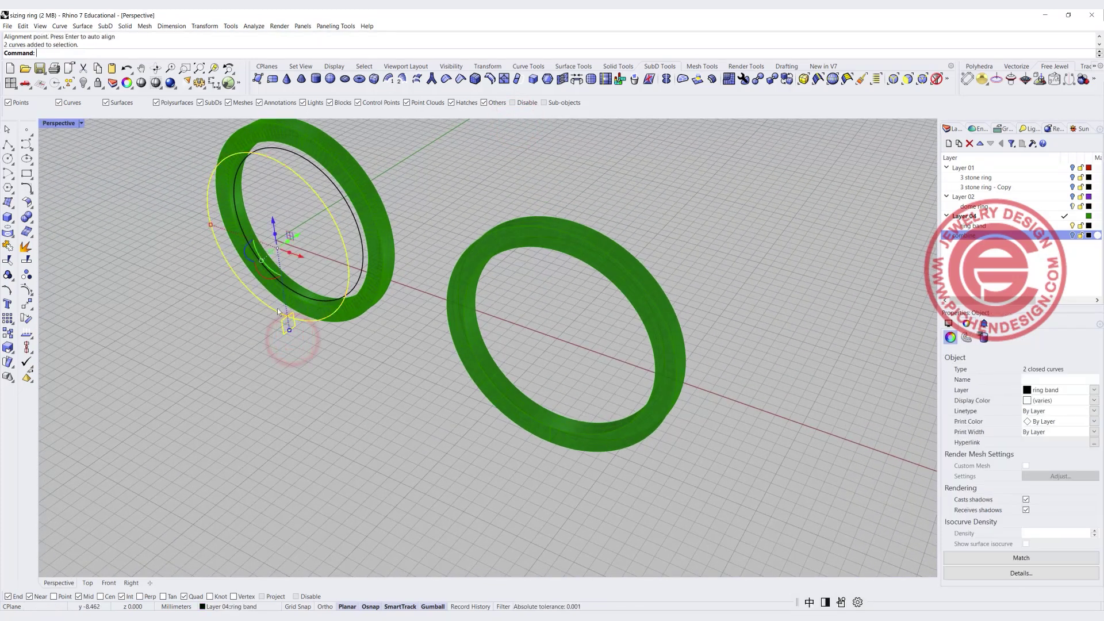
{"action": "key", "text": "Delete"}
{"action": "scroll", "coordinate": [277, 278], "scroll_direction": "up", "scroll_amount": 4}
{"action": "right_click_drag", "start_coordinate": [277, 280], "coordinate": [320, 266]}
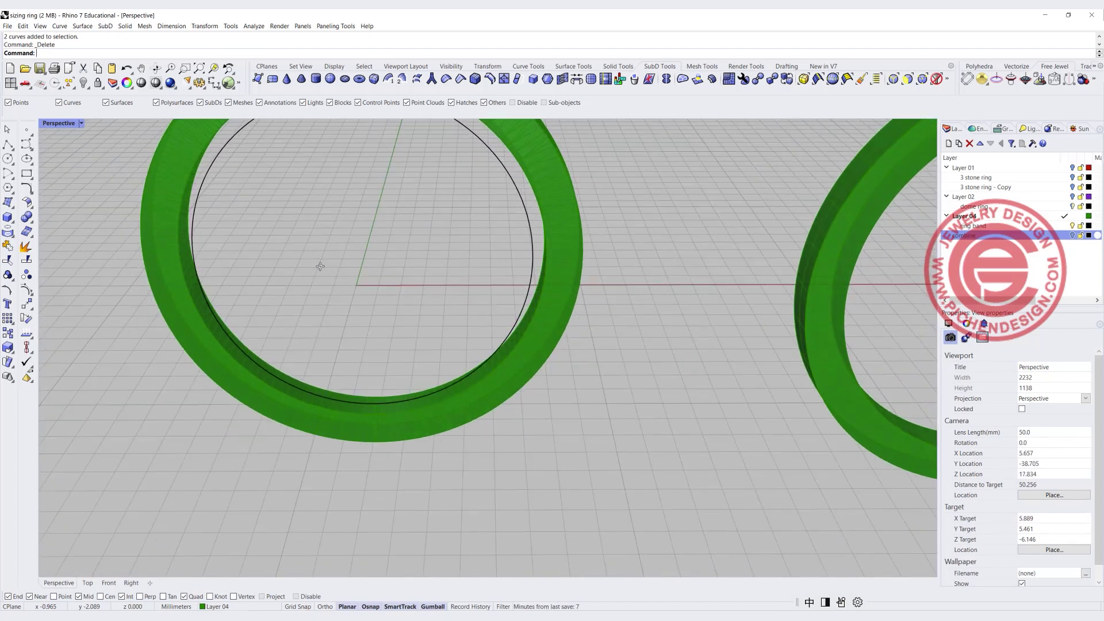
- Align the mesh ring and the black circle by their bottom edges in the Top view, using 0 as the alignment point
{"action": "double_click", "coordinate": [61, 126]}
{"action": "left_click_drag", "start_coordinate": [131, 145], "coordinate": [484, 200]}
{"action": "left_click", "coordinate": [27, 347]}
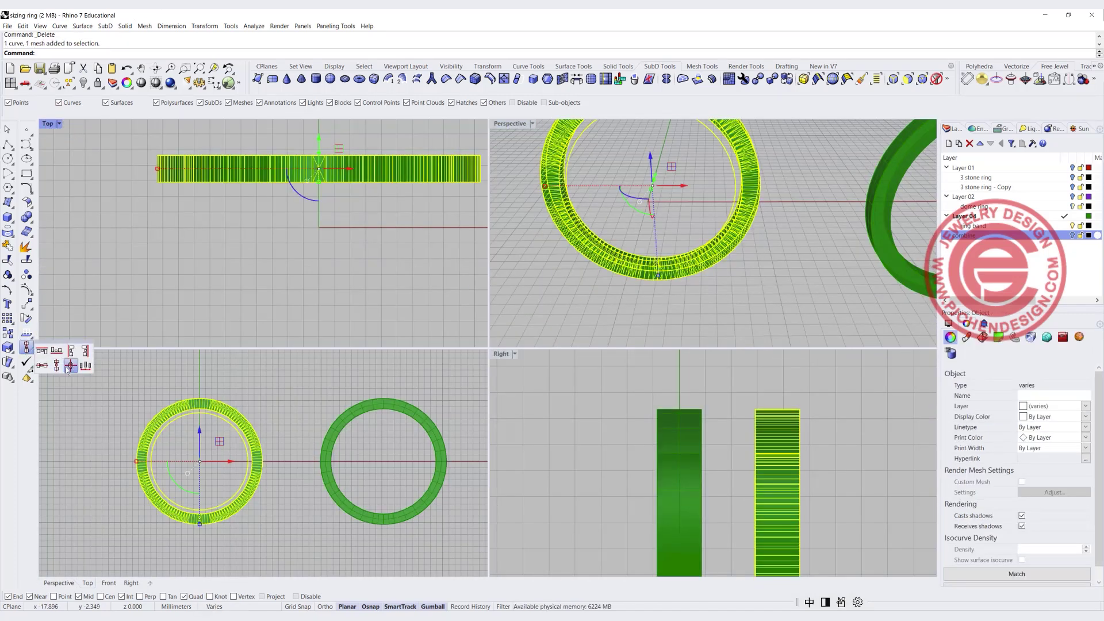
{"action": "left_click", "coordinate": [58, 349]}
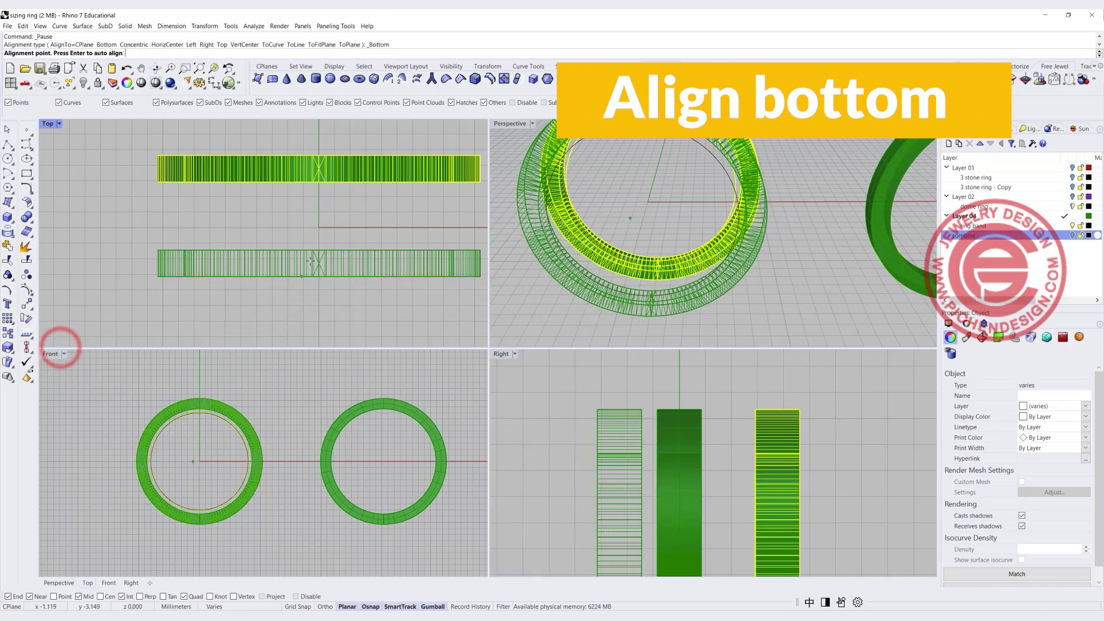
{"action": "type", "text": "0"}
{"action": "key", "text": "Return"}
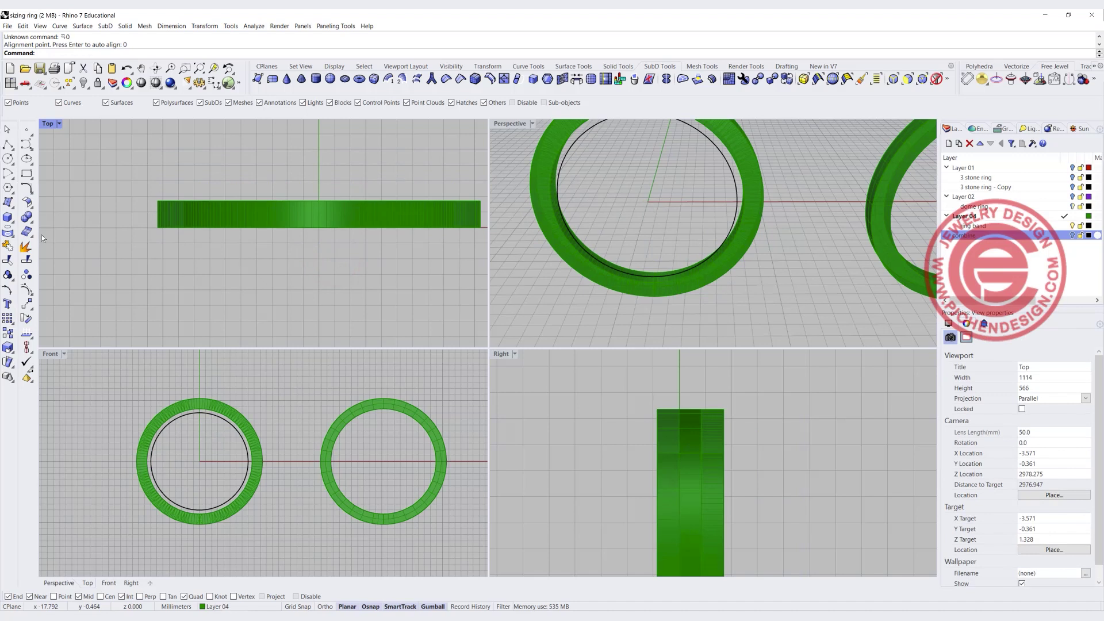
- Scale the mesh ring in 3D from base point 0, using Vertex snap to bring its inner edge to the black circle's quadrant
{"action": "left_click", "coordinate": [7, 349]}
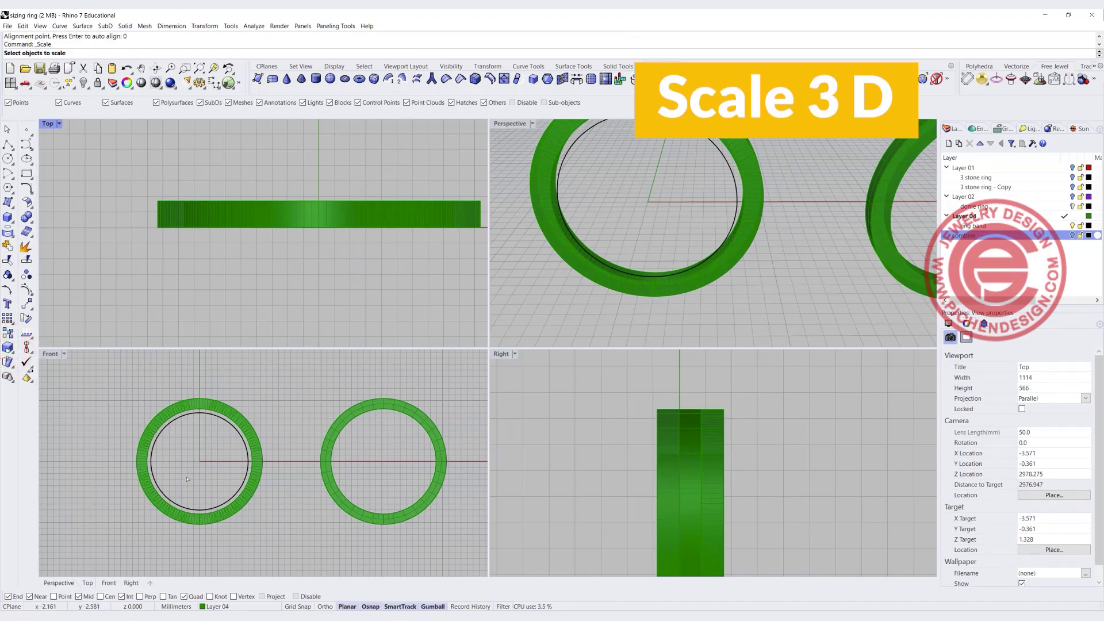
{"action": "left_click", "coordinate": [210, 403]}
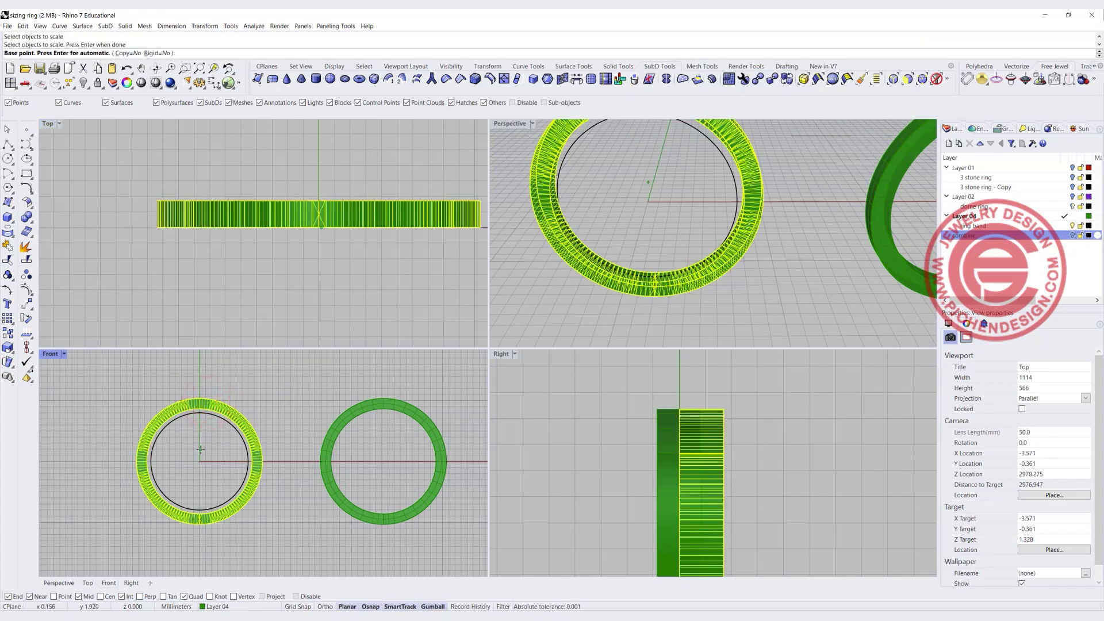
{"action": "key", "text": "Return"}
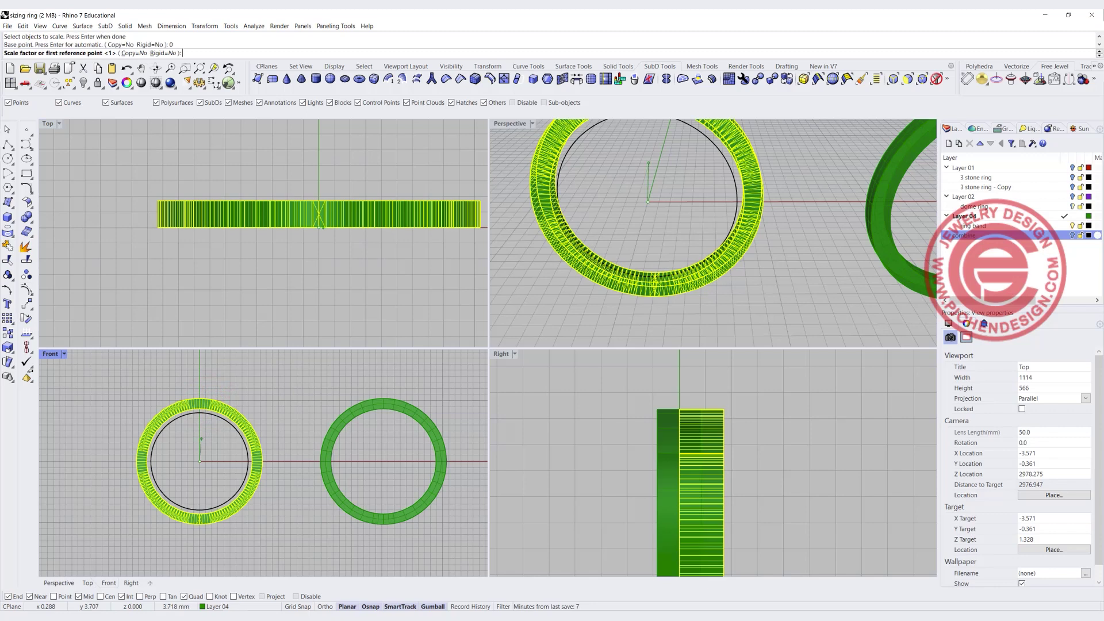
{"action": "scroll", "coordinate": [170, 465], "scroll_direction": "up", "scroll_amount": 5}
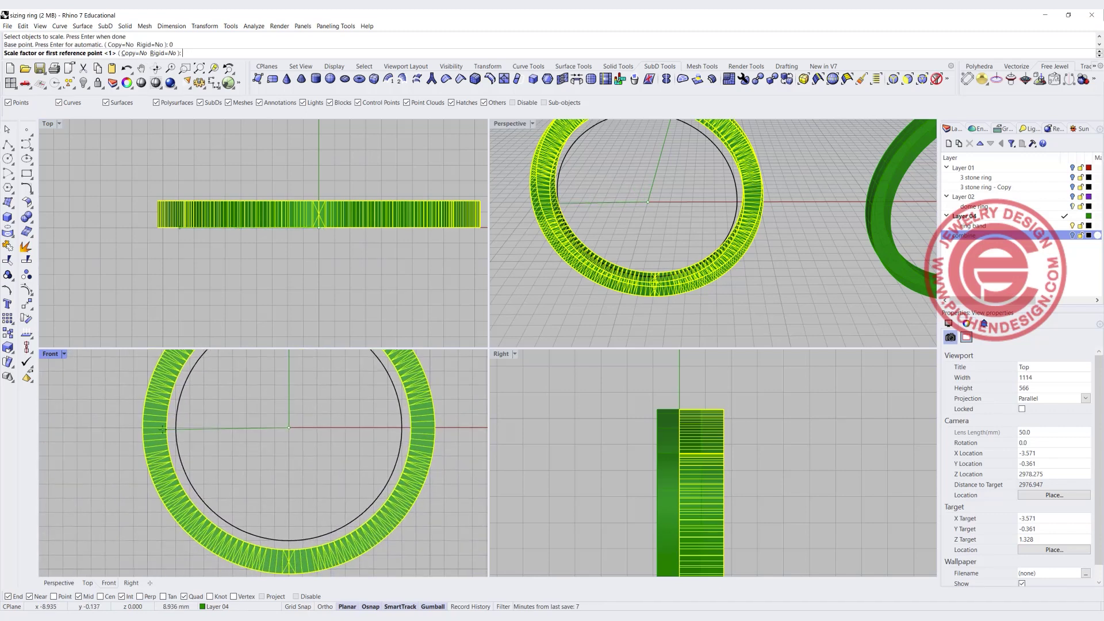
{"action": "scroll", "coordinate": [170, 429], "scroll_direction": "up", "scroll_amount": 5}
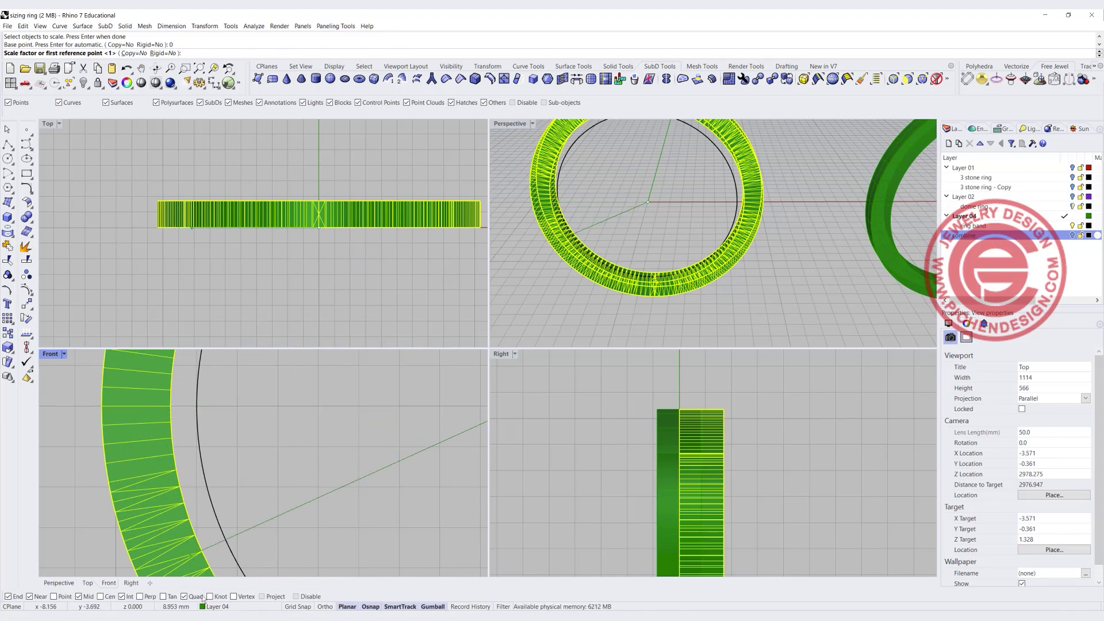
{"action": "left_click", "coordinate": [234, 597]}
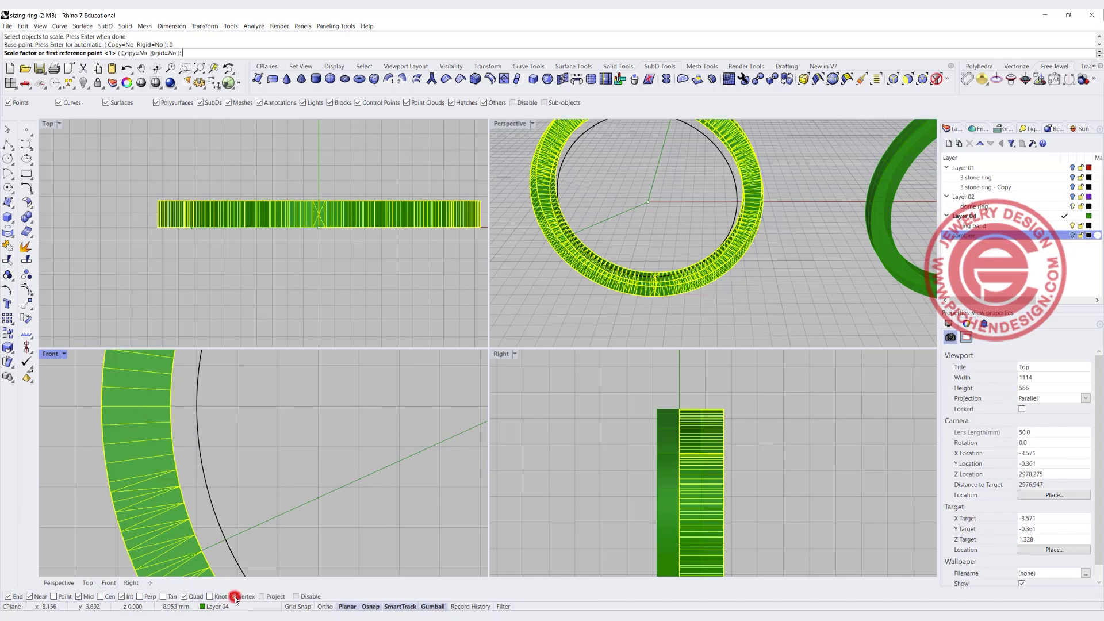
{"action": "left_click", "coordinate": [171, 405]}
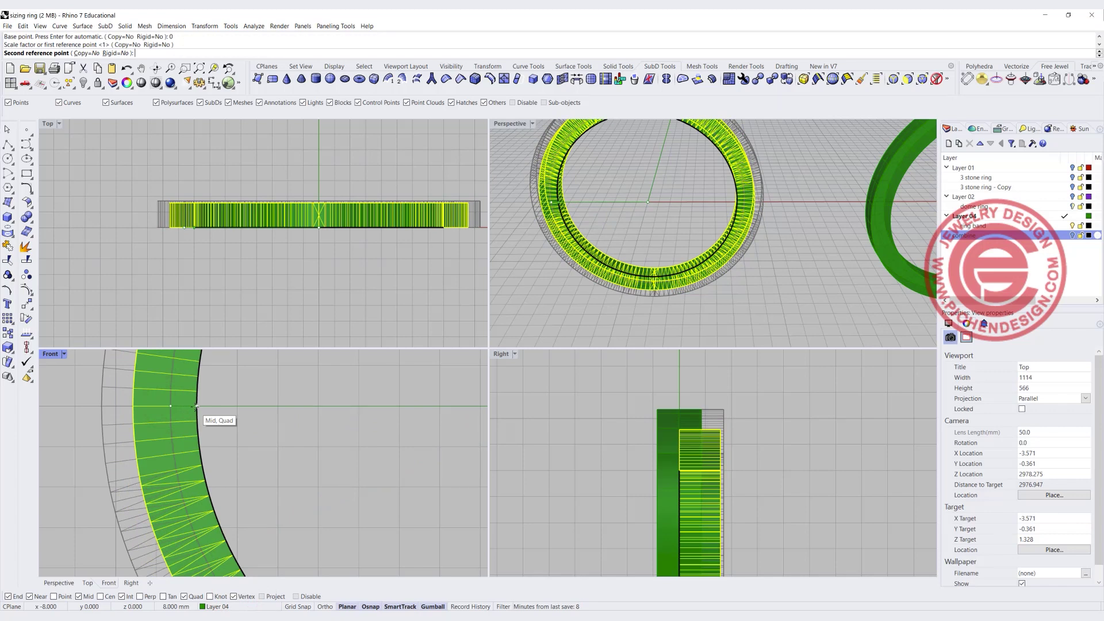
{"action": "left_click", "coordinate": [197, 406]}
{"action": "scroll", "coordinate": [216, 406], "scroll_direction": "down", "scroll_amount": 5}
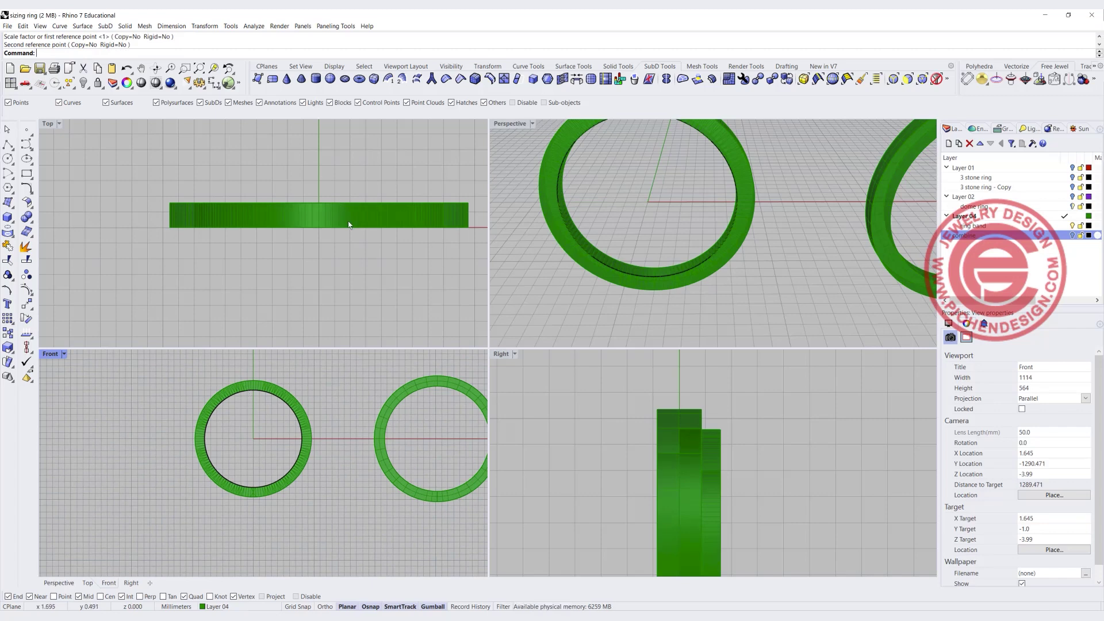
- Check the scaled mesh ring's band width in the Top view and undo the 3D scaling
{"action": "scroll", "coordinate": [348, 224], "scroll_direction": "up", "scroll_amount": 2}
{"action": "left_click", "coordinate": [330, 210]}
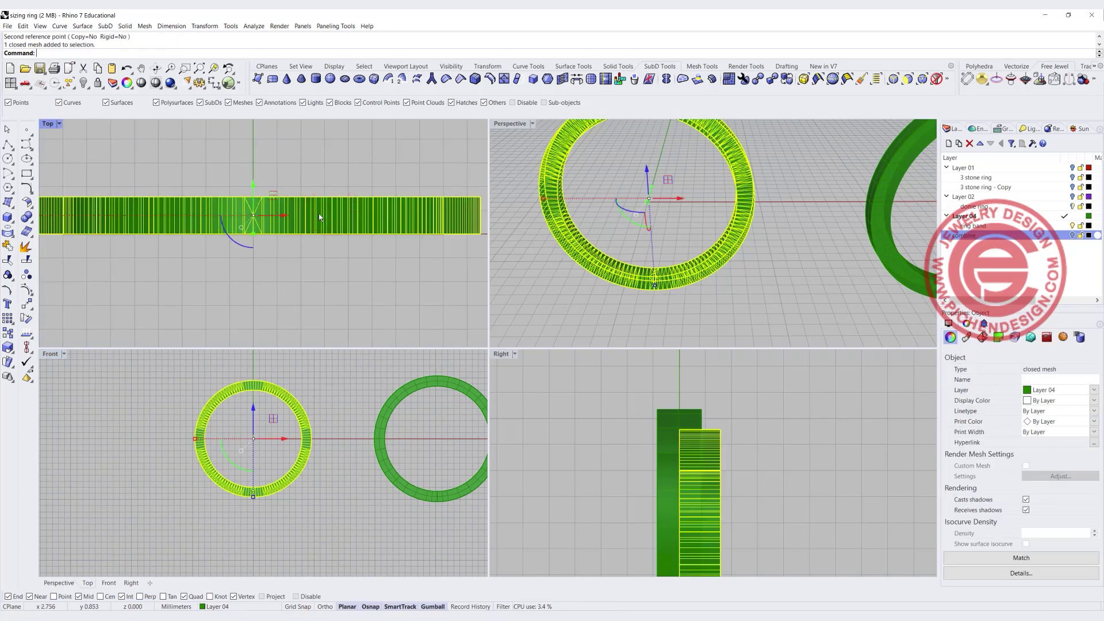
{"action": "left_click", "coordinate": [342, 292]}
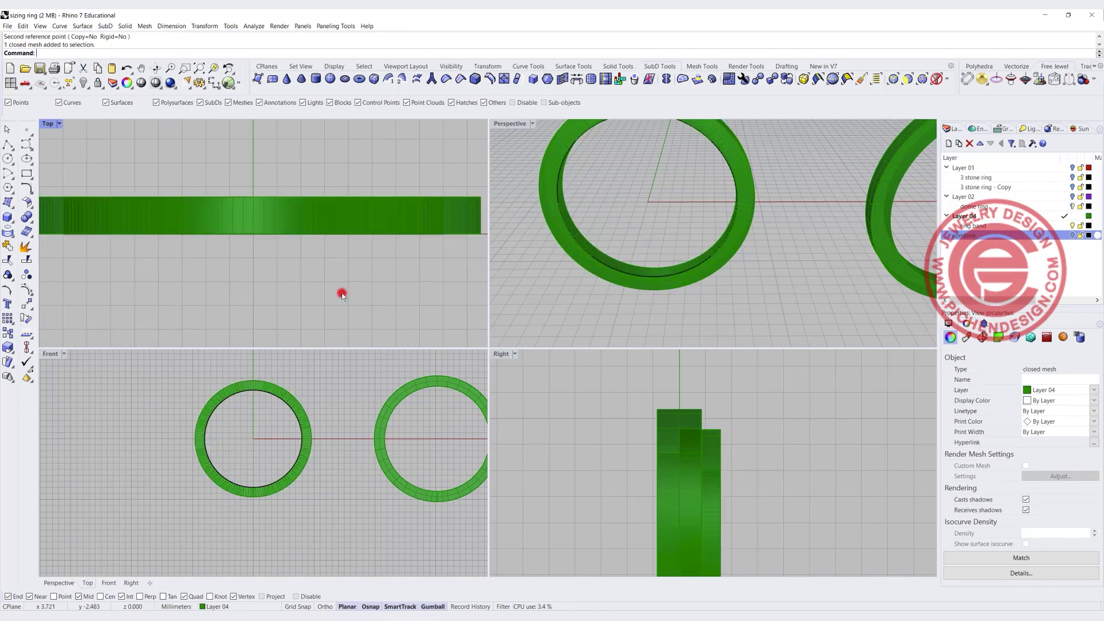
{"action": "key", "text": "ctrl+z"}
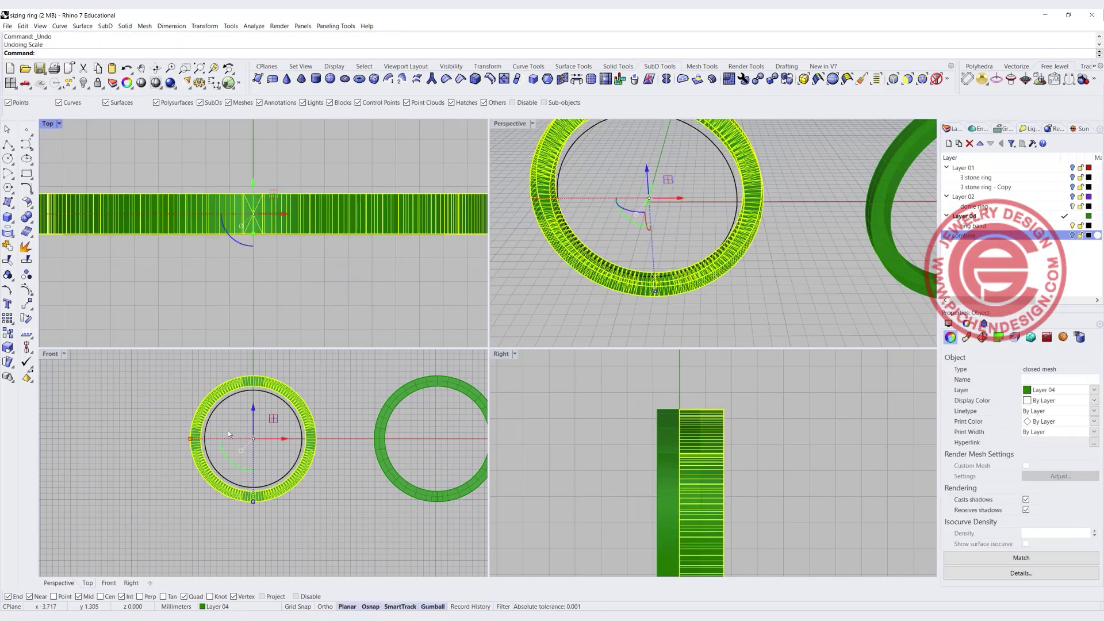
- Scale the mesh ring with Scale 2D in the Front view from base point 0, from its inner-edge vertex to the black circle's quadrant
{"action": "left_click", "coordinate": [7, 348]}
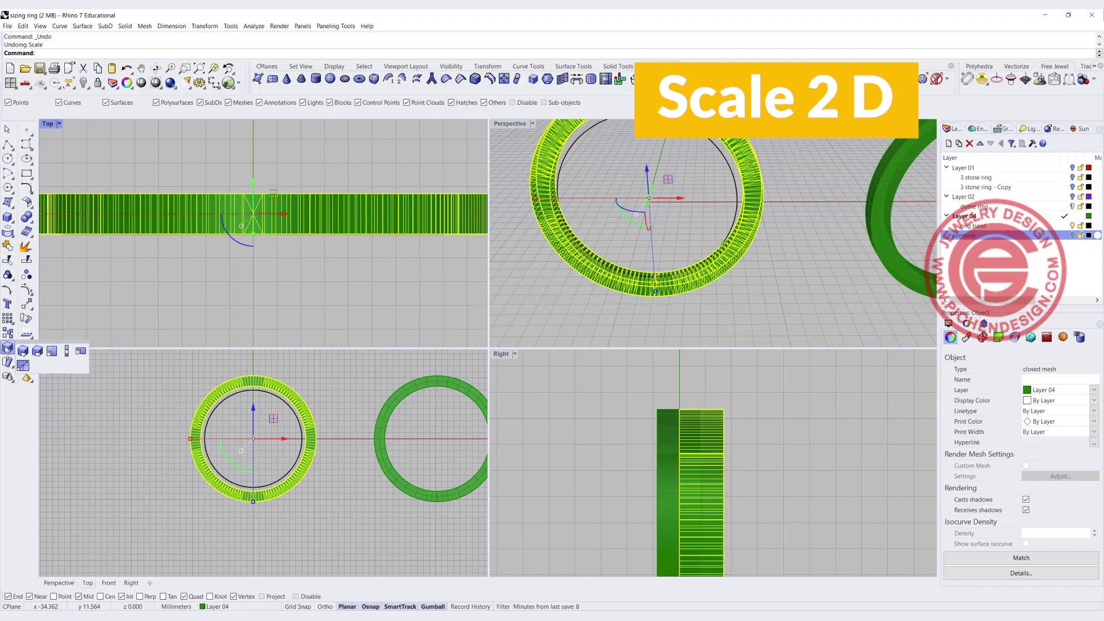
{"action": "left_click", "coordinate": [51, 351]}
{"action": "scroll", "coordinate": [225, 450], "scroll_direction": "up", "scroll_amount": 2}
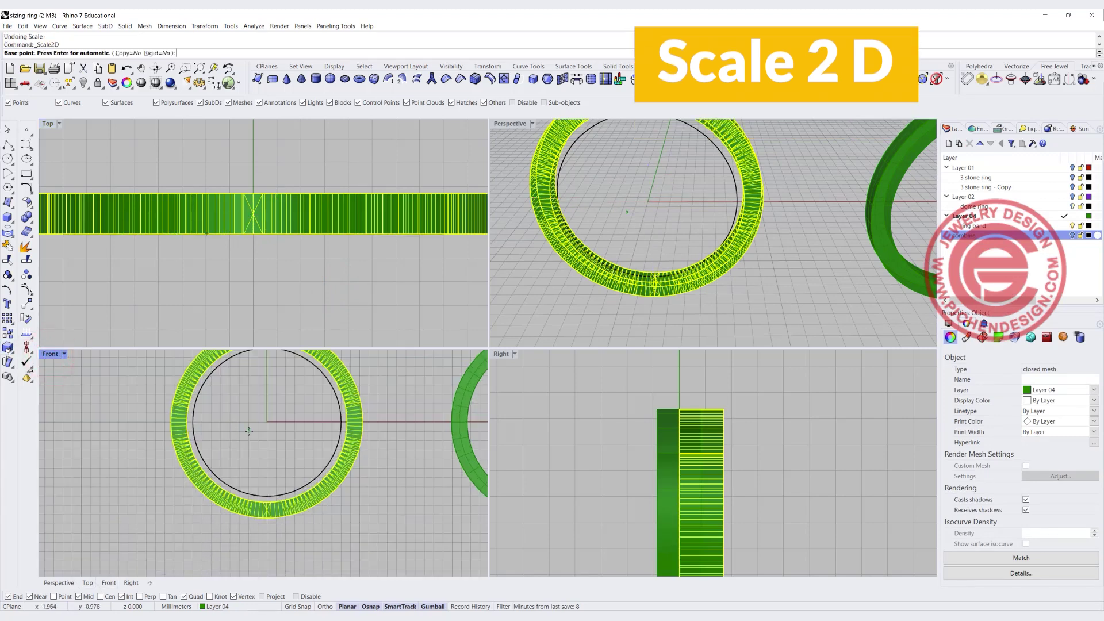
{"action": "type", "text": "0"}
{"action": "key", "text": "Return"}
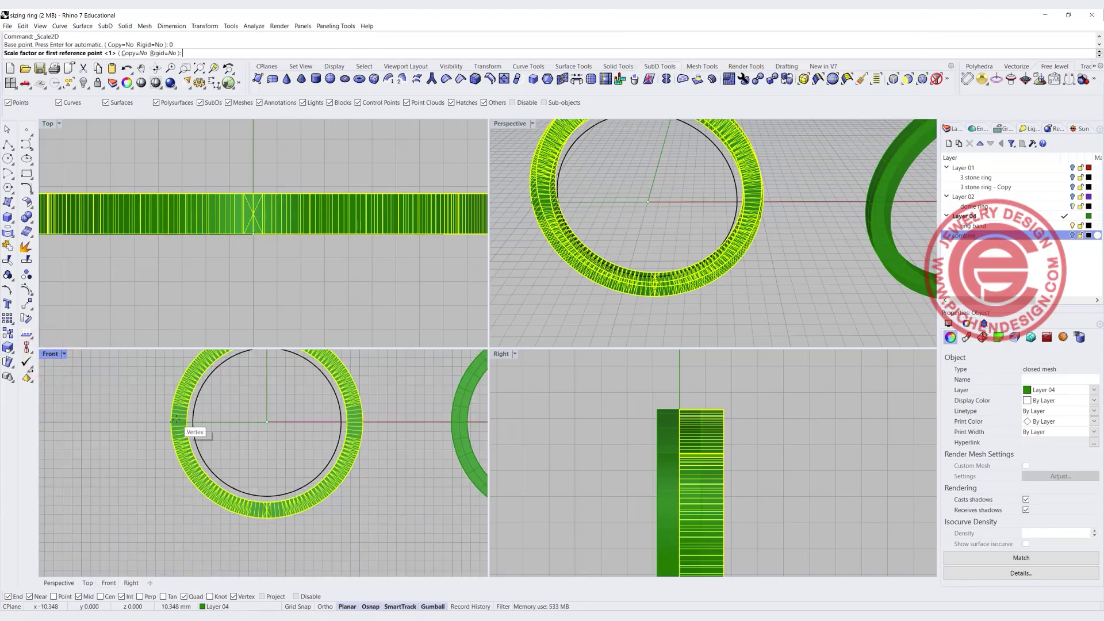
{"action": "scroll", "coordinate": [193, 430], "scroll_direction": "up", "scroll_amount": 3}
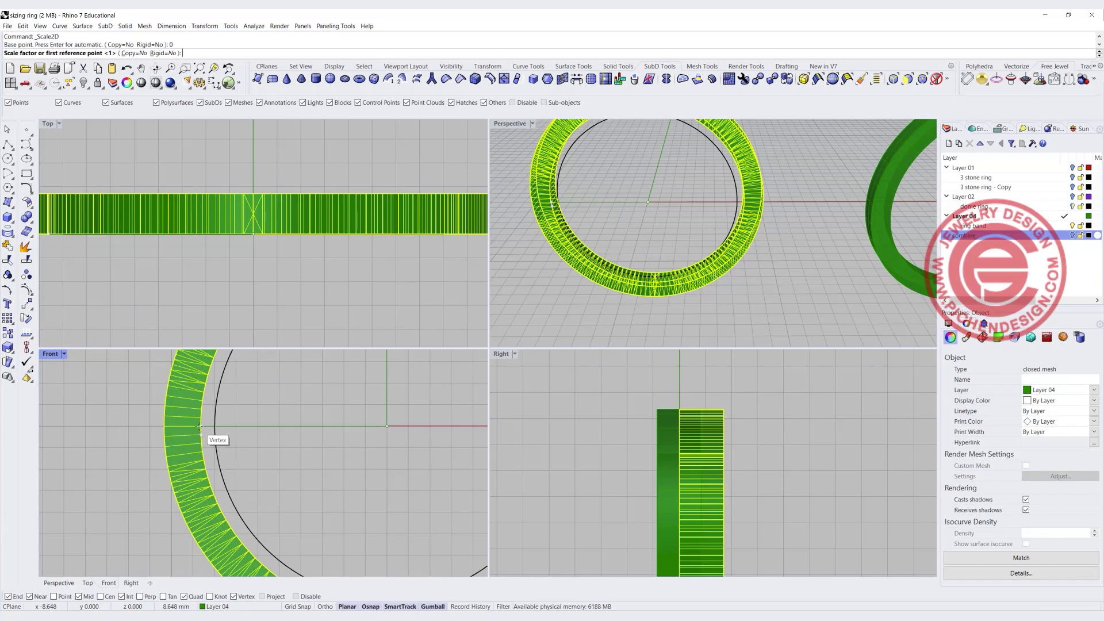
{"action": "left_click", "coordinate": [200, 427]}
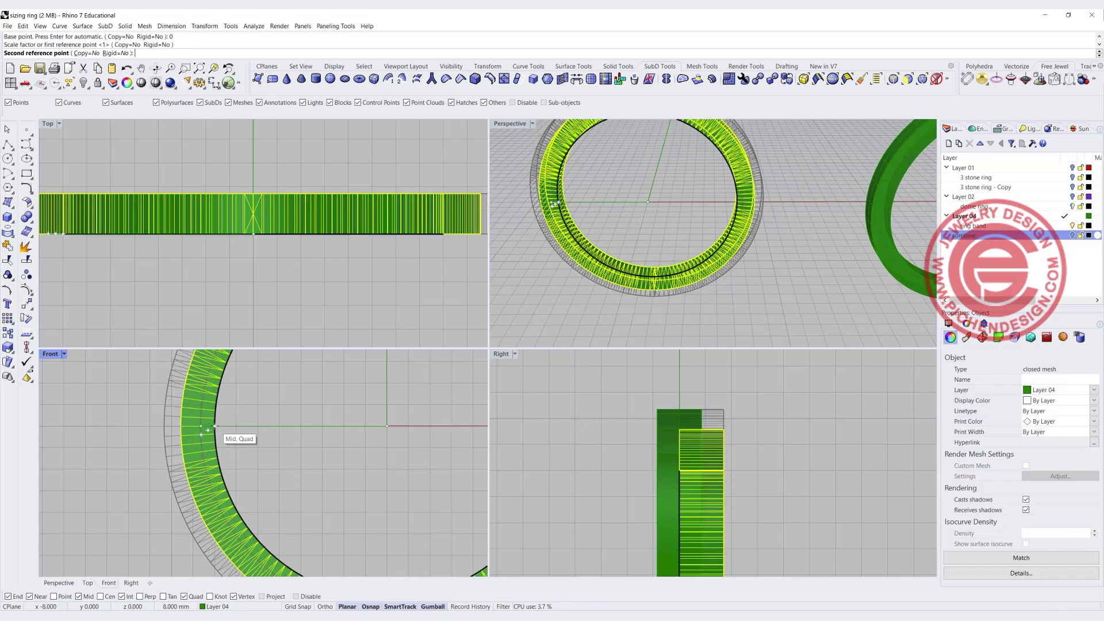
{"action": "left_click", "coordinate": [215, 426]}
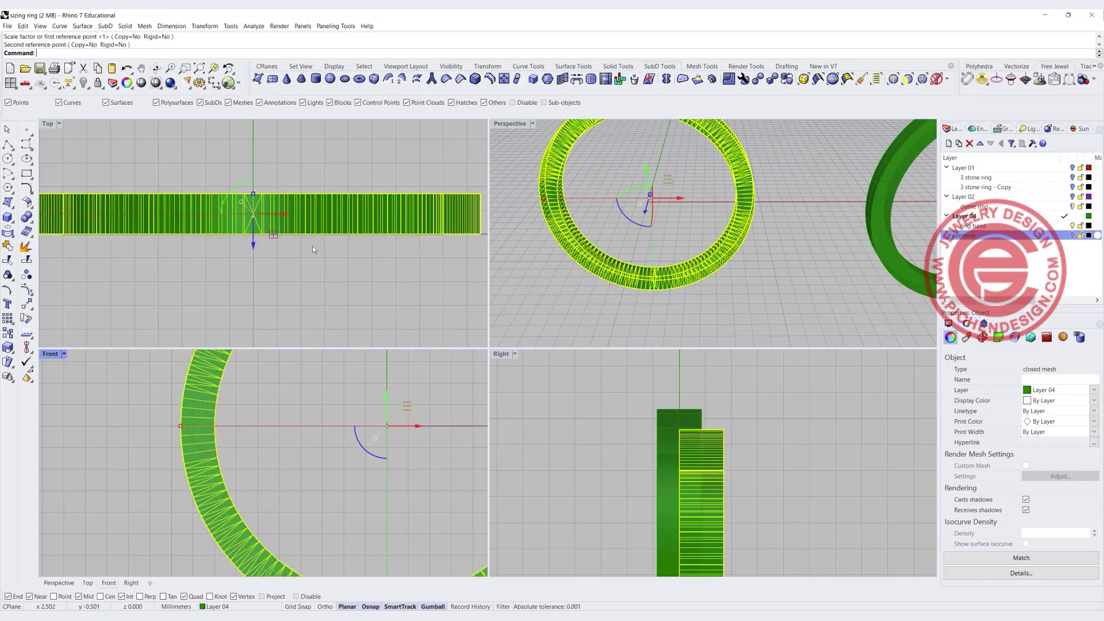
{"action": "scroll", "coordinate": [312, 246], "scroll_direction": "down", "scroll_amount": 5}
{"action": "left_click", "coordinate": [353, 285]}
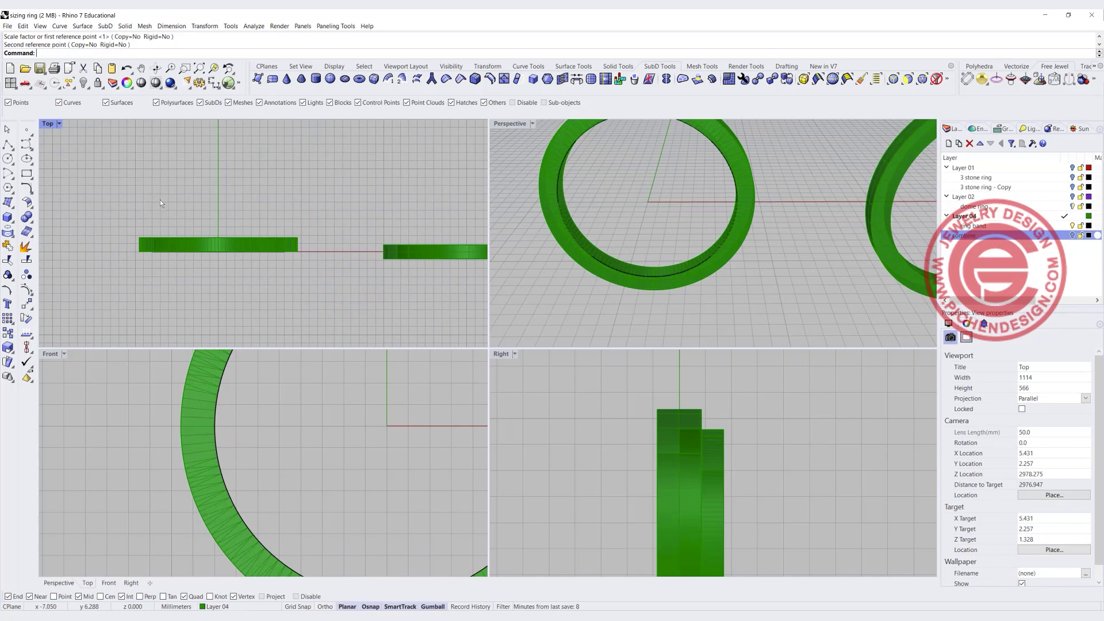
{"action": "scroll", "coordinate": [552, 215], "scroll_direction": "down", "scroll_amount": 5}
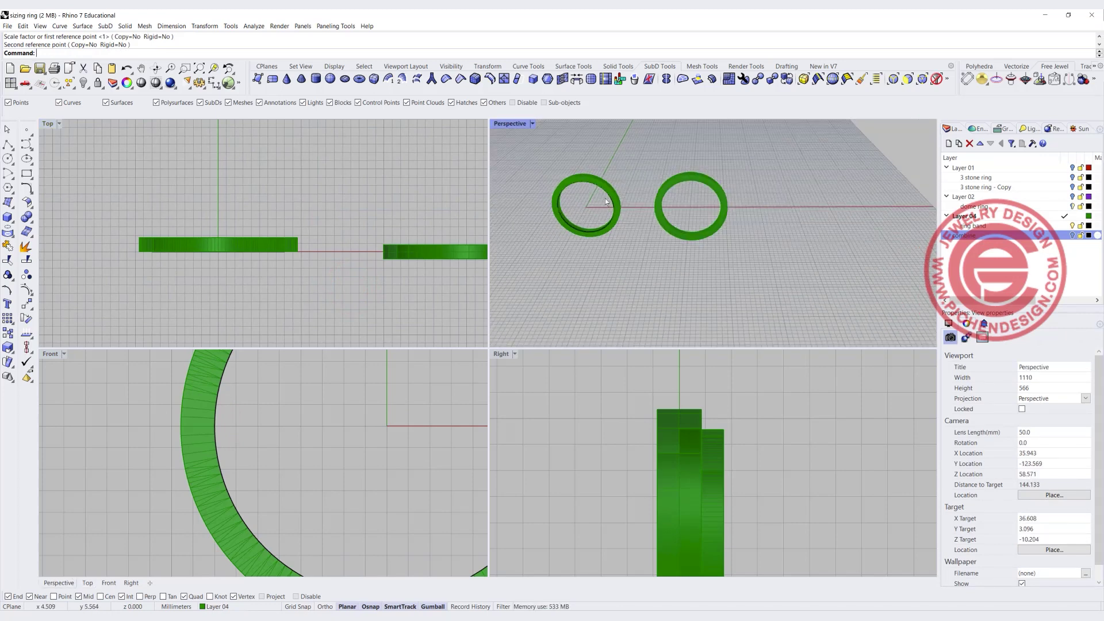
- Make Layer 02 current to show the purple dome ring and turn off Layer 04
{"action": "scroll", "coordinate": [605, 201], "scroll_direction": "up", "scroll_amount": 3}
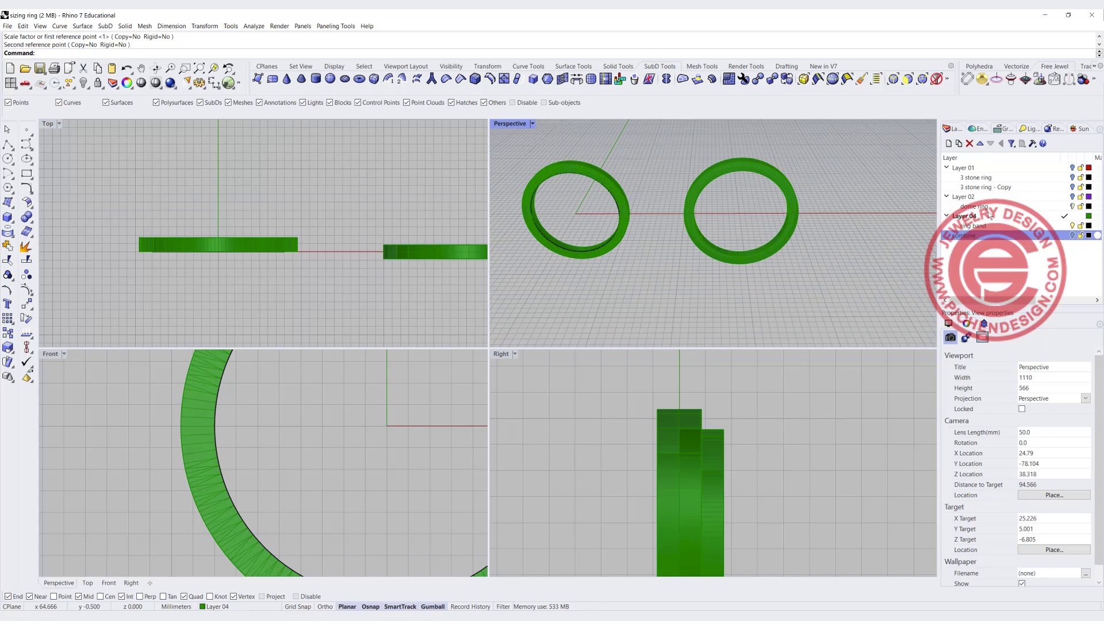
{"action": "left_click", "coordinate": [1063, 197]}
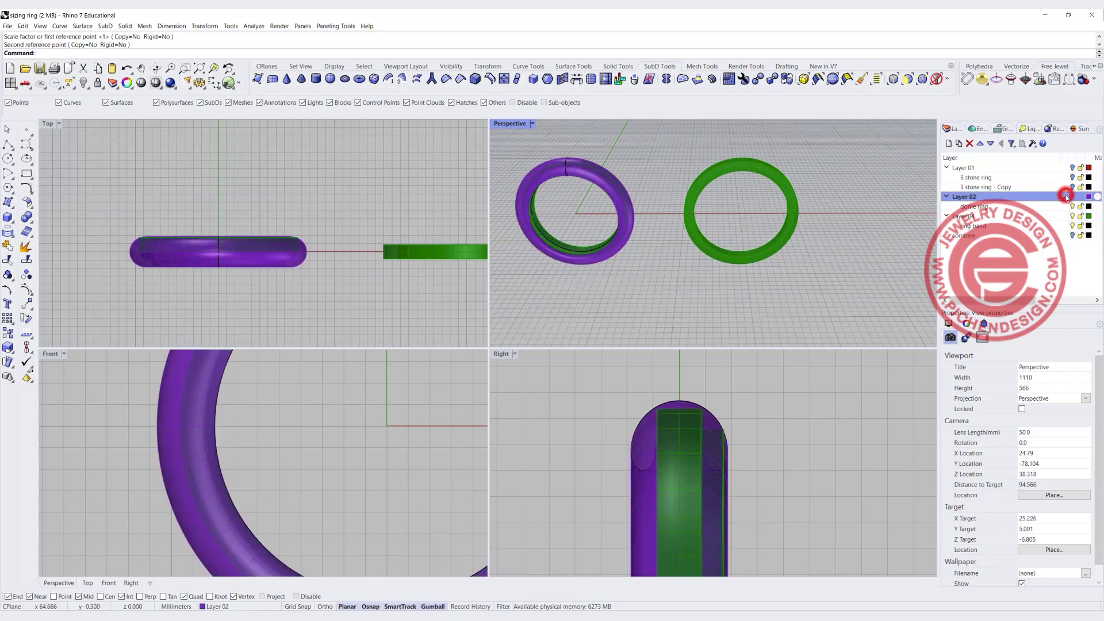
{"action": "left_click", "coordinate": [1072, 216]}
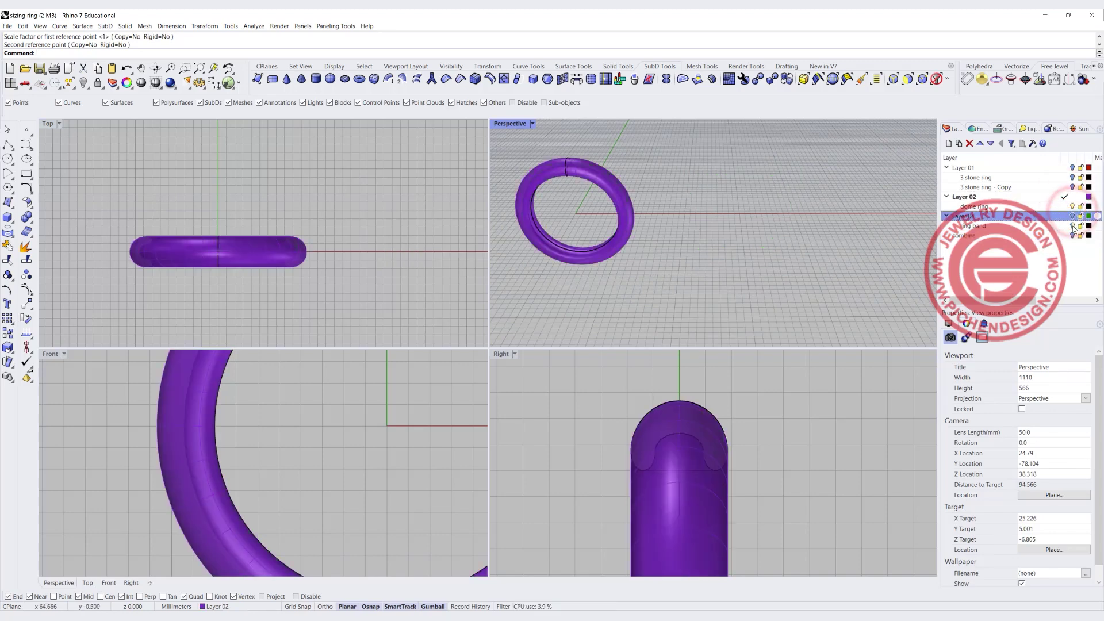
- Delete the purple ring surface in the maximized Perspective view, keeping its rail circle and profile curves
{"action": "double_click", "coordinate": [507, 124]}
{"action": "scroll", "coordinate": [506, 123], "scroll_direction": "down", "scroll_amount": 5}
{"action": "scroll", "coordinate": [474, 250], "scroll_direction": "up", "scroll_amount": 5}
{"action": "right_click_drag", "start_coordinate": [474, 249], "coordinate": [427, 320], "text": "shift"}
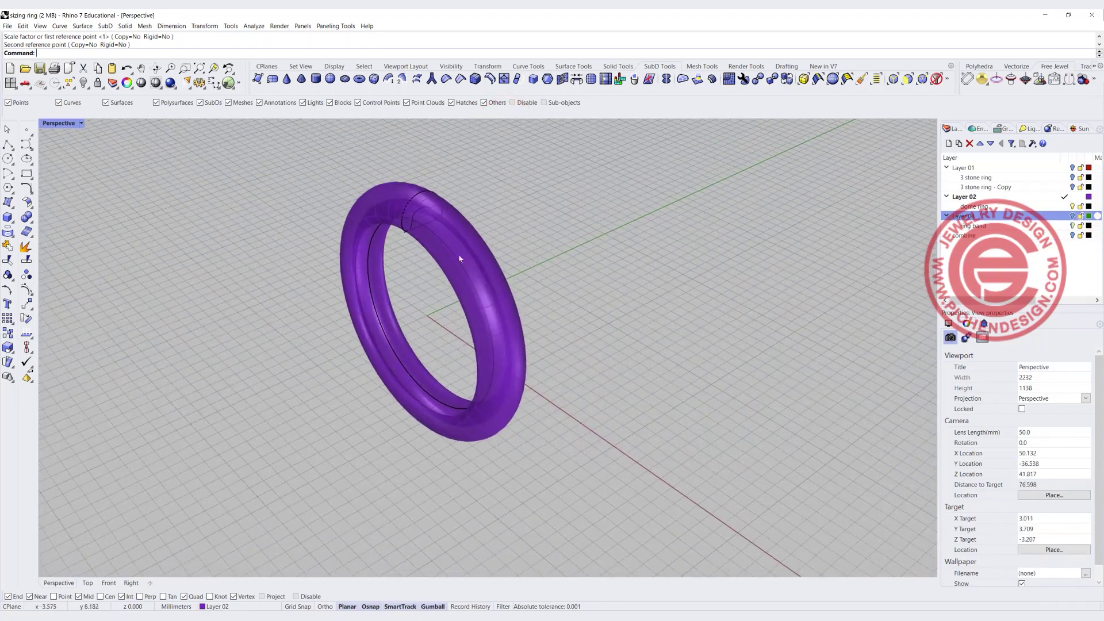
{"action": "left_click", "coordinate": [466, 227]}
{"action": "key", "text": "Delete"}
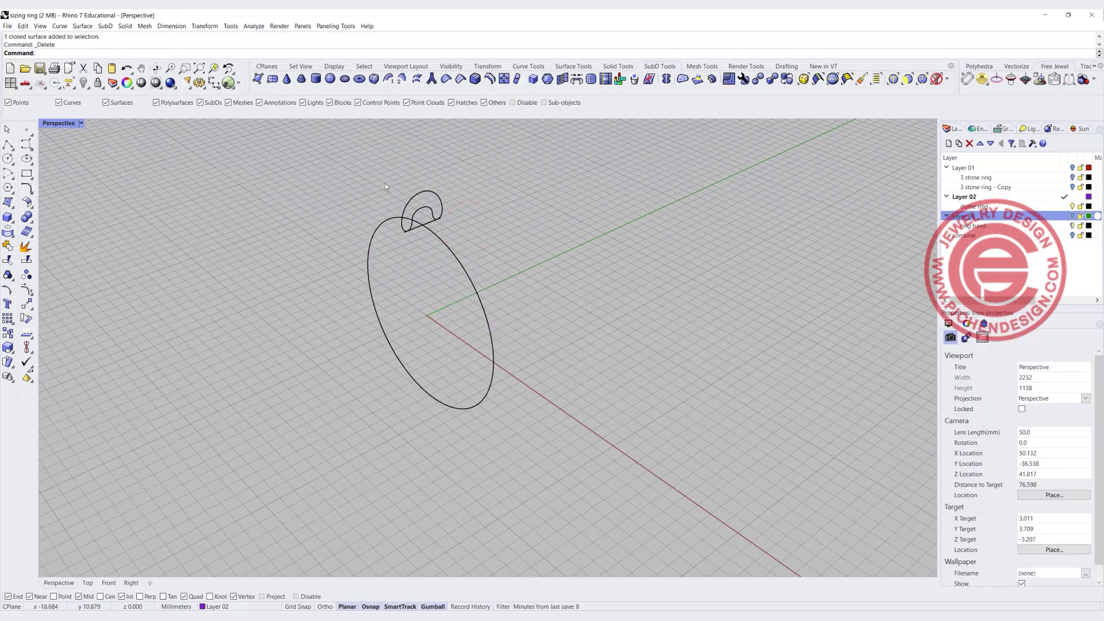
- Sweep the closed dome profile along the circle rail with Sweep 1 Rail to rebuild the ring
{"action": "left_click", "coordinate": [82, 27]}
{"action": "mouse_move", "coordinate": [64, 27]}
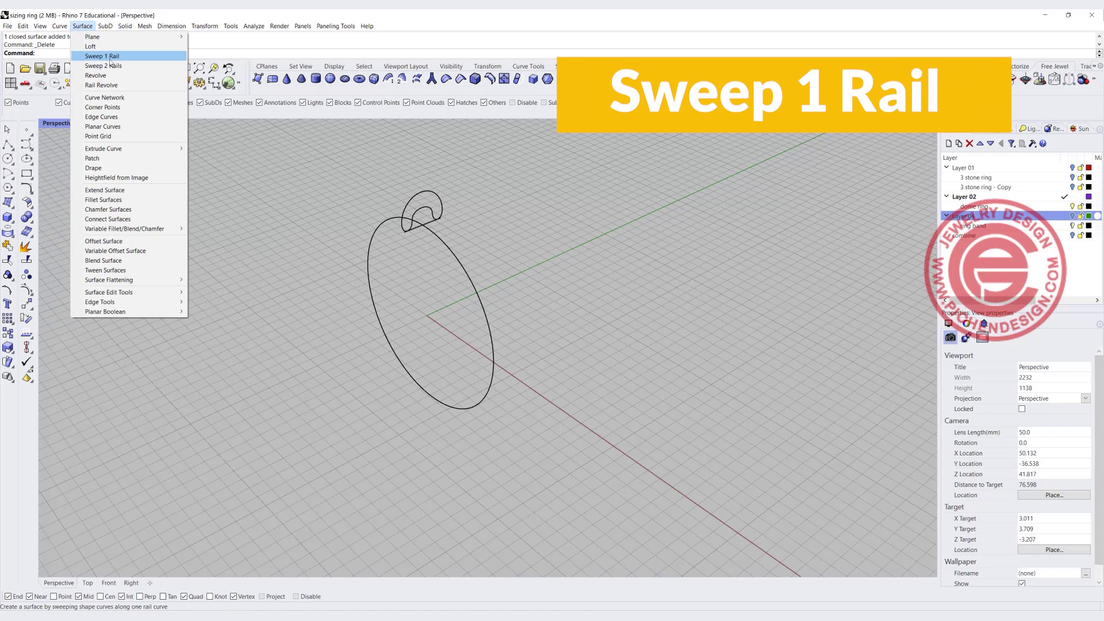
{"action": "left_click", "coordinate": [111, 58]}
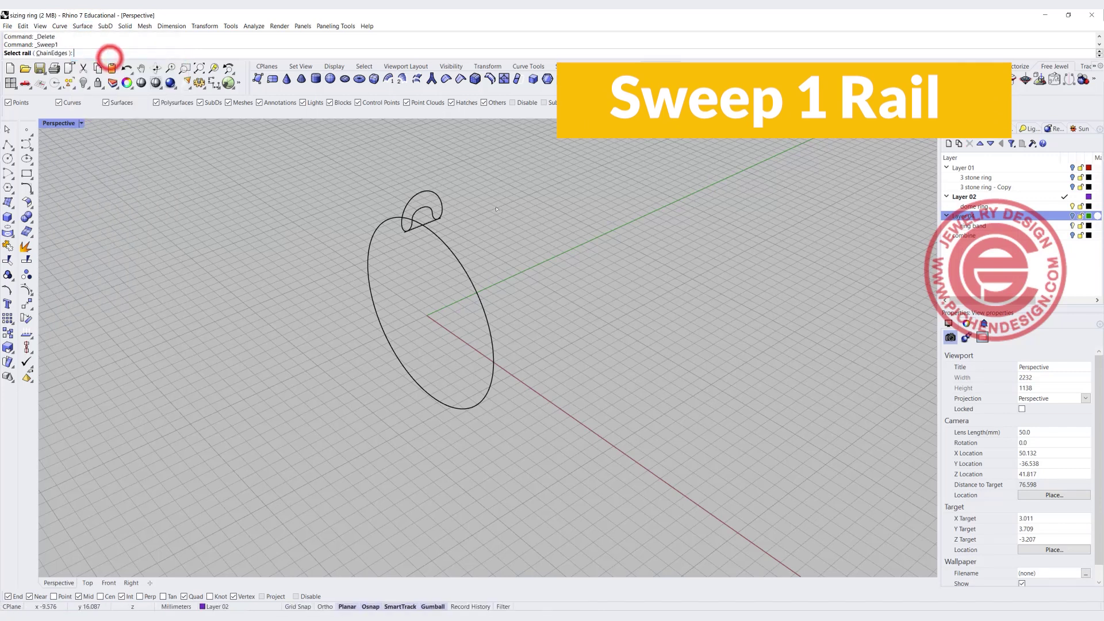
{"action": "left_click", "coordinate": [424, 225]}
{"action": "left_click", "coordinate": [444, 205]}
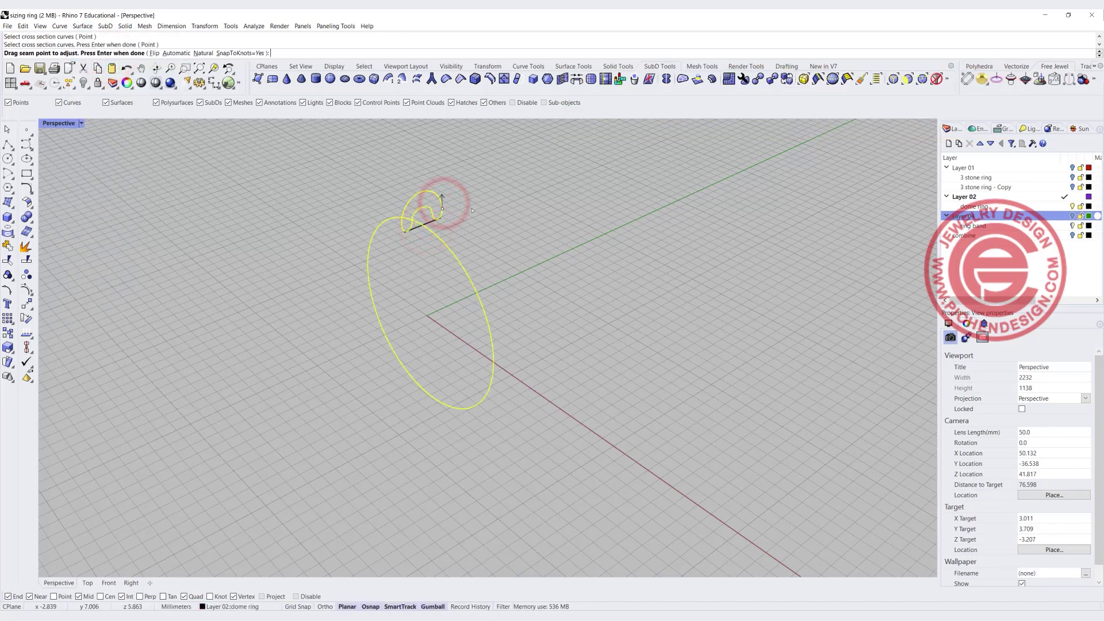
{"action": "key", "text": "Return"}
{"action": "key", "text": "Return"}
{"action": "key", "text": "Return"}
- Scale up a duplicate of the swept ring with the gumball and move it along the Y axis beside the original
{"action": "right_click_drag", "start_coordinate": [472, 211], "coordinate": [515, 240]}
{"action": "left_click", "coordinate": [515, 240]}
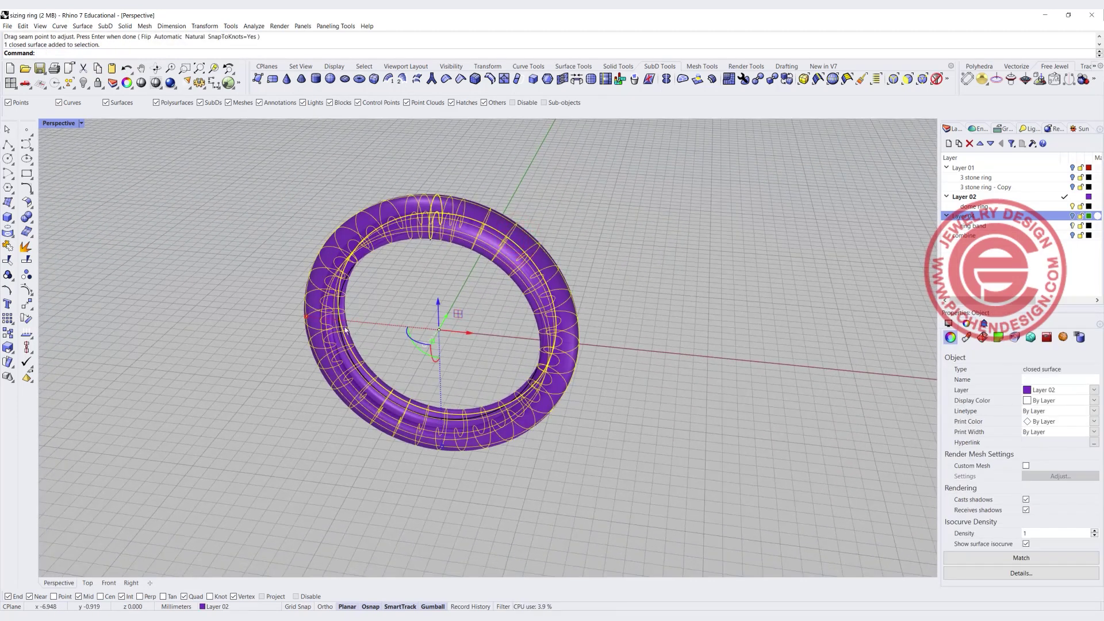
{"action": "left_click_drag", "start_coordinate": [309, 319], "coordinate": [300, 318]}
{"action": "right_click_drag", "start_coordinate": [395, 315], "coordinate": [479, 286]}
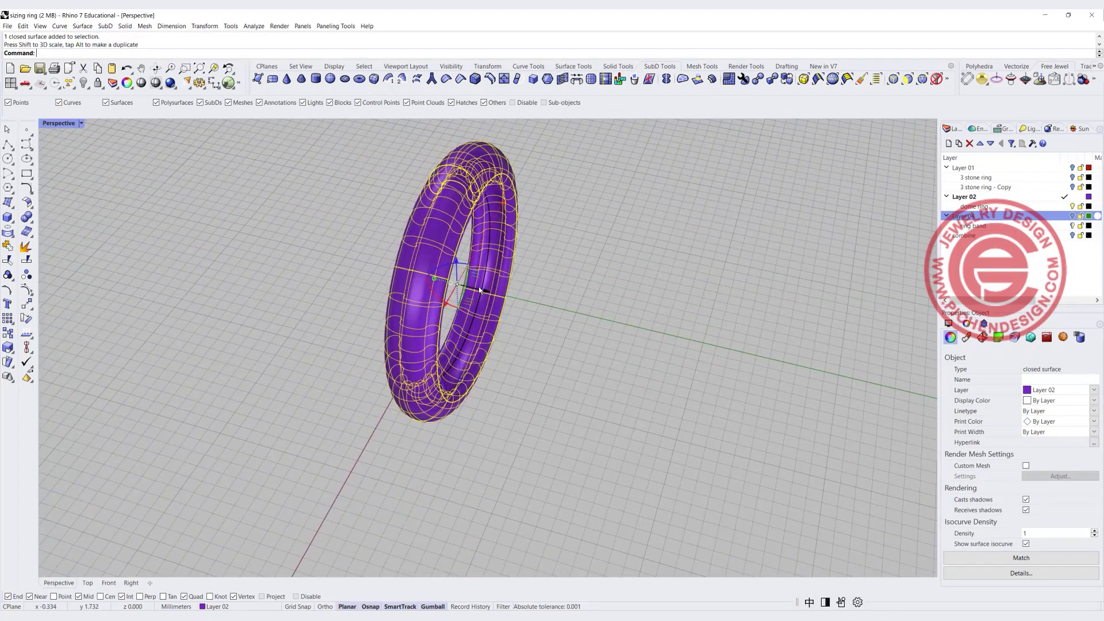
{"action": "left_click_drag", "start_coordinate": [480, 290], "coordinate": [568, 316], "text": "alt"}
{"action": "left_click", "coordinate": [629, 318]}
{"action": "right_click_drag", "start_coordinate": [628, 317], "coordinate": [559, 213]}
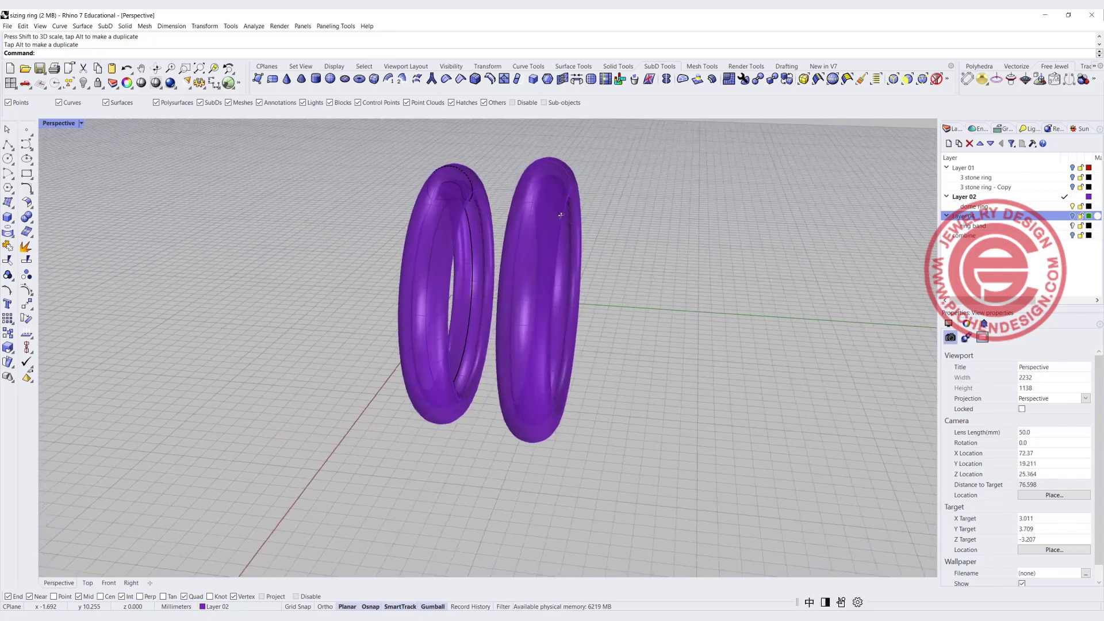
- Compare the two rings up close and delete the enlarged duplicate
{"action": "scroll", "coordinate": [544, 160], "scroll_direction": "up", "scroll_amount": 4}
{"action": "scroll", "coordinate": [543, 184], "scroll_direction": "up", "scroll_amount": 4}
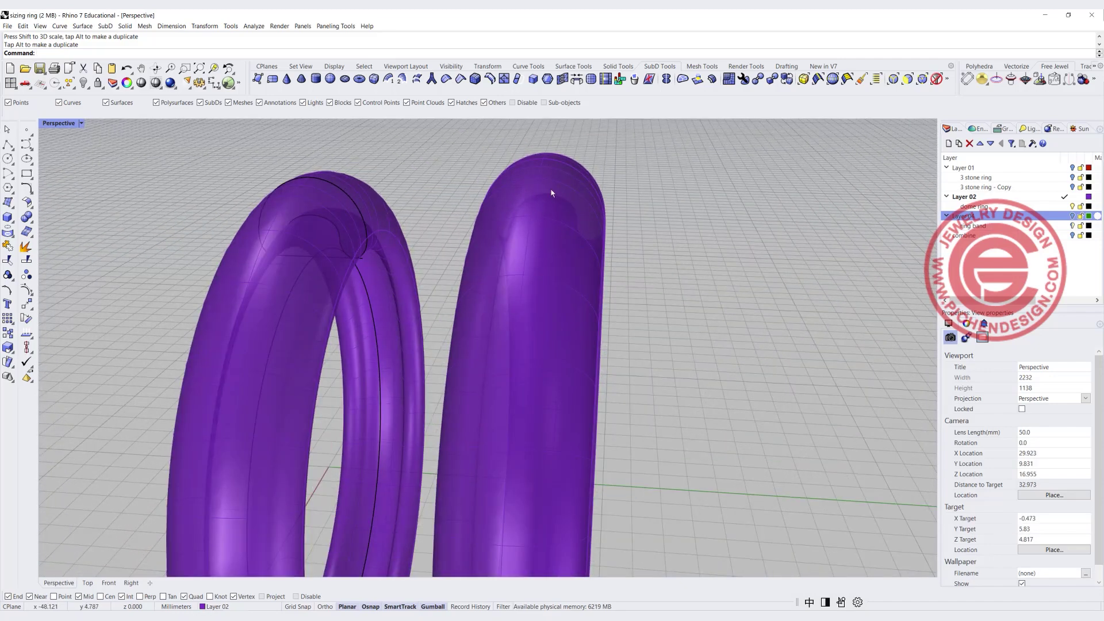
{"action": "left_click", "coordinate": [575, 293]}
{"action": "key", "text": "Delete"}
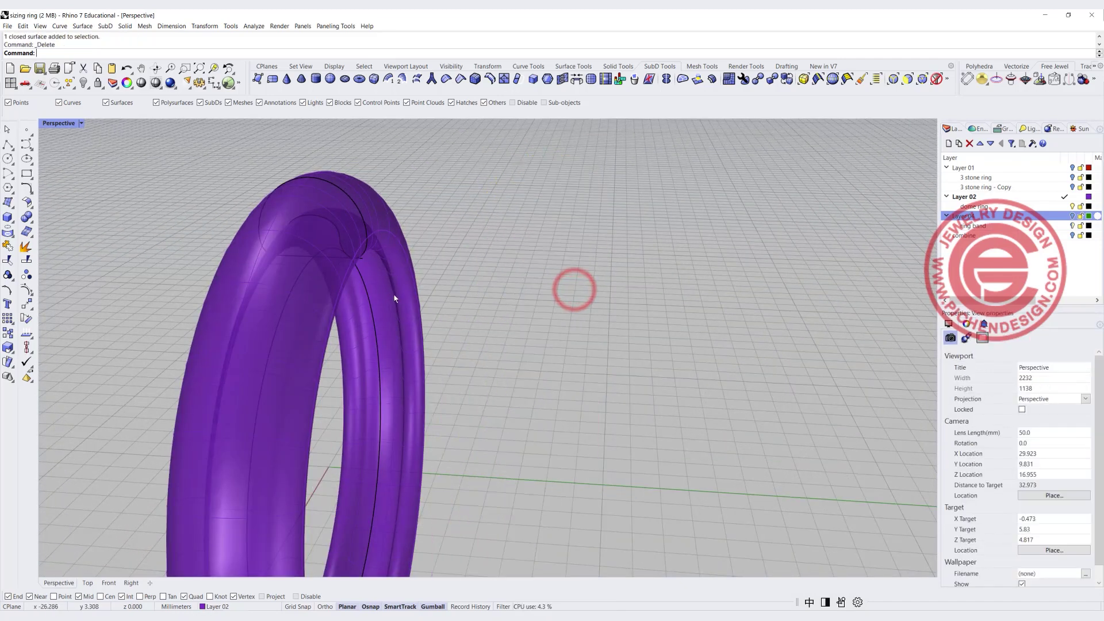
- Delete the original swept ring to expose its curves, and undo the deletion
{"action": "right_click_drag", "start_coordinate": [574, 288], "coordinate": [509, 301]}
{"action": "left_click", "coordinate": [509, 301]}
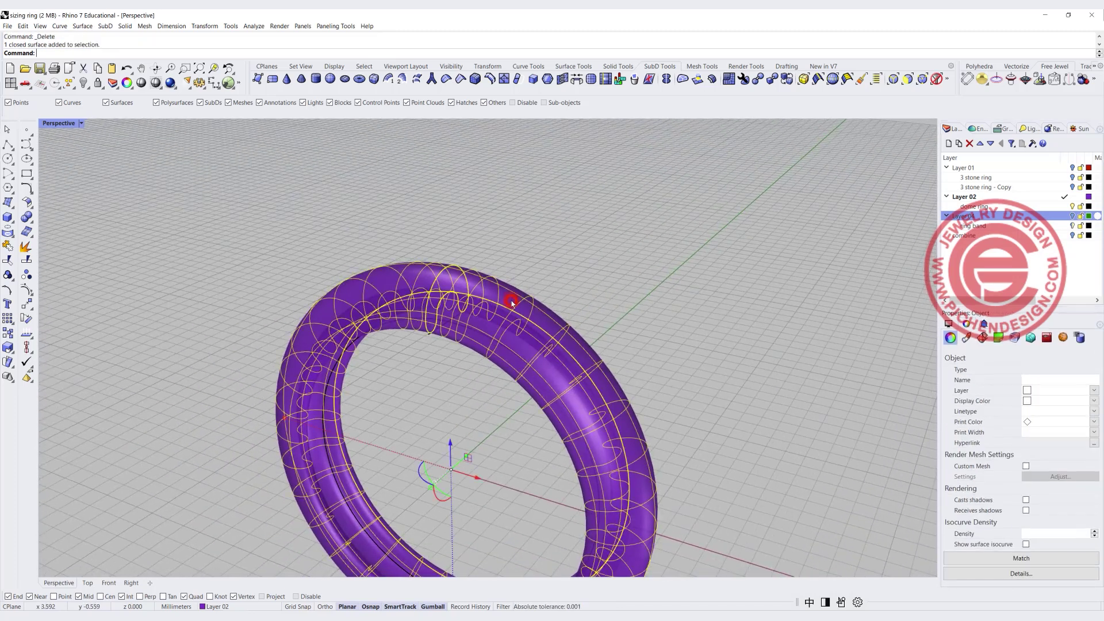
{"action": "key", "text": "Delete"}
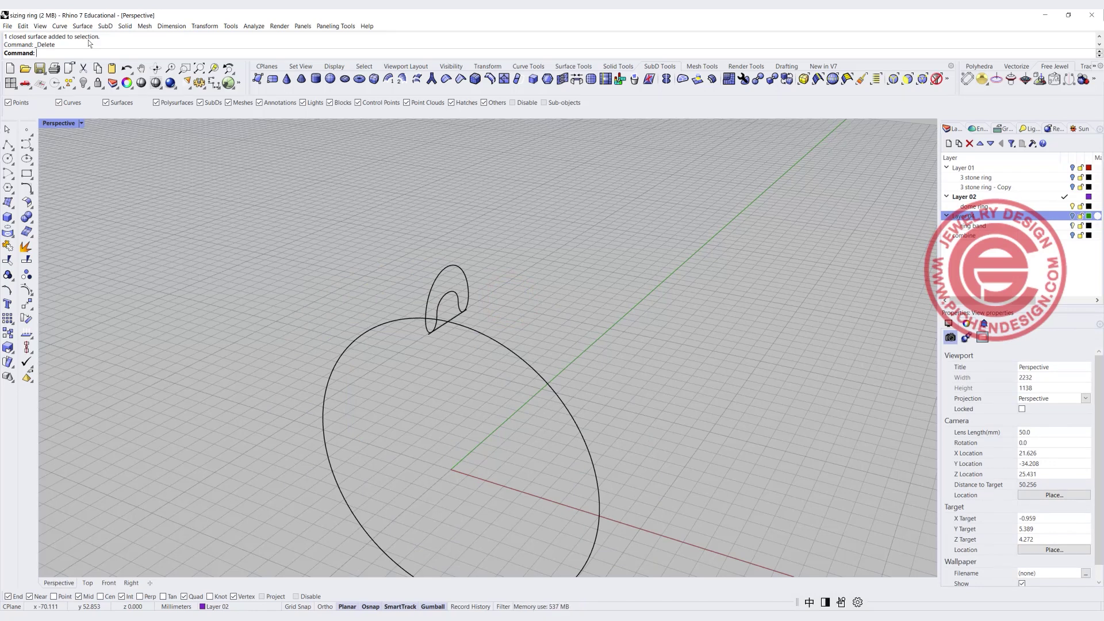
{"action": "key", "text": "ctrl+z"}
- Hide the two profile curves on the ring so only the ring surface and its rail circle are shown
{"action": "left_click", "coordinate": [562, 272]}
{"action": "right_click_drag", "start_coordinate": [562, 271], "coordinate": [412, 201]}
{"action": "left_click_drag", "start_coordinate": [413, 202], "coordinate": [587, 395]}
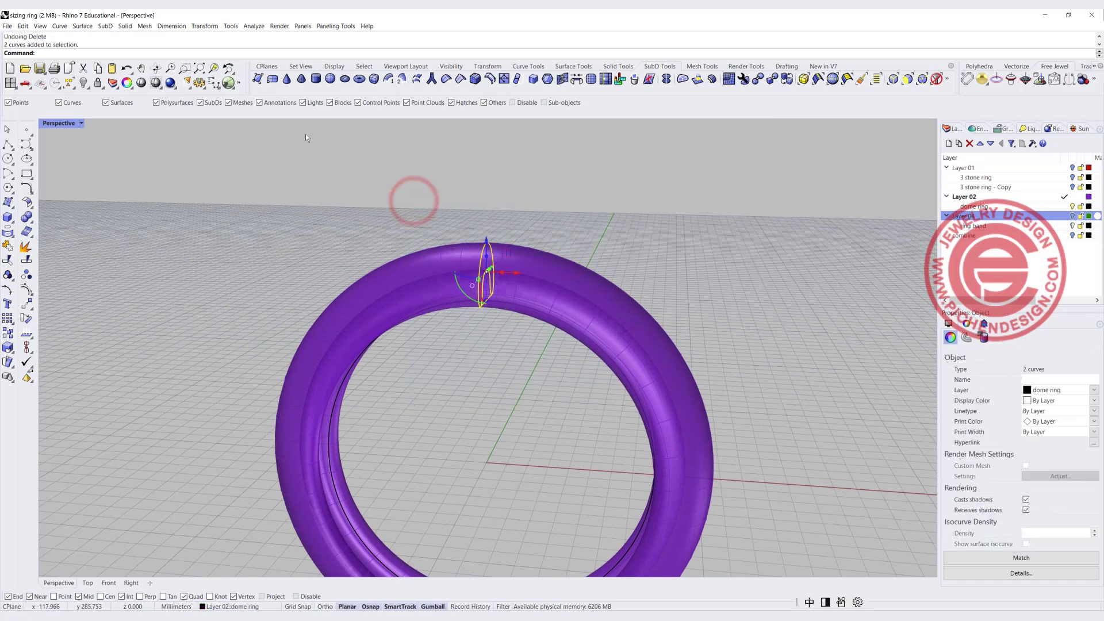
{"action": "left_click", "coordinate": [83, 84]}
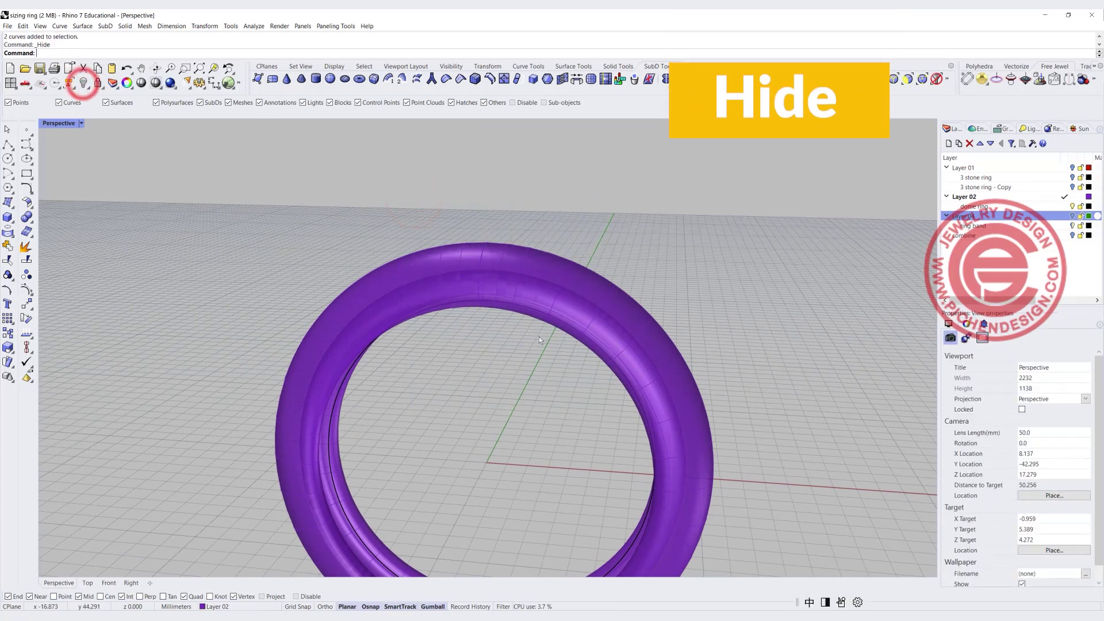
- Start DupEdge on the ring and set the color of Layer 02 to Black to make the edges easier to identify
{"action": "right_click_drag", "start_coordinate": [539, 336], "coordinate": [514, 304]}
{"action": "scroll", "coordinate": [470, 263], "scroll_direction": "up", "scroll_amount": 4}
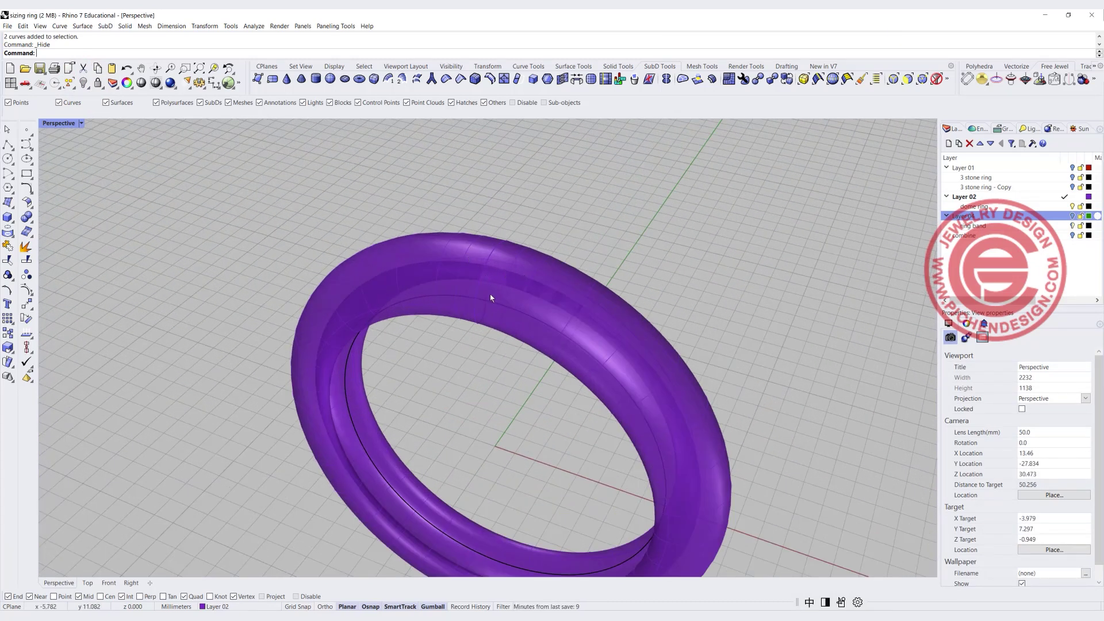
{"action": "left_click", "coordinate": [271, 224]}
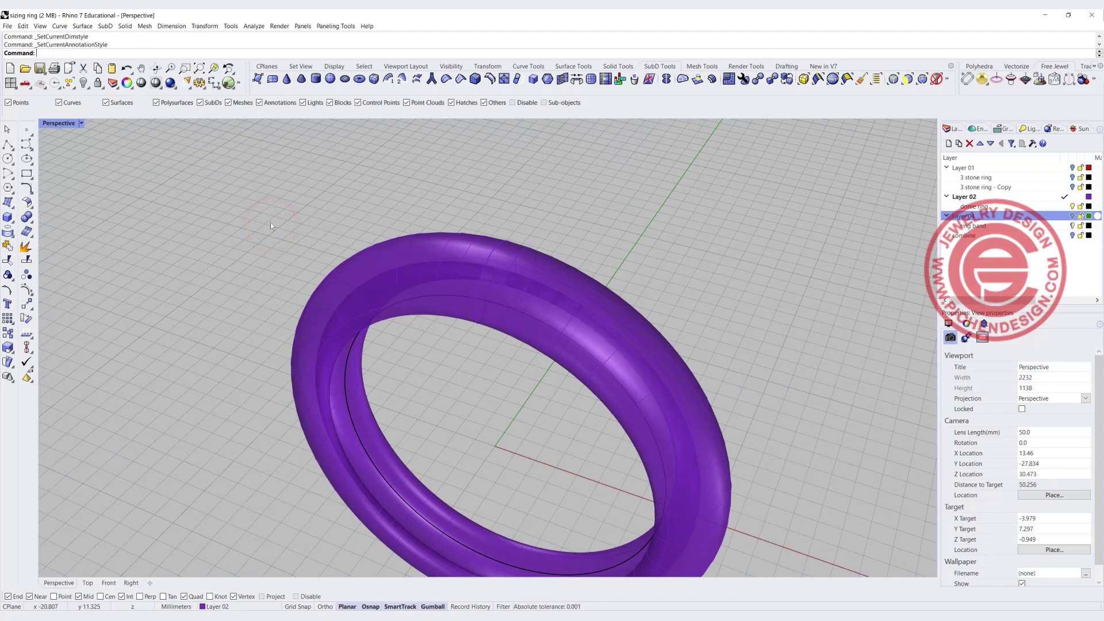
{"action": "type", "text": "DupEdge"}
{"action": "key", "text": "Return"}
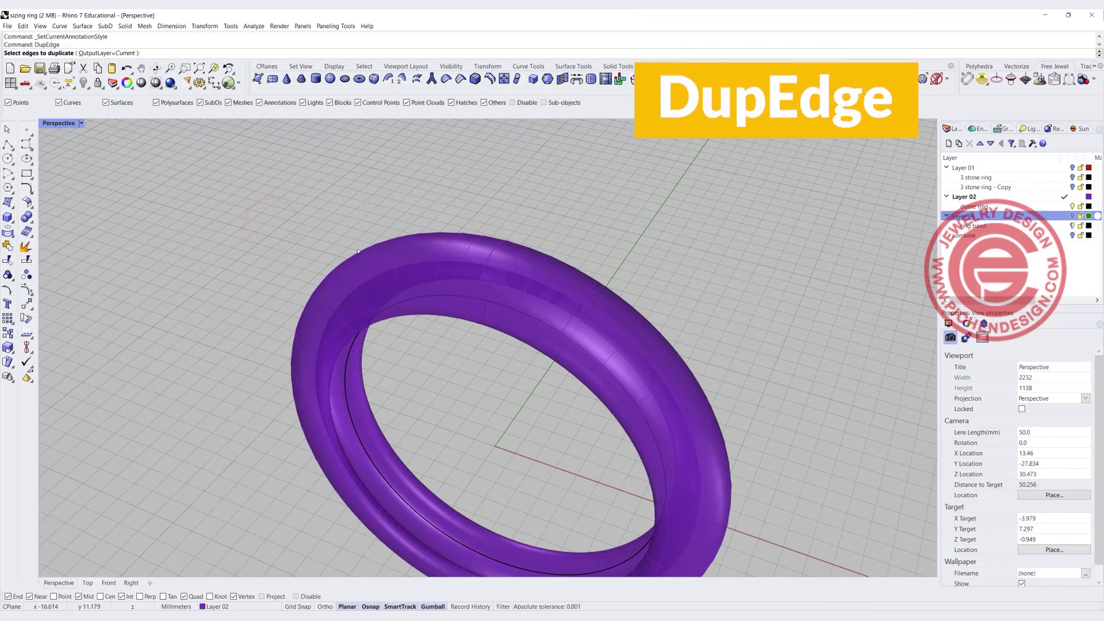
{"action": "scroll", "coordinate": [514, 248], "scroll_direction": "up", "scroll_amount": 5}
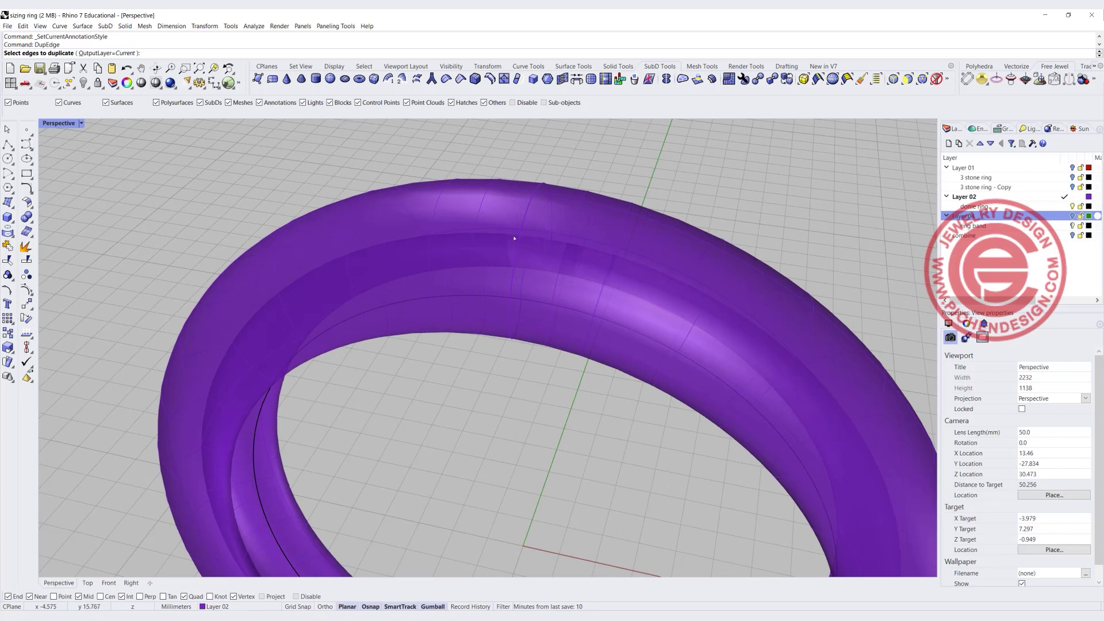
{"action": "left_click", "coordinate": [1081, 197]}
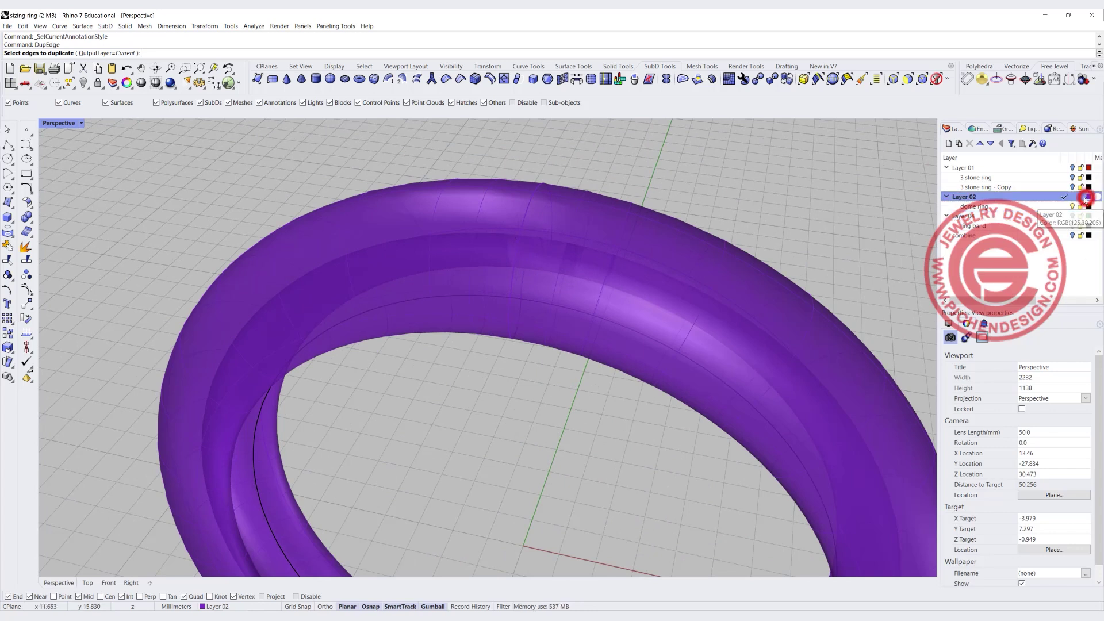
{"action": "left_click", "coordinate": [1088, 197]}
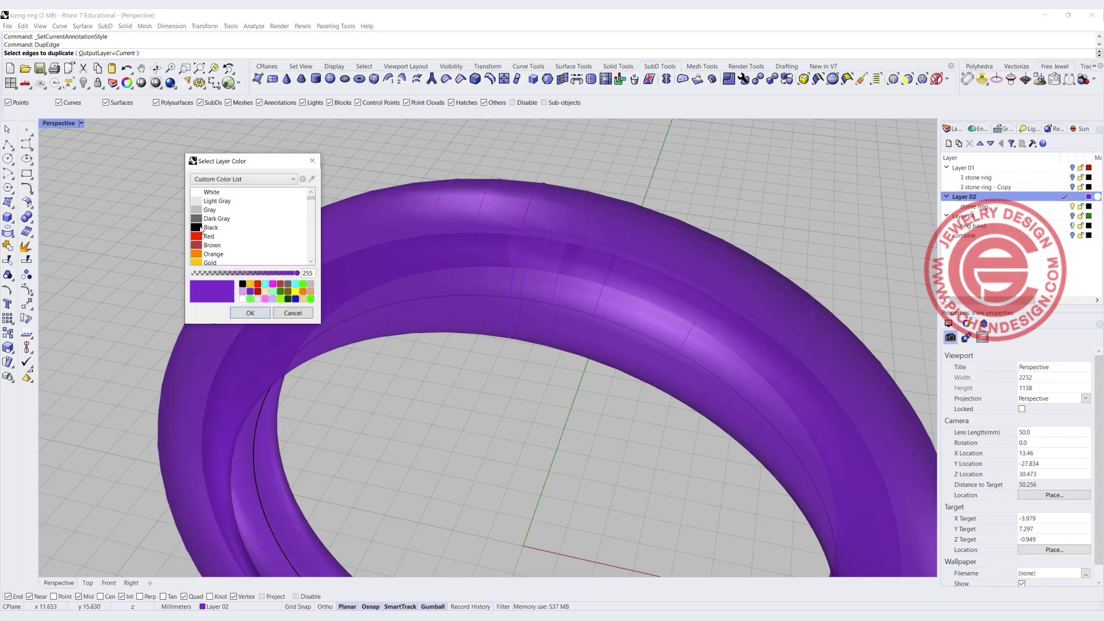
{"action": "left_click", "coordinate": [200, 228]}
{"action": "left_click", "coordinate": [250, 313]}
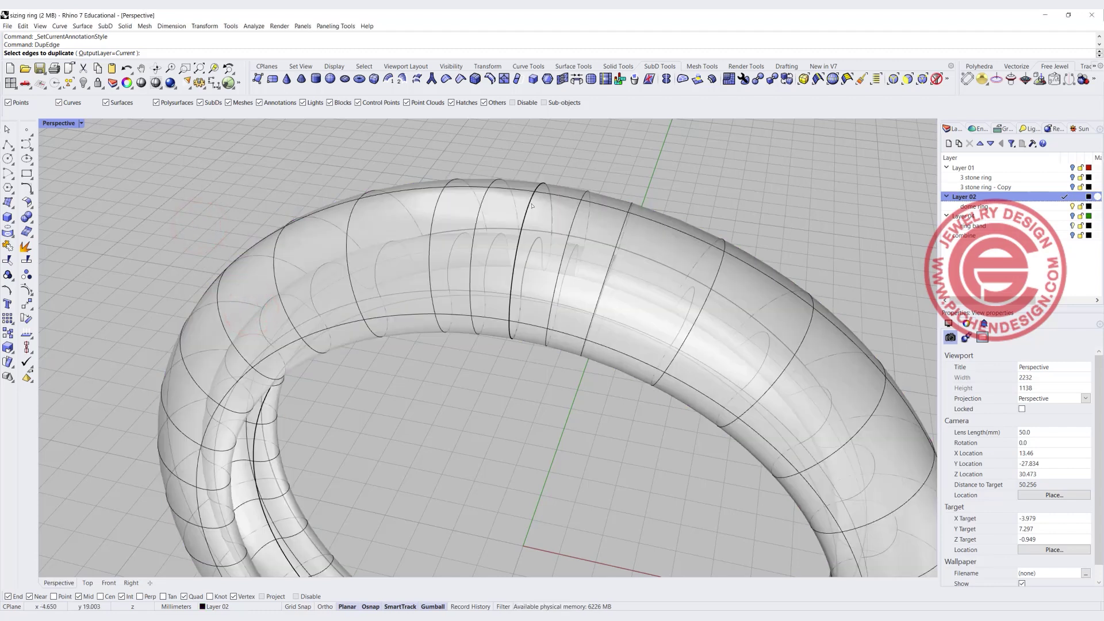
- Duplicate the ring's cross-section seam edge with DupEdge, selecting it with a window across the band
{"action": "scroll", "coordinate": [531, 225], "scroll_direction": "down", "scroll_amount": 3}
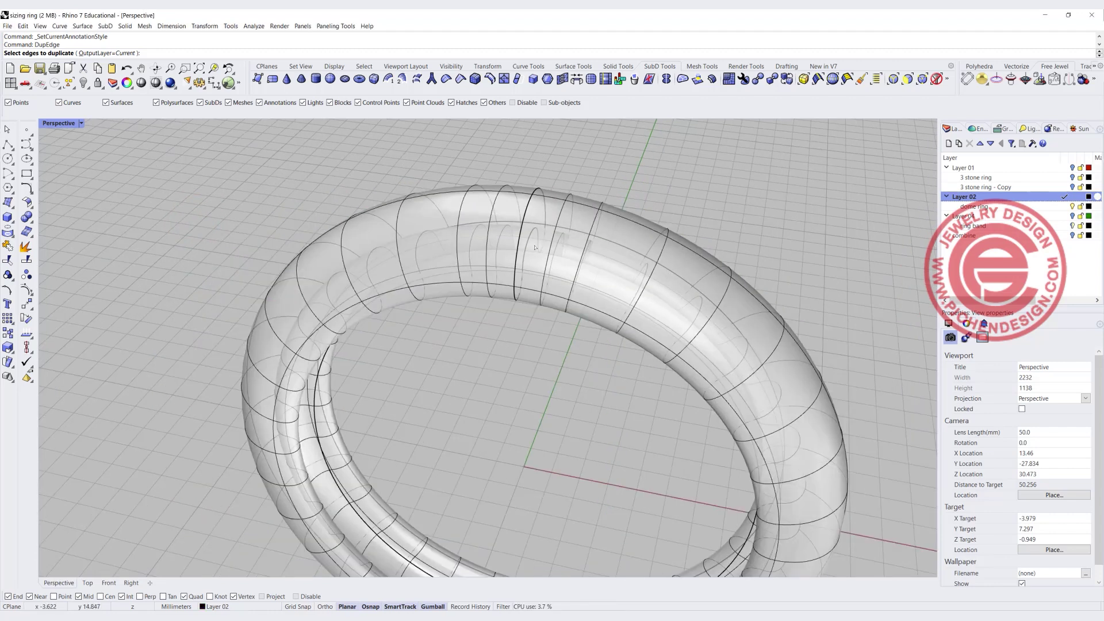
{"action": "left_click", "coordinate": [682, 248]}
{"action": "right_click", "coordinate": [724, 230]}
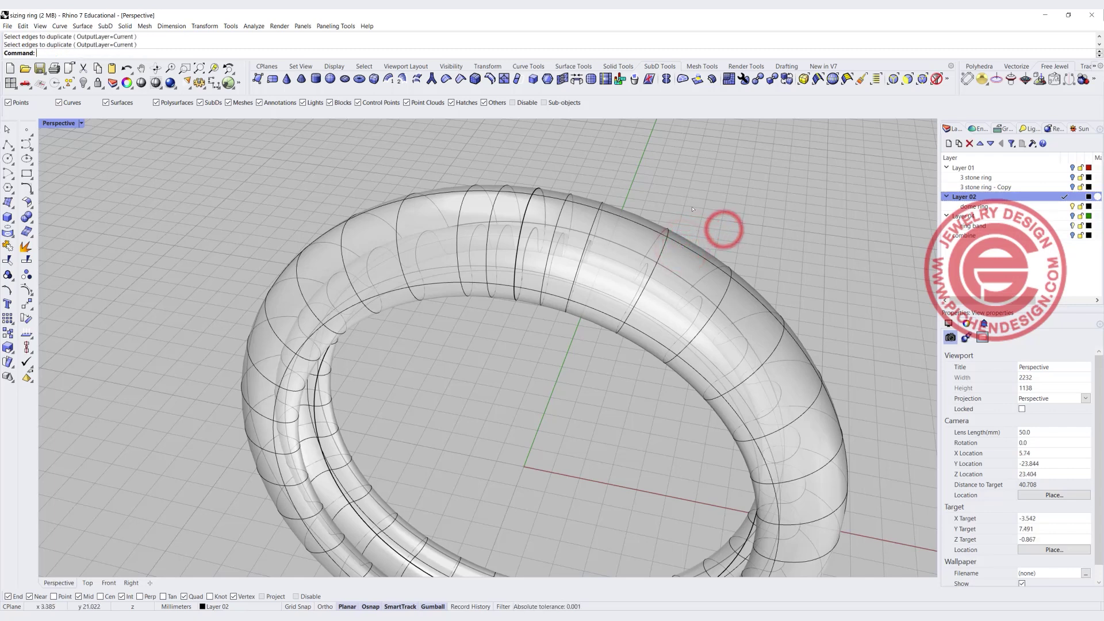
{"action": "type", "text": "DupEdge"}
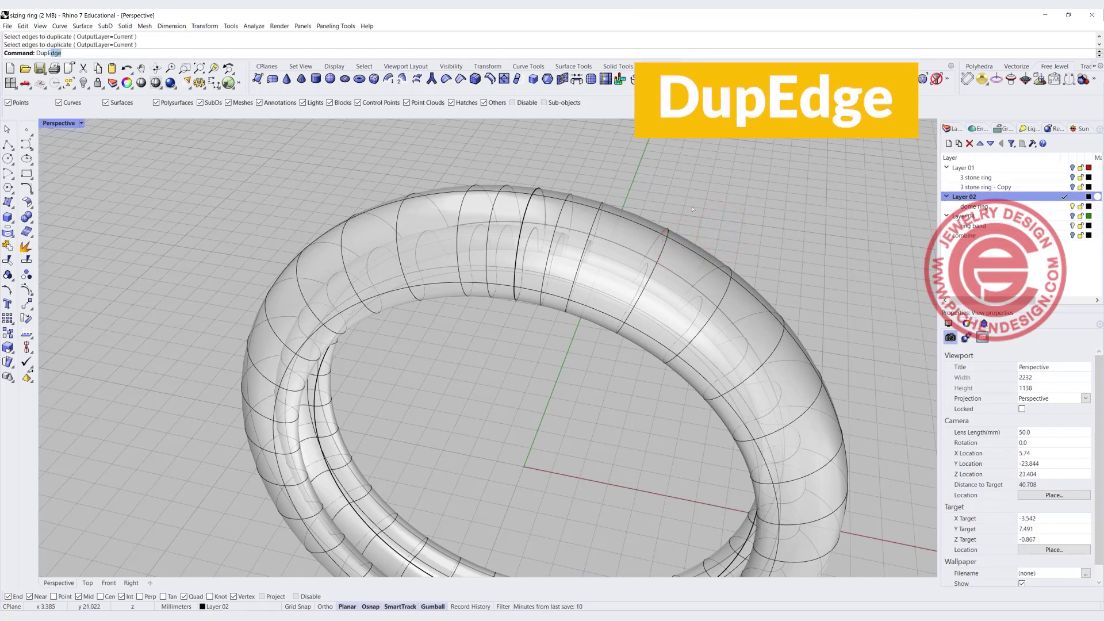
{"action": "left_click_drag", "start_coordinate": [474, 160], "coordinate": [574, 345]}
{"action": "key", "text": "Return"}
- Delete the ring surface, keeping only the extracted profile curve and the rail circle
{"action": "left_click", "coordinate": [650, 219]}
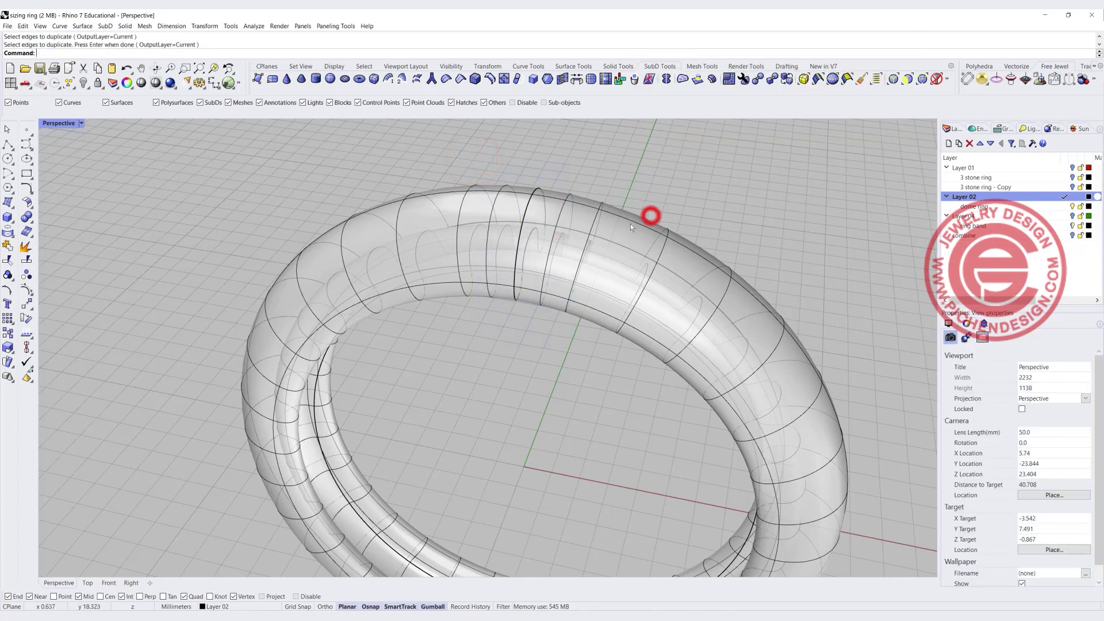
{"action": "key", "text": "Delete"}
{"action": "right_click_drag", "start_coordinate": [576, 250], "coordinate": [490, 263]}
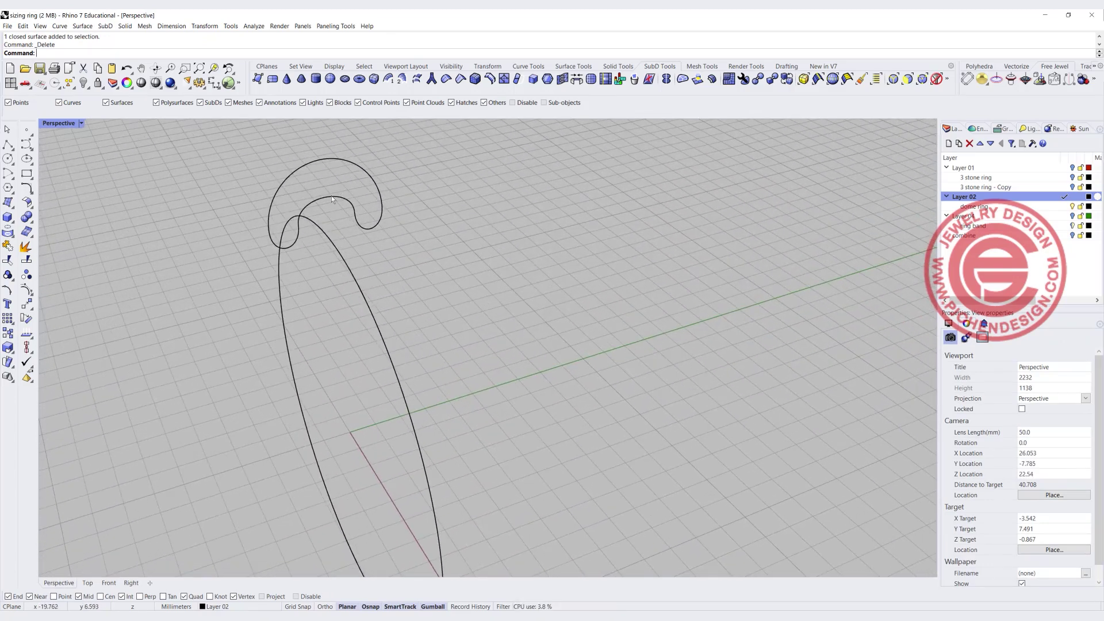
{"action": "right_click_drag", "start_coordinate": [332, 196], "coordinate": [205, 147]}
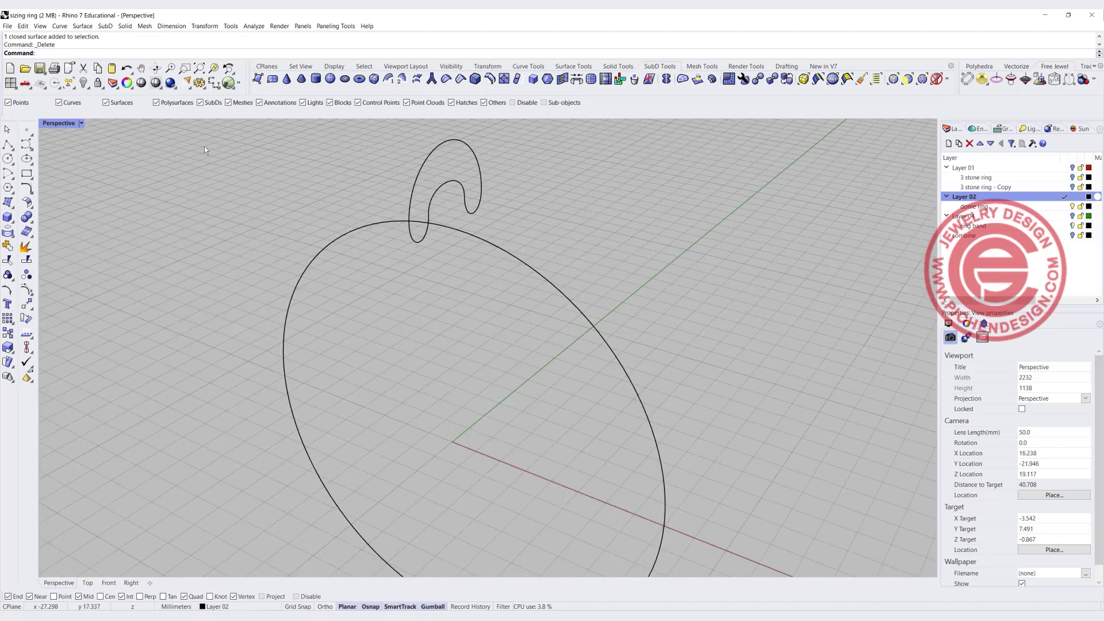
- Scale the rail circle down uniformly about its center in the Front view with the gumball
{"action": "double_click", "coordinate": [57, 124]}
{"action": "scroll", "coordinate": [268, 412], "scroll_direction": "down", "scroll_amount": 4}
{"action": "scroll", "coordinate": [270, 392], "scroll_direction": "up", "scroll_amount": 4}
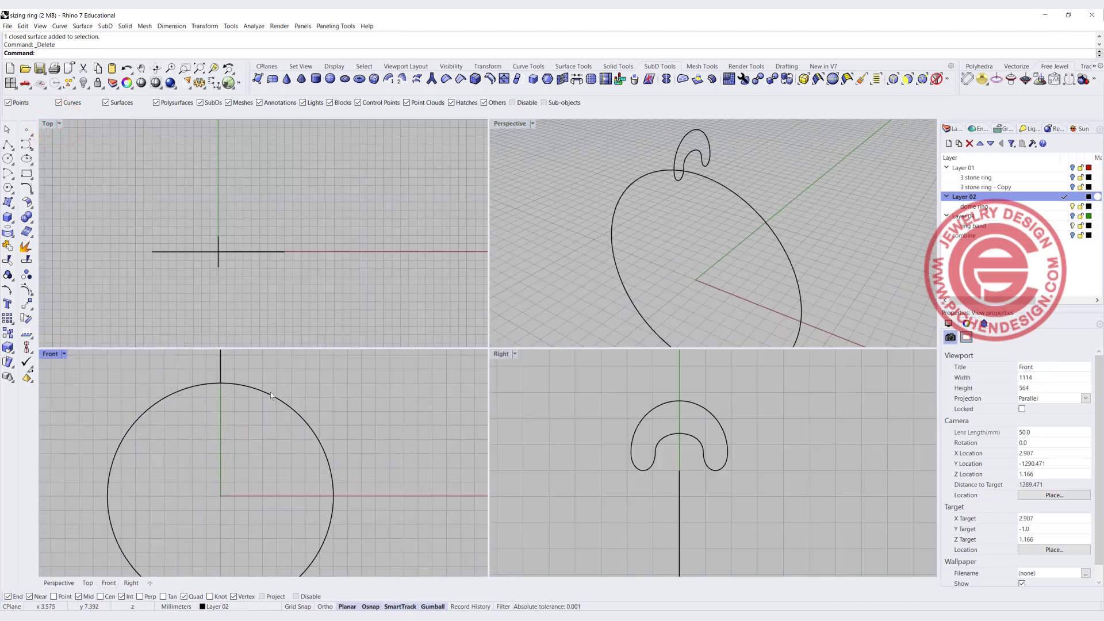
{"action": "left_click", "coordinate": [266, 392]}
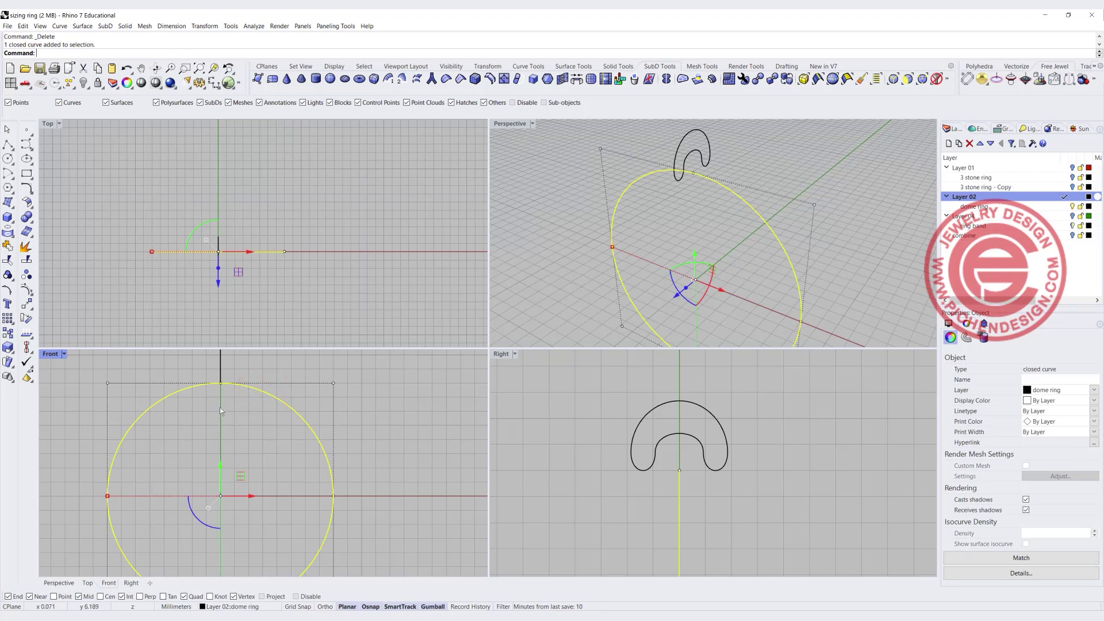
{"action": "left_click_drag", "start_coordinate": [108, 495], "coordinate": [118, 495]}
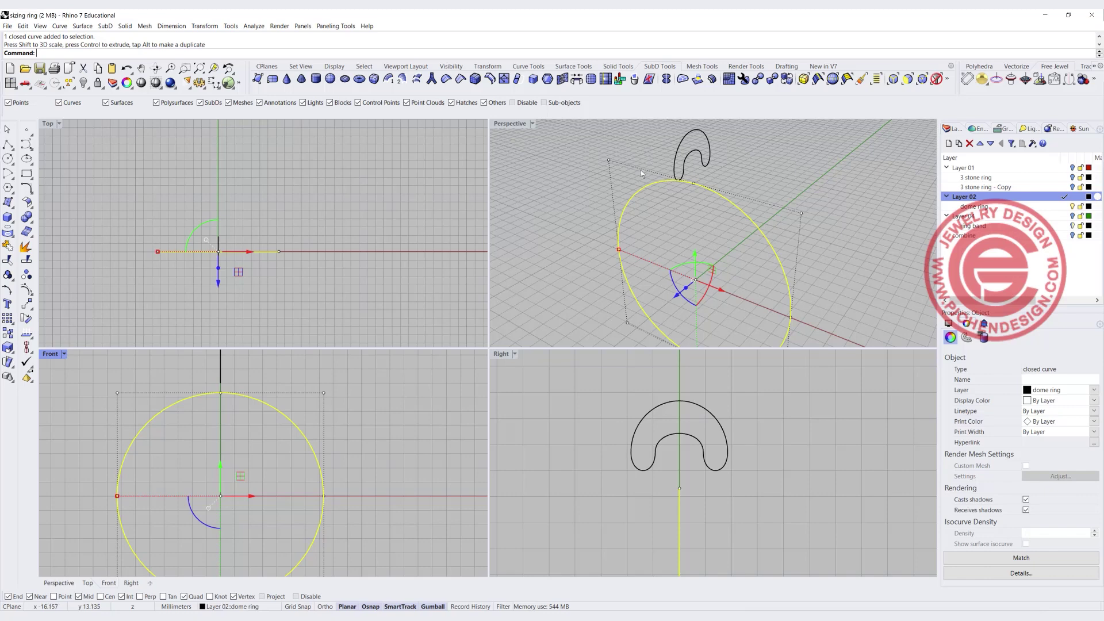
- Draw a straight polyline joining the two lower tips of the ring profile, from quad to quad, in the Perspective view
{"action": "left_click", "coordinate": [621, 156]}
{"action": "right_click_drag", "start_coordinate": [620, 155], "coordinate": [629, 172]}
{"action": "left_click", "coordinate": [656, 150]}
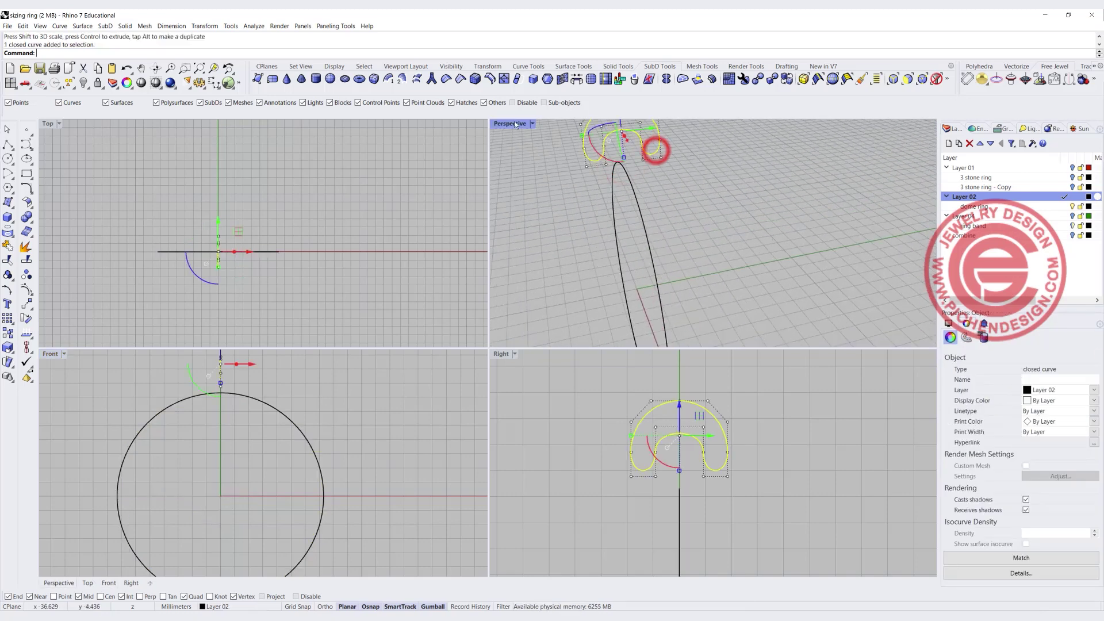
{"action": "double_click", "coordinate": [516, 125]}
{"action": "scroll", "coordinate": [406, 253], "scroll_direction": "up", "scroll_amount": 4}
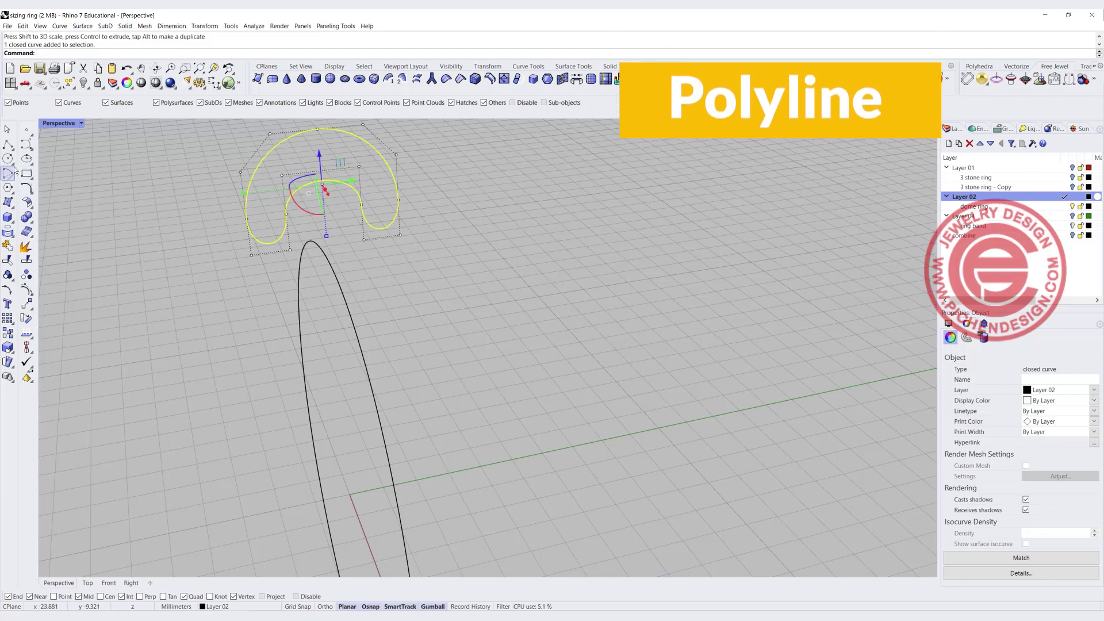
{"action": "left_click", "coordinate": [8, 143]}
{"action": "left_click", "coordinate": [271, 244]}
{"action": "left_click", "coordinate": [380, 229]}
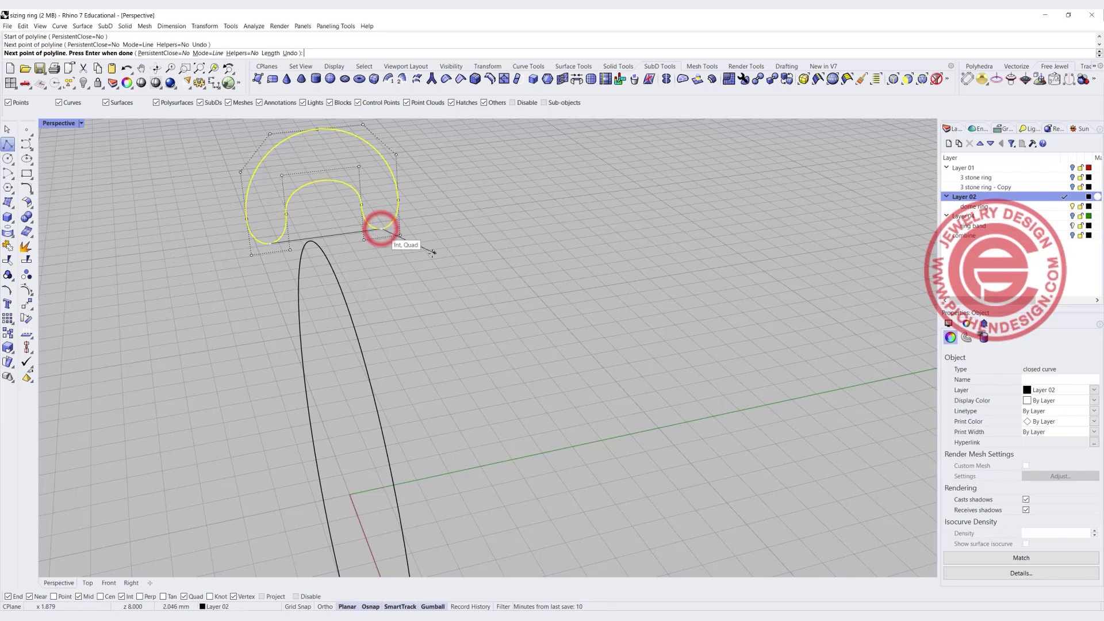
{"action": "key", "text": "Return"}
- Move the profile and its joining line from the line's midpoint onto the top of the resized rail circle
{"action": "left_click_drag", "start_coordinate": [413, 262], "coordinate": [363, 219]}
{"action": "key", "text": "Escape"}
{"action": "key", "text": "Escape"}
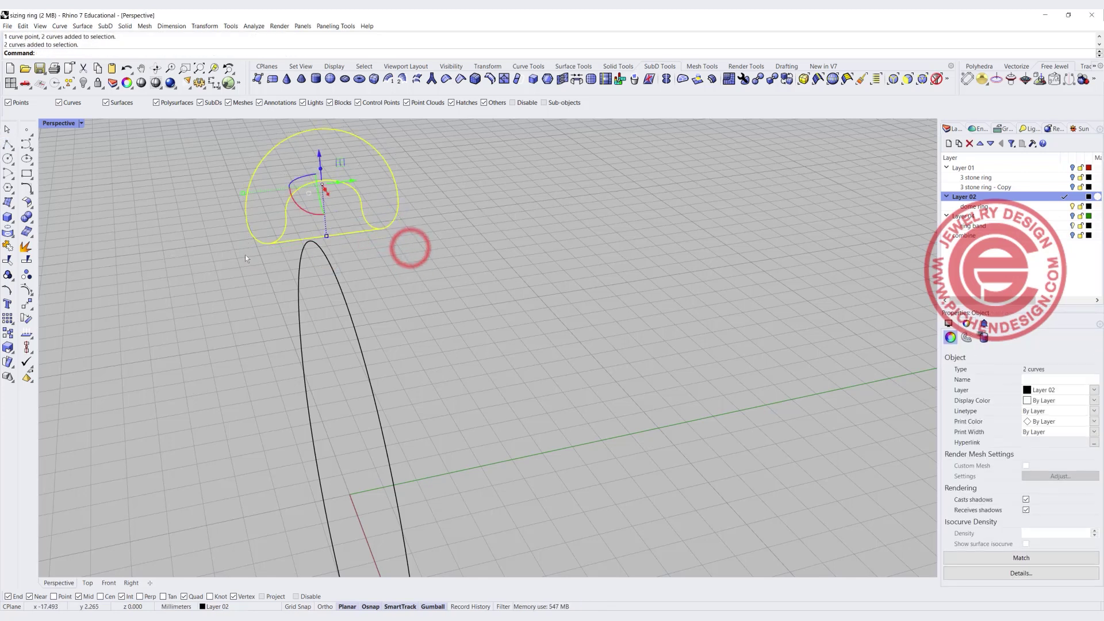
{"action": "left_click", "coordinate": [27, 305]}
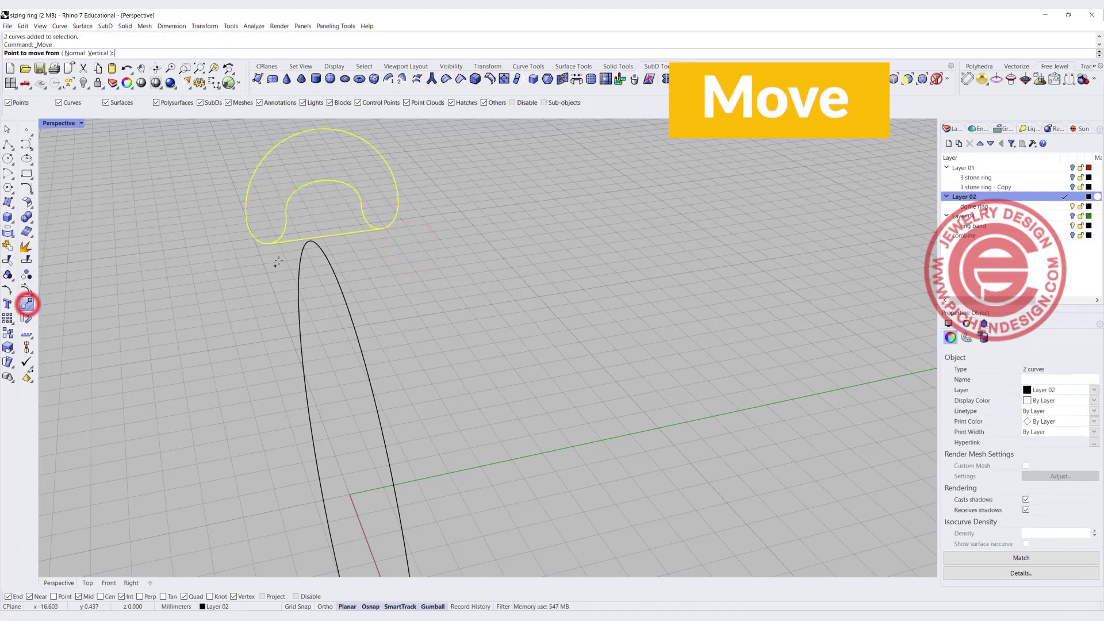
{"action": "left_click", "coordinate": [328, 233]}
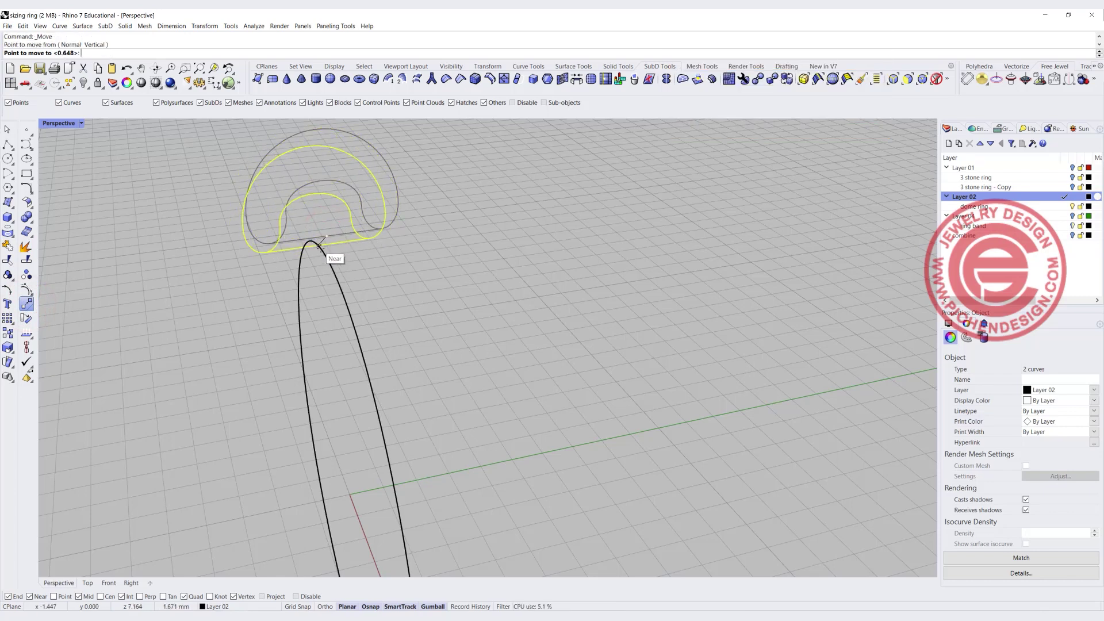
{"action": "left_click", "coordinate": [313, 241]}
{"action": "right_click_drag", "start_coordinate": [491, 333], "coordinate": [540, 366]}
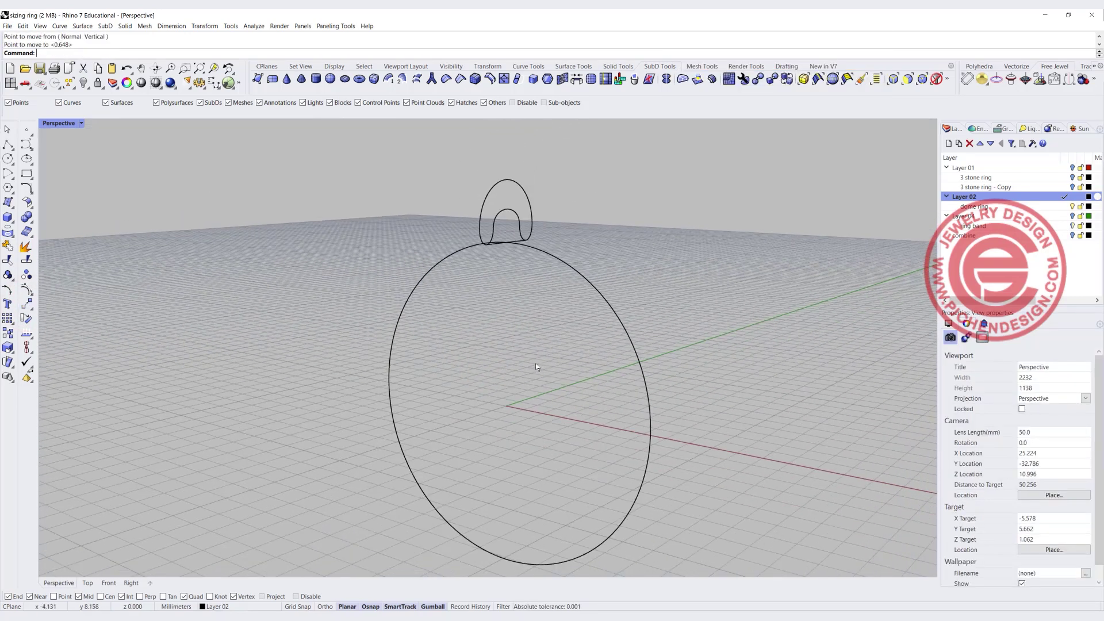
{"action": "left_click", "coordinate": [535, 367]}
- Rebuild the ring band with Sweep 1 Rail, using the circle as rail and the closed profile as cross section
{"action": "left_click", "coordinate": [82, 26]}
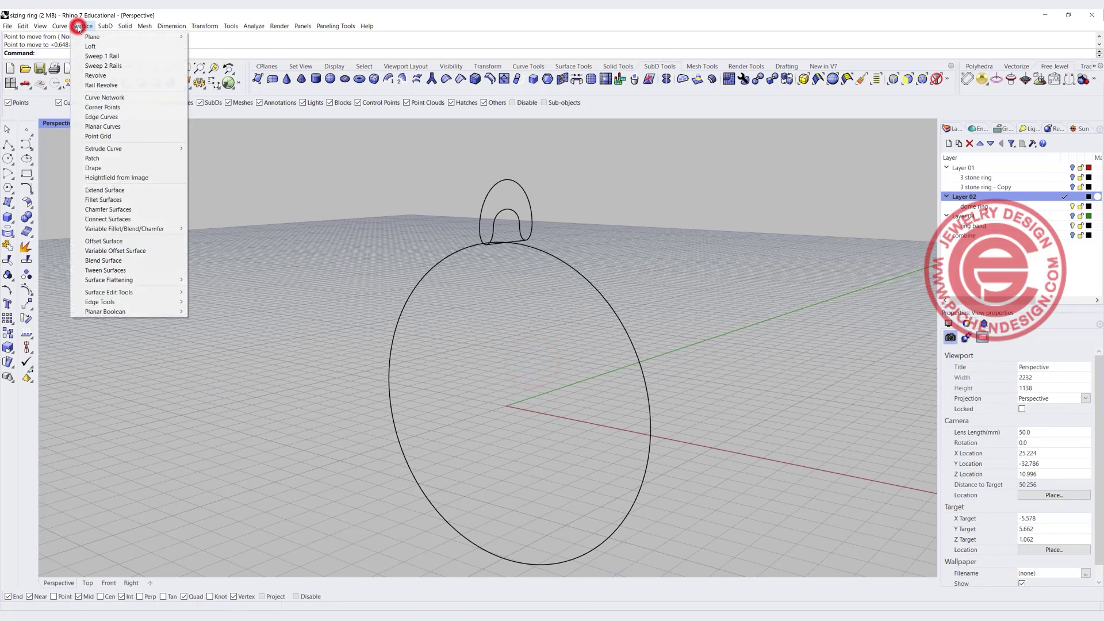
{"action": "left_click", "coordinate": [116, 56]}
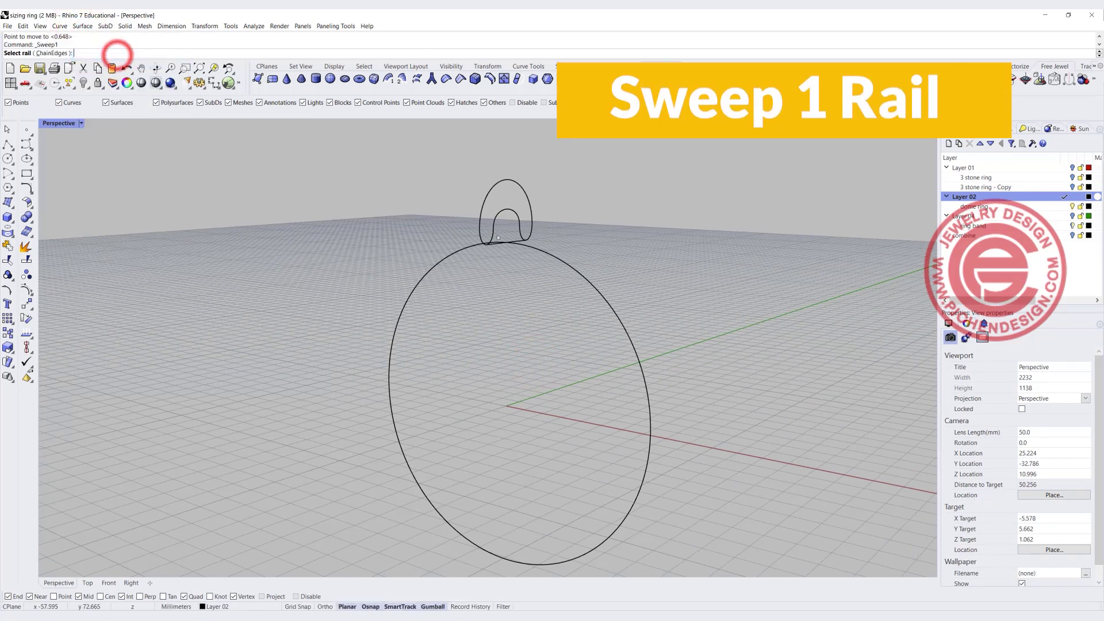
{"action": "left_click", "coordinate": [542, 249]}
{"action": "left_click", "coordinate": [530, 216]}
{"action": "key", "text": "Return"}
{"action": "key", "text": "Return"}
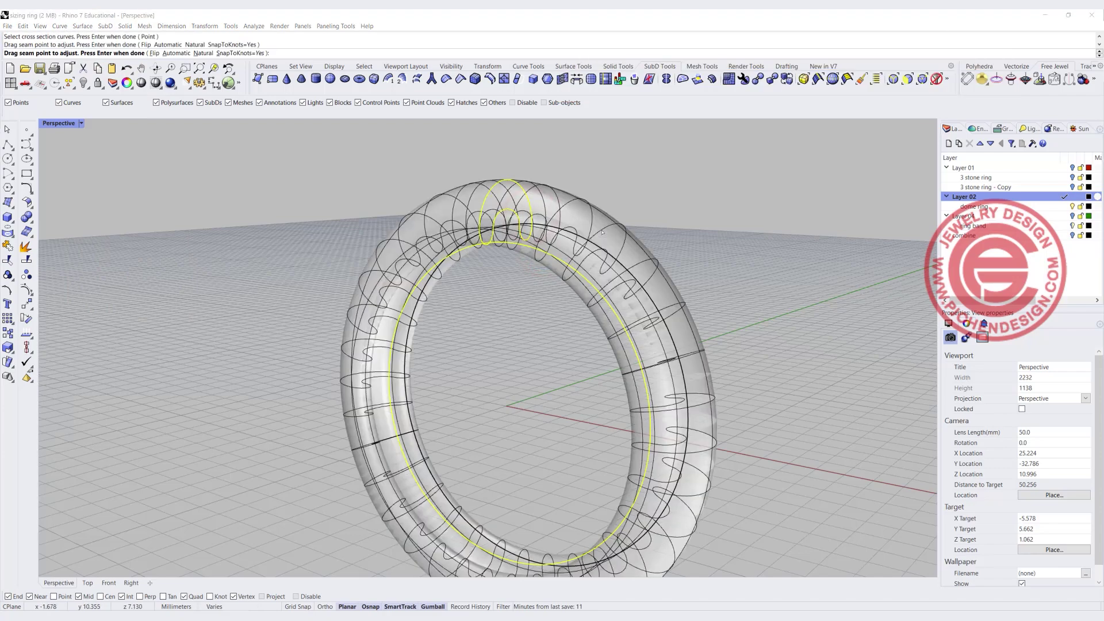
{"action": "key", "text": "Return"}
{"action": "right_click_drag", "start_coordinate": [550, 316], "coordinate": [403, 294]}
- Make the "3 stone ring - Copy" layer current and hide Layer 02
{"action": "left_click", "coordinate": [1063, 187]}
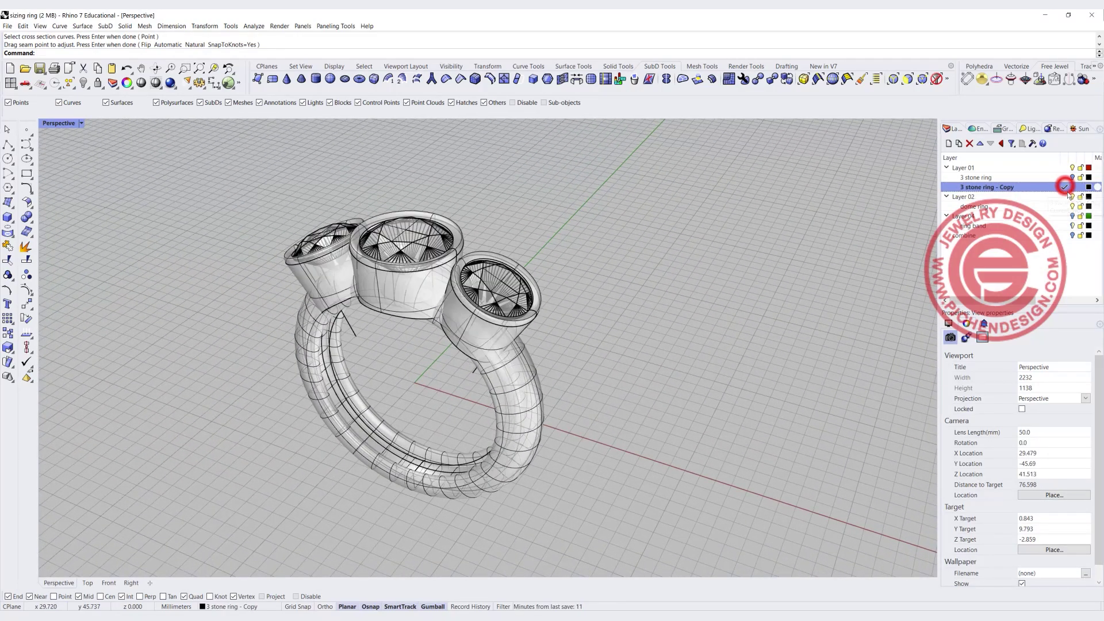
{"action": "left_click", "coordinate": [1072, 196]}
{"action": "right_click_drag", "start_coordinate": [675, 208], "coordinate": [560, 241]}
{"action": "left_click", "coordinate": [560, 240]}
{"action": "left_click", "coordinate": [671, 275]}
{"action": "right_click_drag", "start_coordinate": [633, 254], "coordinate": [646, 252]}
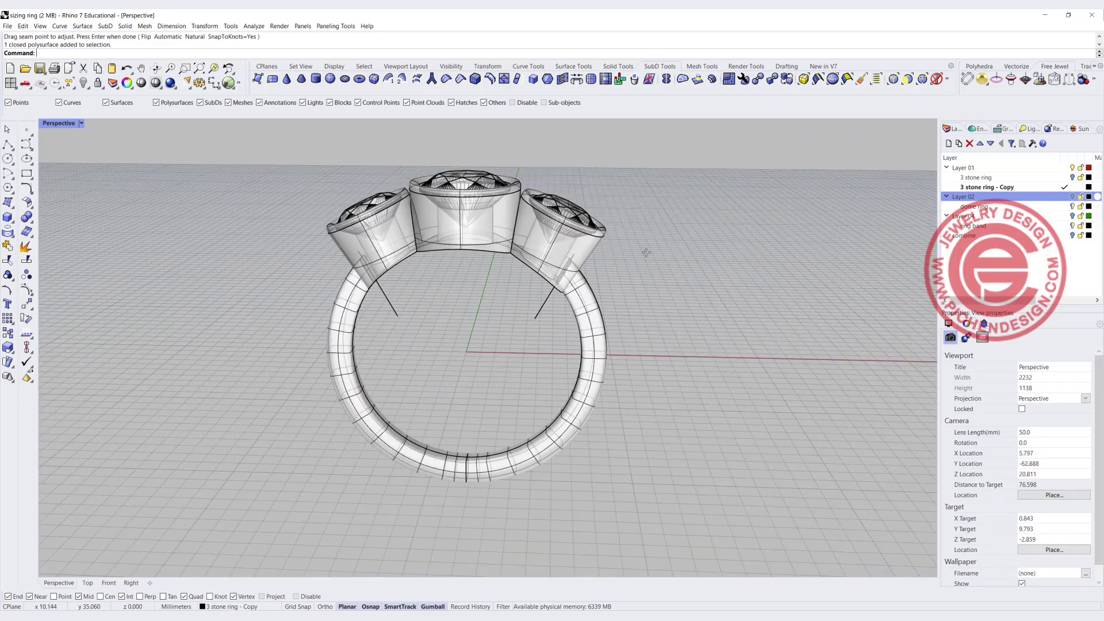
- Boolean Union the three bezel settings with the ring band of the three-stone ring copy
{"action": "left_click", "coordinate": [584, 254]}
{"action": "left_click", "coordinate": [587, 280], "text": "shift"}
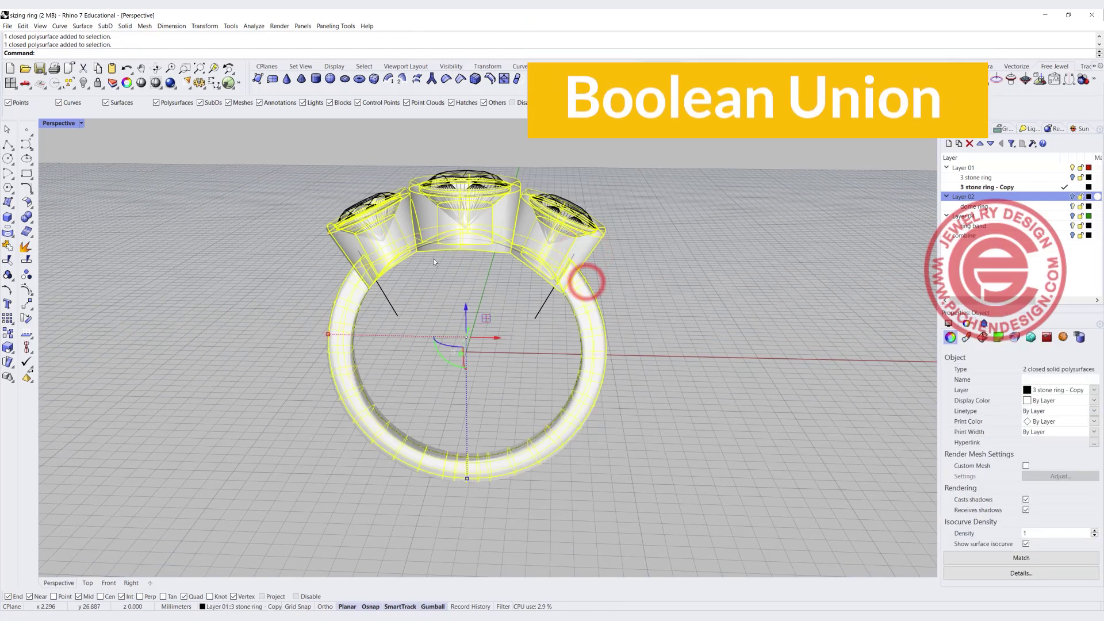
{"action": "left_click", "coordinate": [26, 215]}
{"action": "left_click", "coordinate": [244, 237]}
{"action": "left_click", "coordinate": [424, 295]}
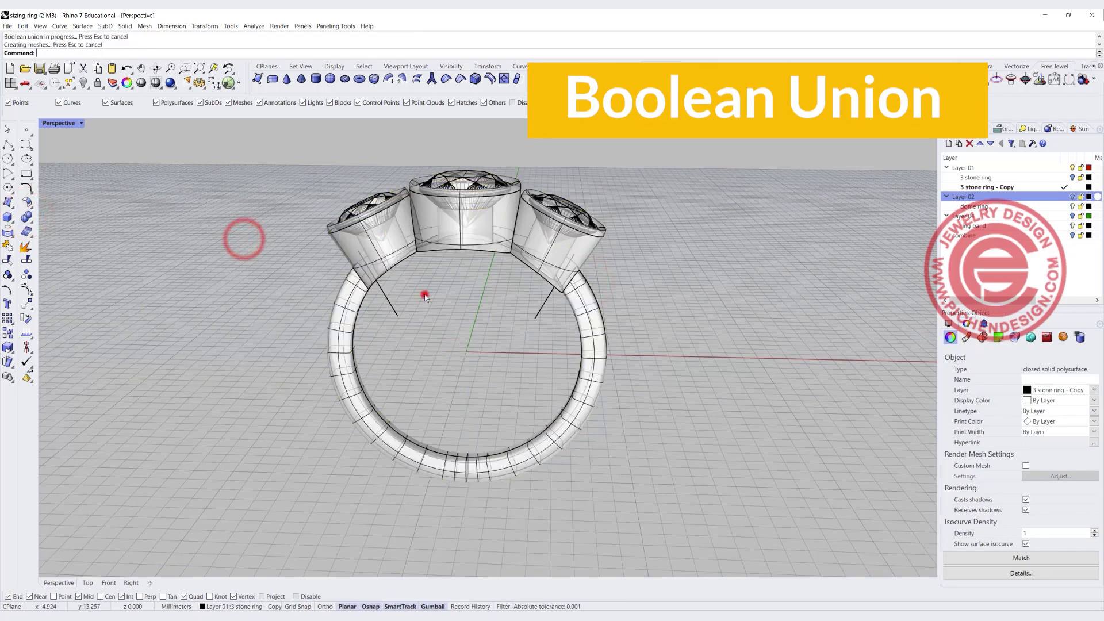
- Scale the united band and settings uniformly with the gumball, first up and then down, leaving the stones unscaled
{"action": "left_click", "coordinate": [351, 307]}
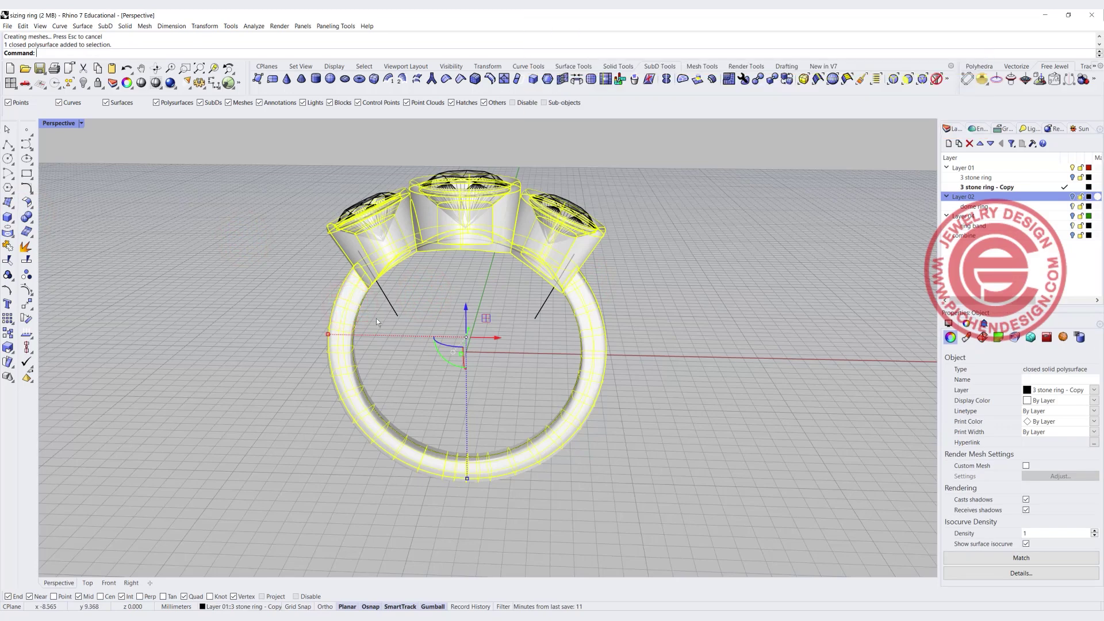
{"action": "mouse_move", "coordinate": [327, 335]}
{"action": "left_mouse_down"}
{"action": "mouse_move", "coordinate": [299, 334]}
{"action": "mouse_move", "coordinate": [315, 335]}
{"action": "left_mouse_up"}
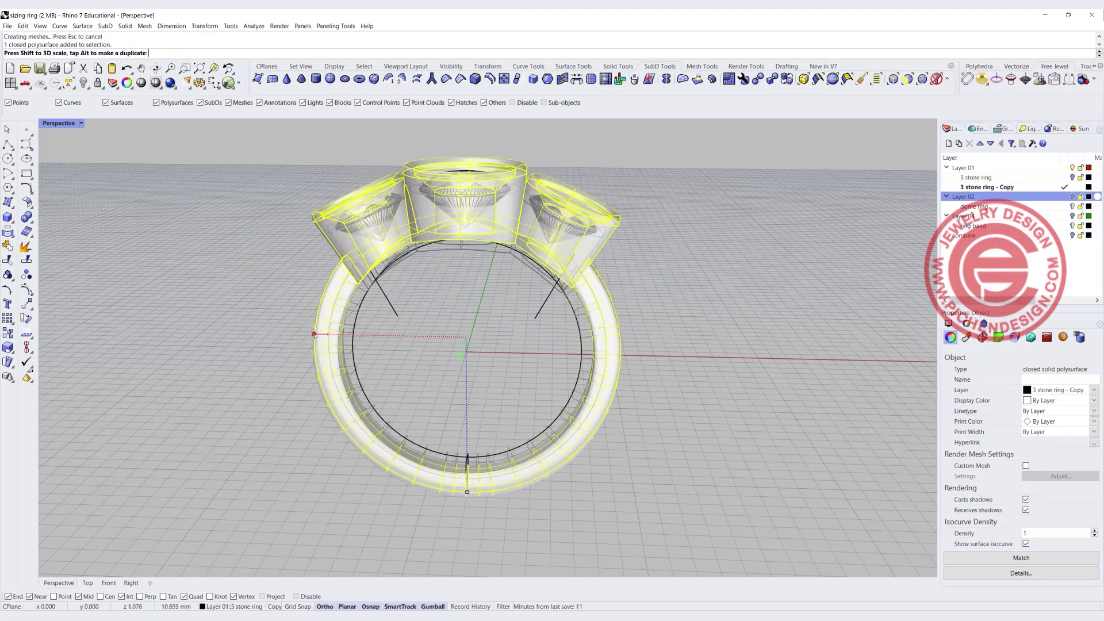
{"action": "right_click_drag", "start_coordinate": [623, 273], "coordinate": [580, 303]}
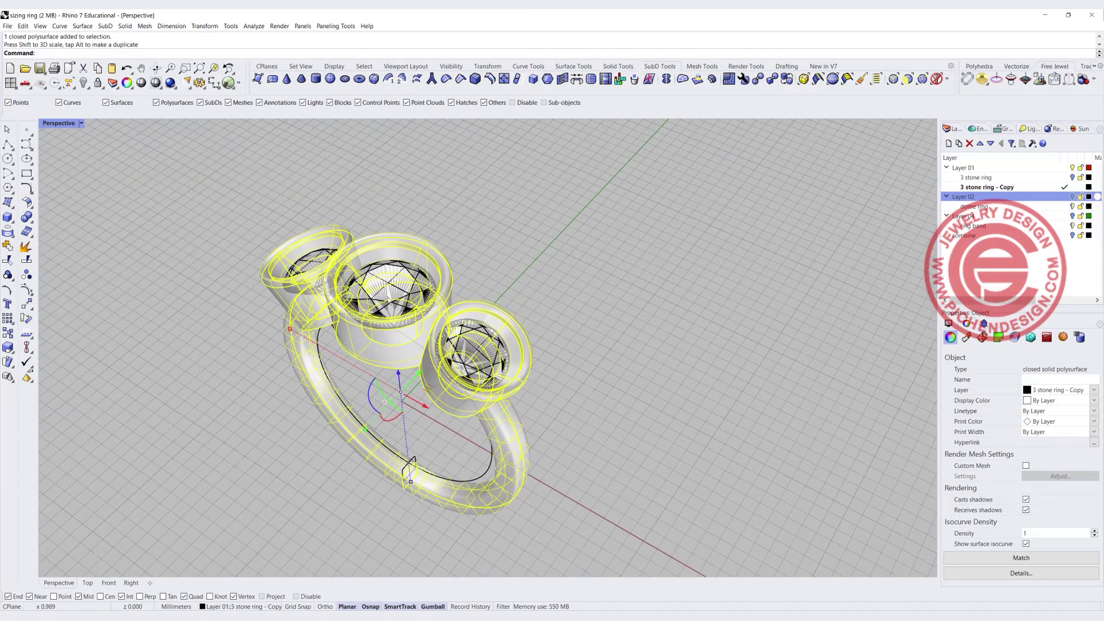
{"action": "right_click_drag", "start_coordinate": [555, 343], "coordinate": [411, 216]}
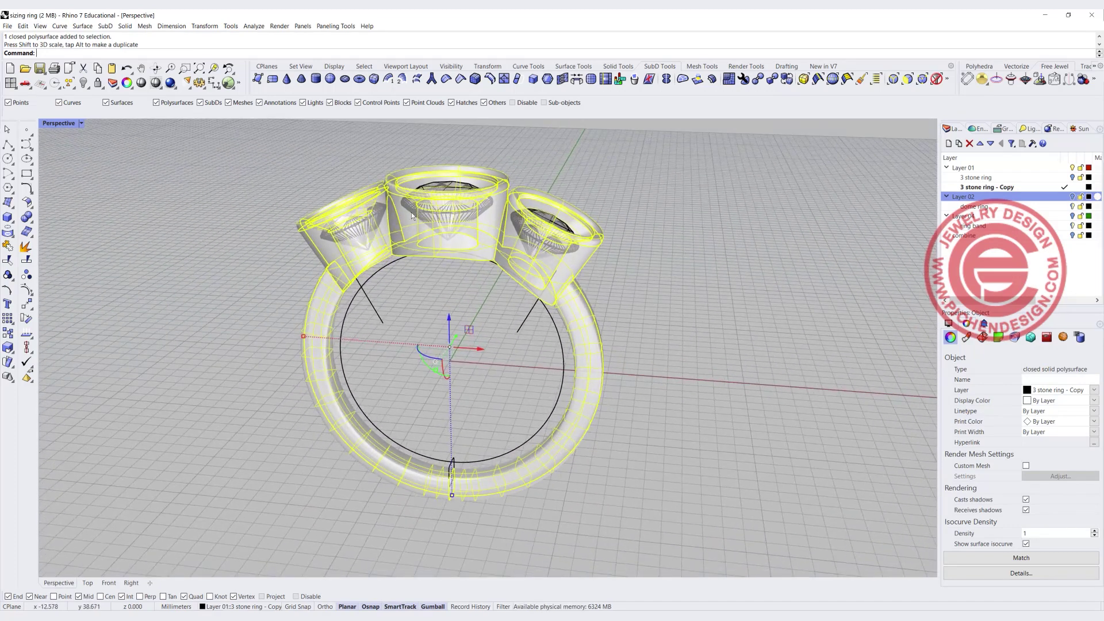
{"action": "left_click_drag", "start_coordinate": [303, 336], "coordinate": [326, 337]}
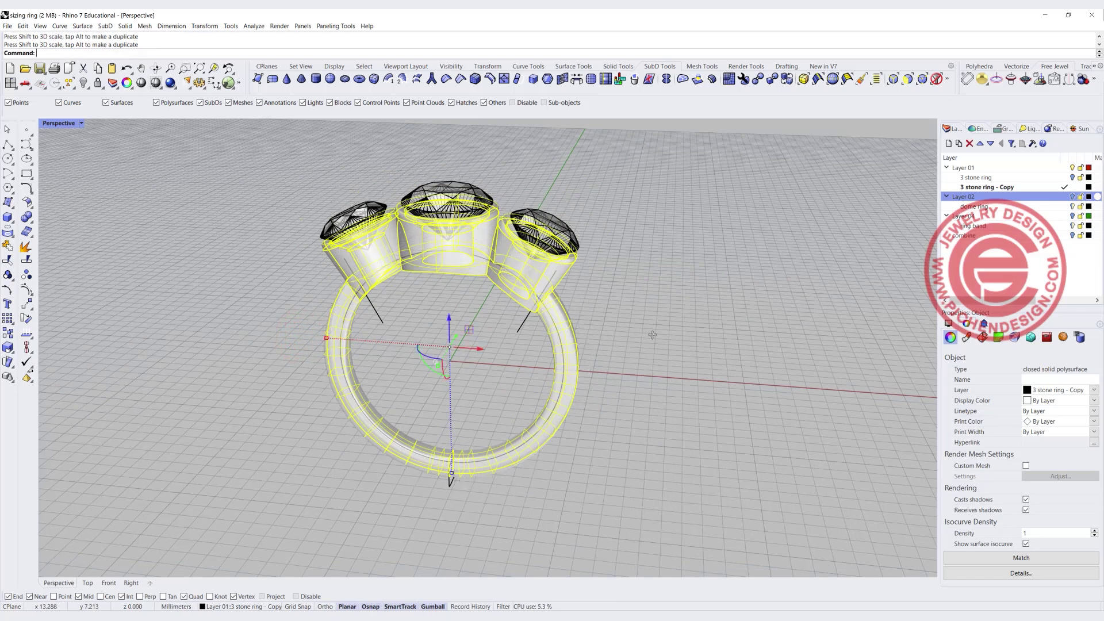
{"action": "left_click", "coordinate": [661, 274]}
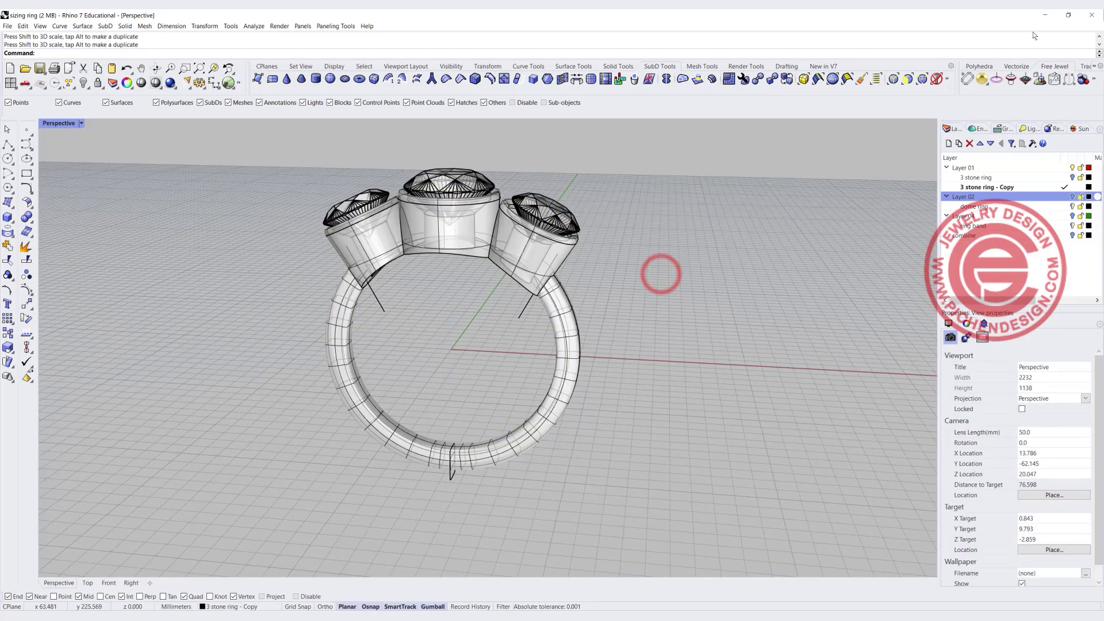
{"action": "left_click", "coordinate": [1006, 33]}
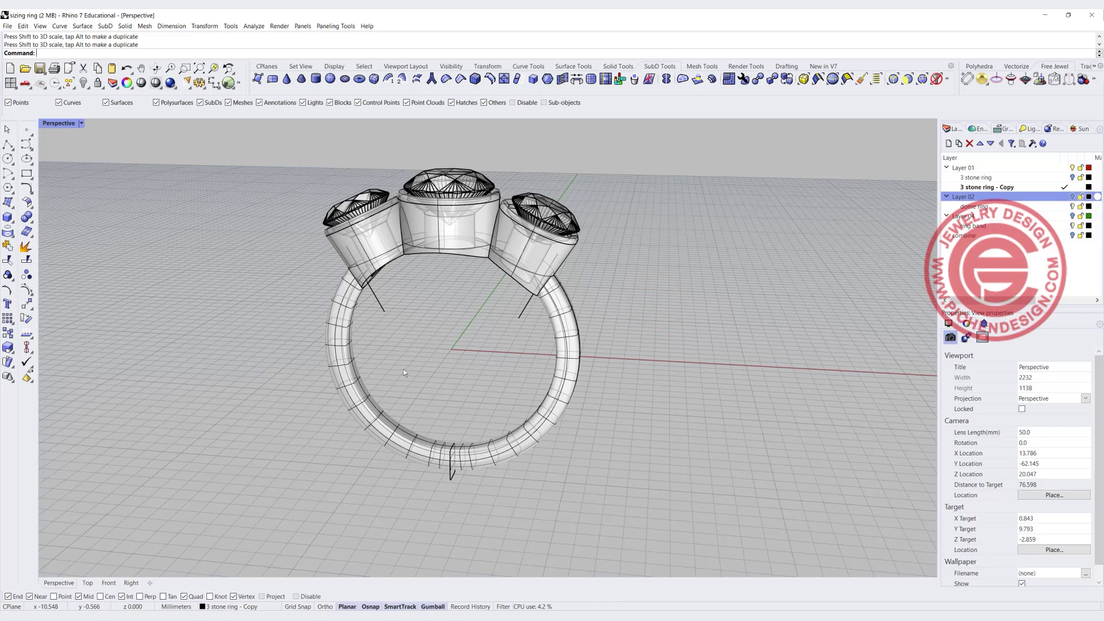
{"action": "left_click", "coordinate": [575, 329]}
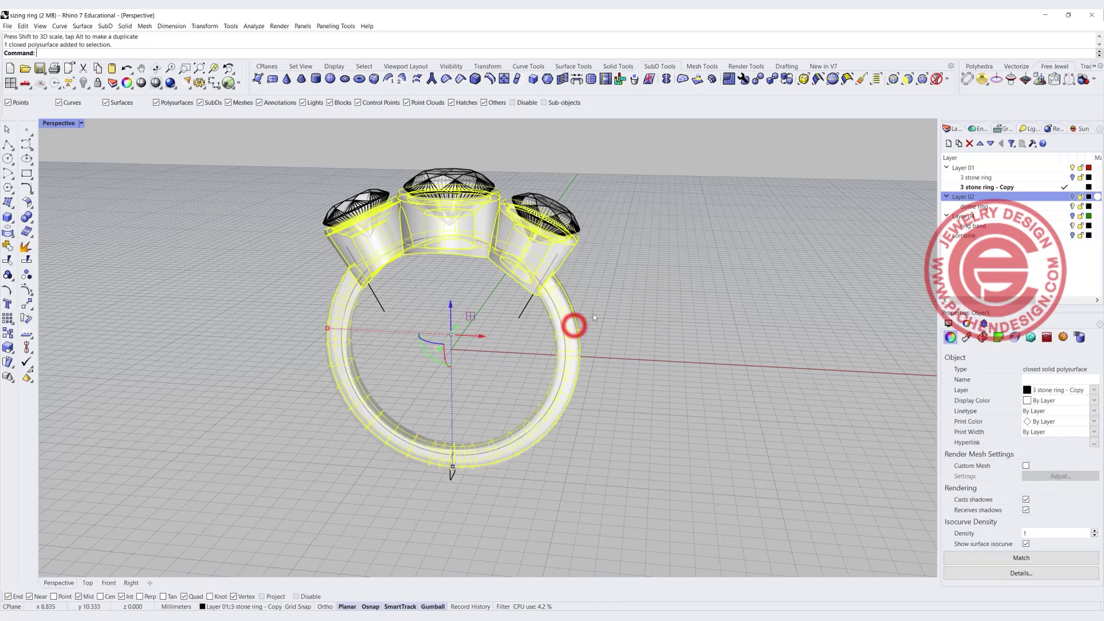
{"action": "left_click", "coordinate": [632, 255]}
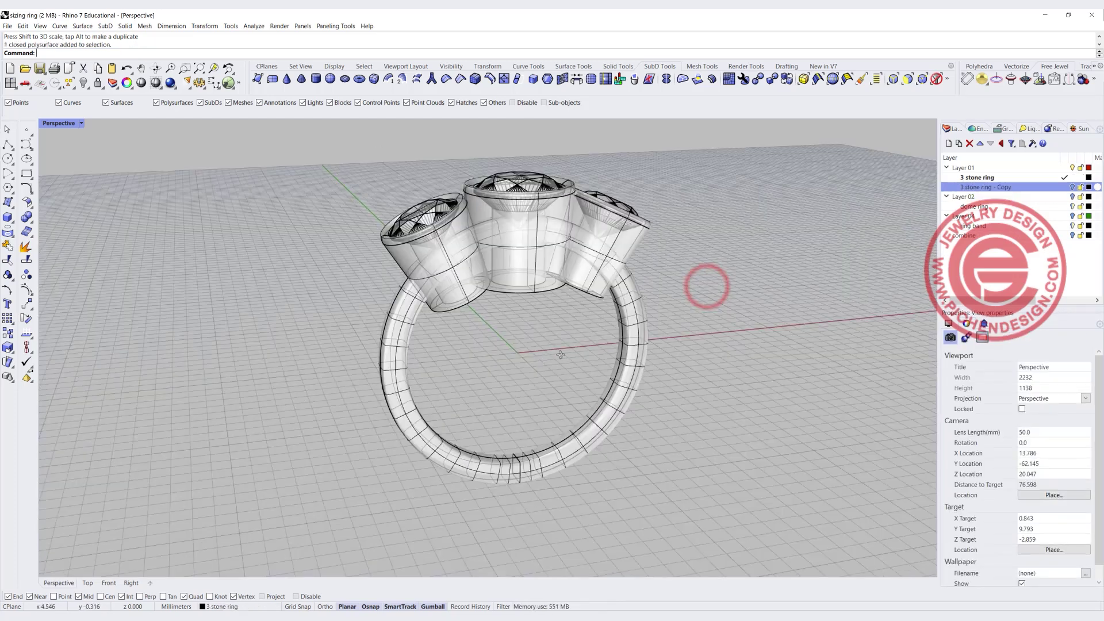
- Duplicate the complete ring on the "3 stone ring" layer in the negative X direction, beside the original
{"action": "right_click_drag", "start_coordinate": [561, 353], "coordinate": [522, 348]}
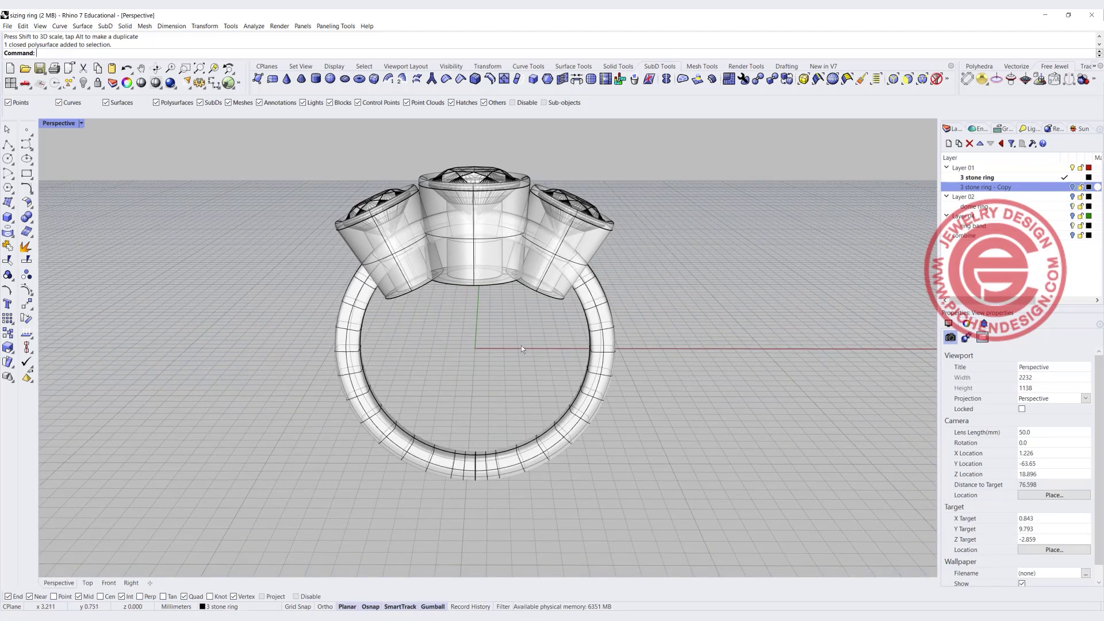
{"action": "scroll", "coordinate": [518, 343], "scroll_direction": "down", "scroll_amount": 2}
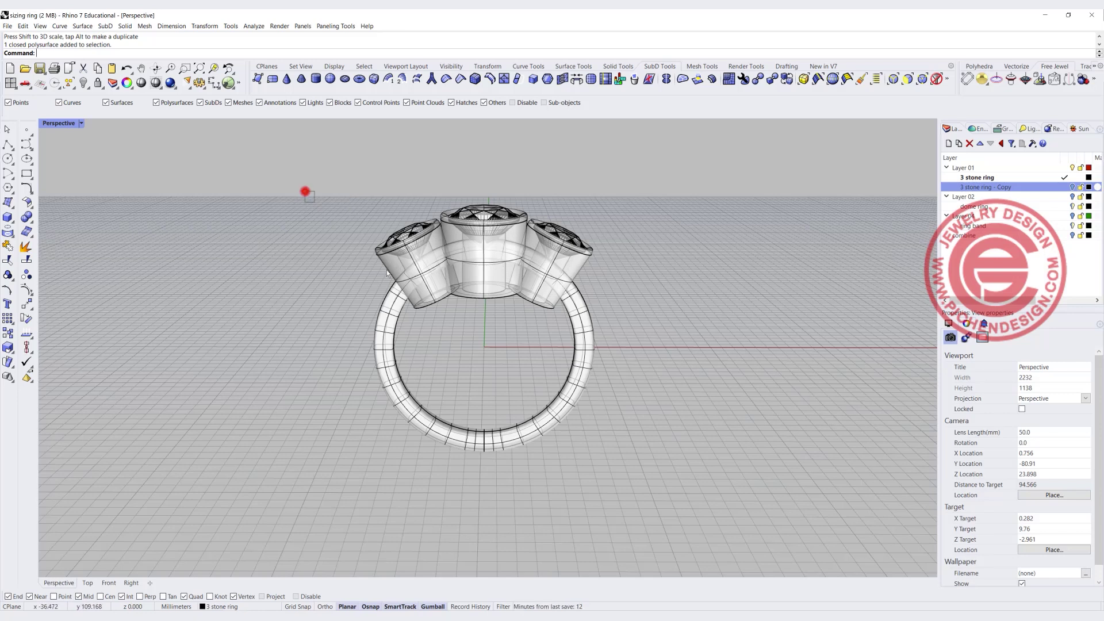
{"action": "left_click_drag", "start_coordinate": [304, 192], "coordinate": [601, 457]}
{"action": "left_click_drag", "start_coordinate": [515, 333], "coordinate": [222, 333]}
{"action": "left_click", "coordinate": [298, 295]}
{"action": "scroll", "coordinate": [322, 295], "scroll_direction": "down", "scroll_amount": 4}
{"action": "right_click_drag", "start_coordinate": [361, 300], "coordinate": [385, 292], "text": "shift"}
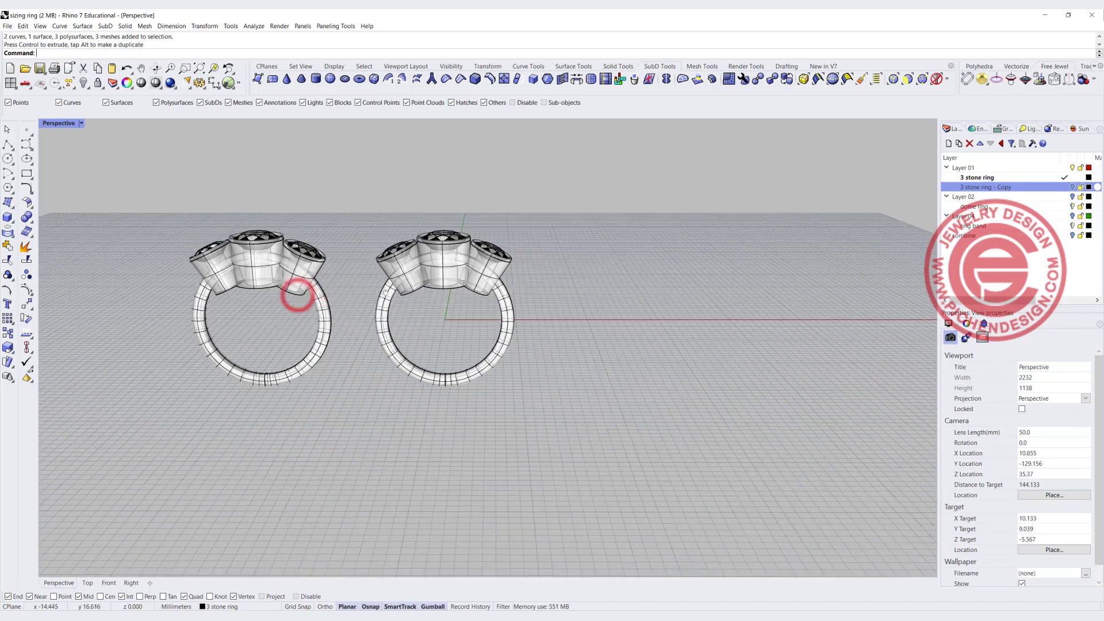
{"action": "right_click_drag", "start_coordinate": [298, 295], "coordinate": [313, 295]}
- Hide the original three-stone ring at the origin, keeping only the duplicate in view
{"action": "left_click_drag", "start_coordinate": [364, 192], "coordinate": [543, 405]}
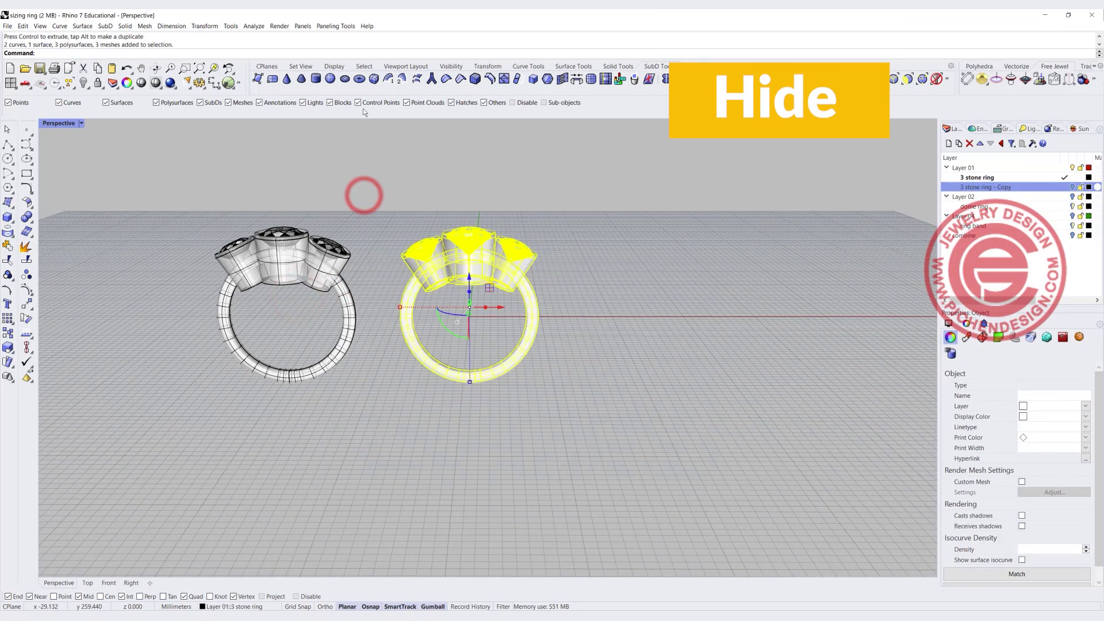
{"action": "left_click", "coordinate": [84, 84]}
{"action": "right_click_drag", "start_coordinate": [315, 326], "coordinate": [368, 329]}
{"action": "scroll", "coordinate": [371, 330], "scroll_direction": "up", "scroll_amount": 5}
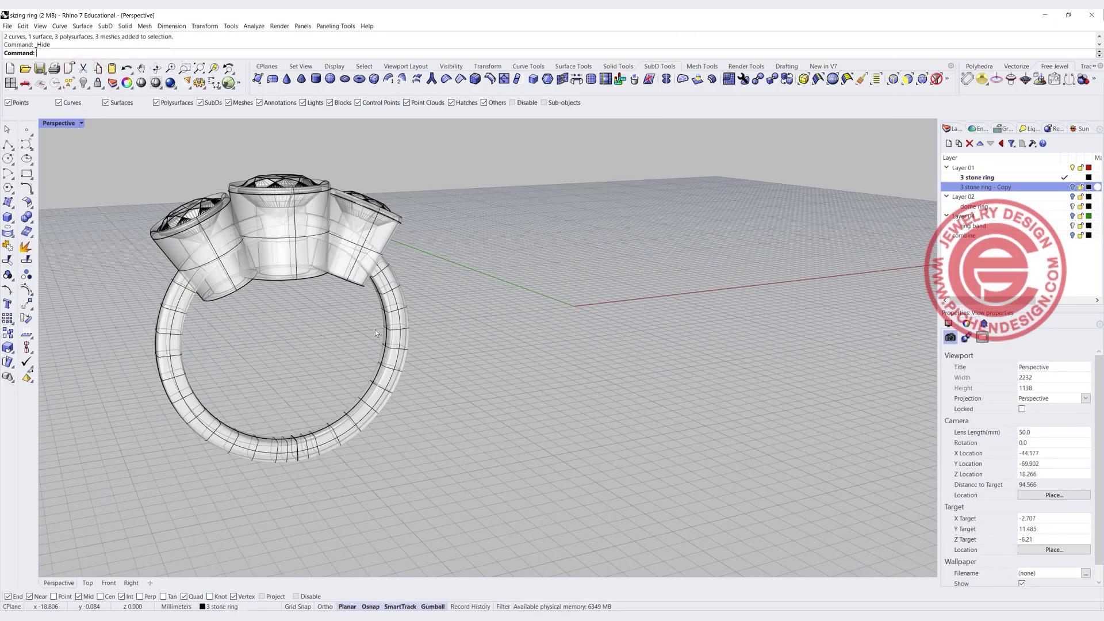
{"action": "right_click_drag", "start_coordinate": [364, 292], "coordinate": [318, 293]}
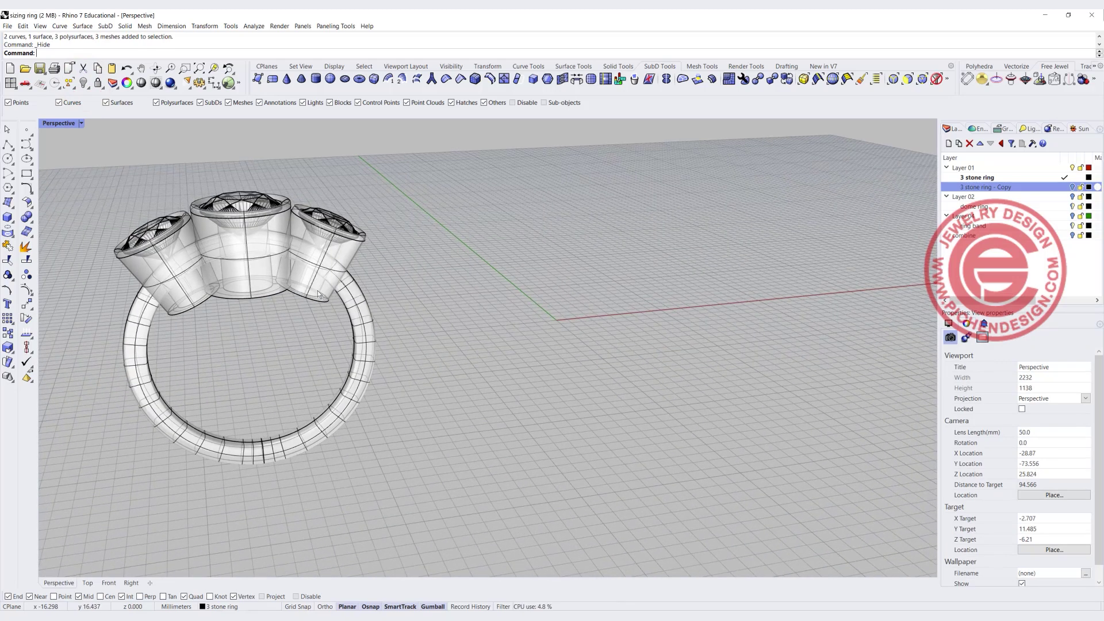
- Draw a slanted cutting line with Polyline in the Front view across the junction of the band and the right-hand setting
{"action": "double_click", "coordinate": [63, 123]}
{"action": "double_click", "coordinate": [54, 354]}
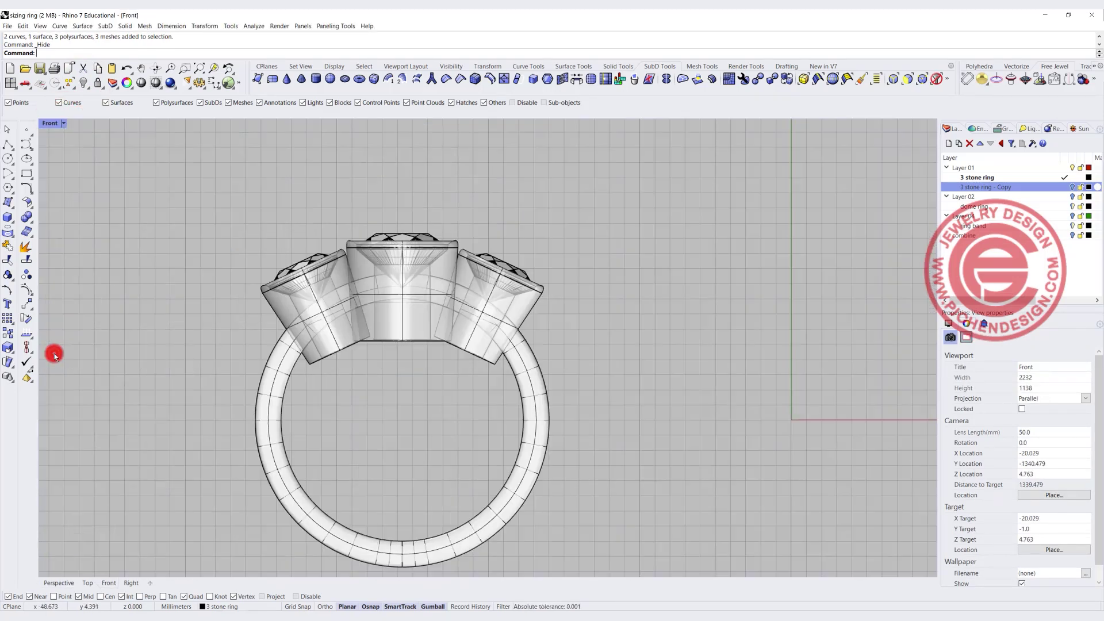
{"action": "right_click_drag", "start_coordinate": [54, 354], "coordinate": [58, 311]}
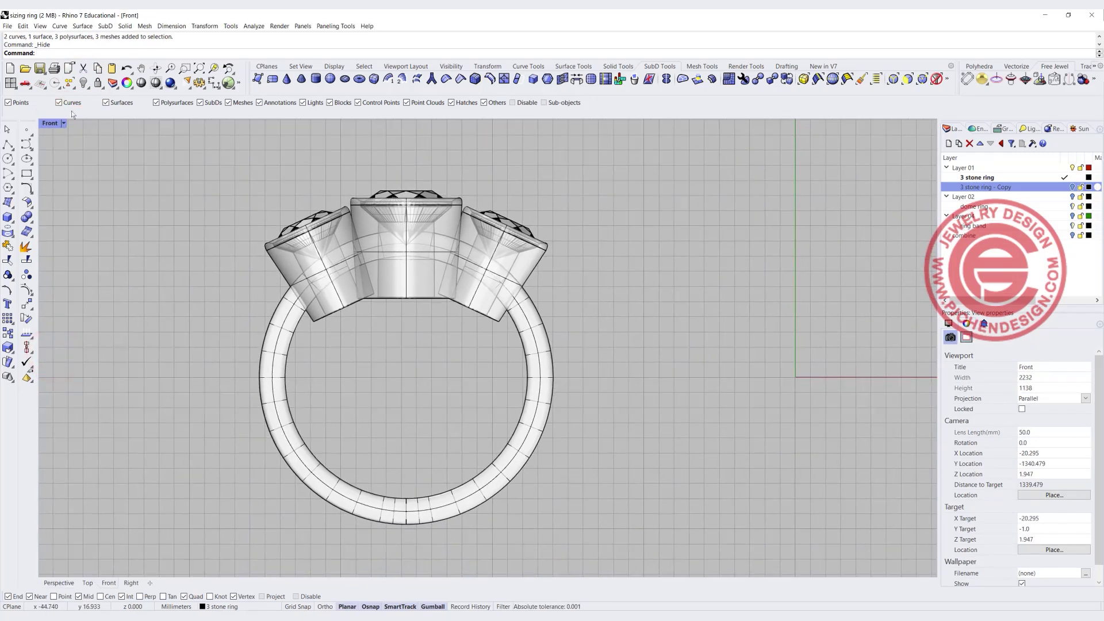
{"action": "left_click", "coordinate": [8, 146]}
{"action": "scroll", "coordinate": [506, 362], "scroll_direction": "up", "scroll_amount": 4}
{"action": "left_click", "coordinate": [536, 181]}
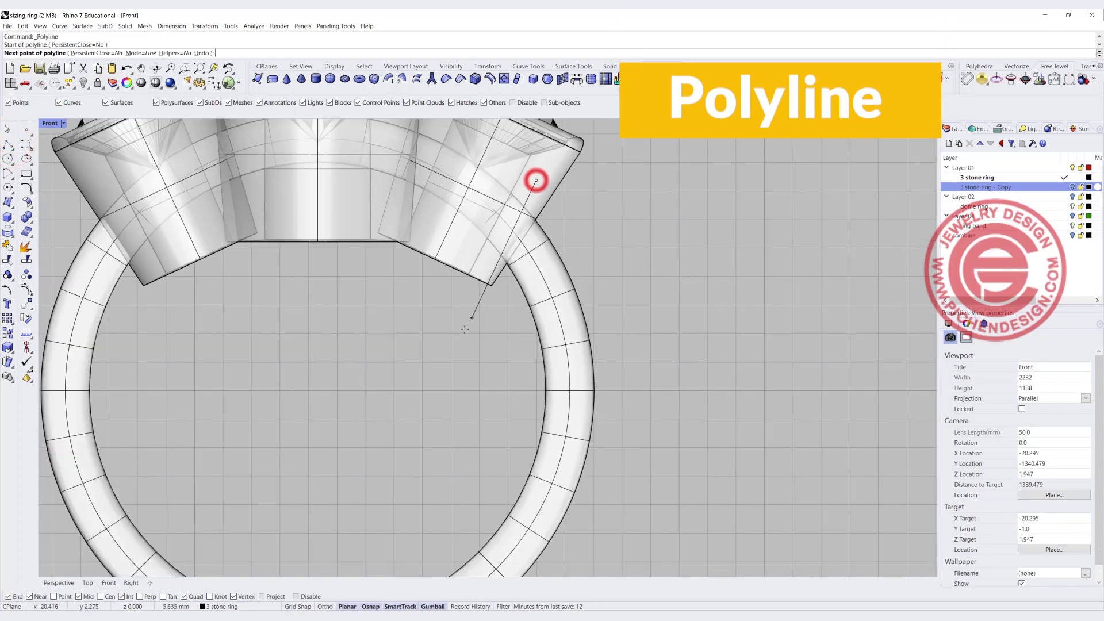
{"action": "left_click", "coordinate": [447, 333]}
{"action": "right_click", "coordinate": [465, 312]}
{"action": "right_click_drag", "start_coordinate": [450, 311], "coordinate": [554, 320]}
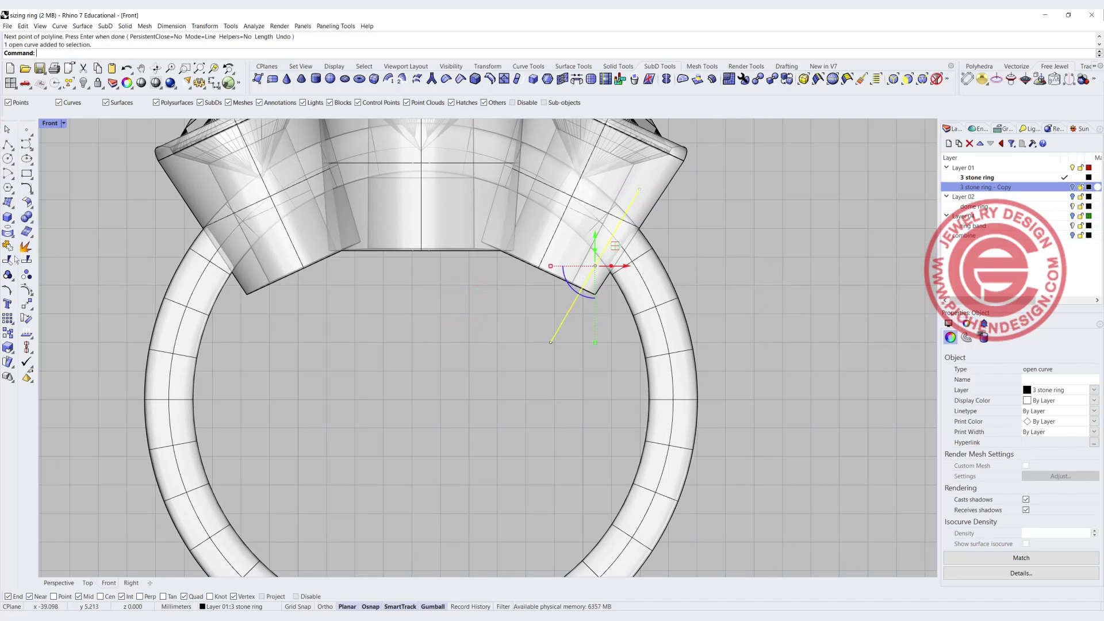
- Mirror the slanted line about the ring's vertical centerline and select both lines
{"action": "left_click", "coordinate": [27, 305]}
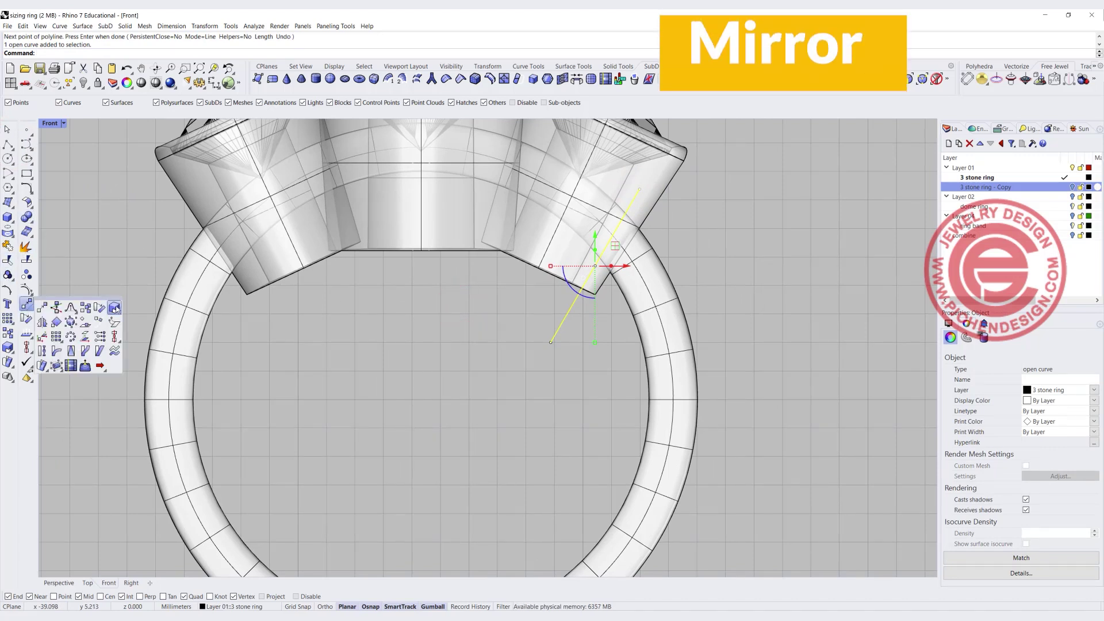
{"action": "left_click", "coordinate": [422, 249]}
{"action": "left_click", "coordinate": [414, 355]}
{"action": "left_click", "coordinate": [279, 322]}
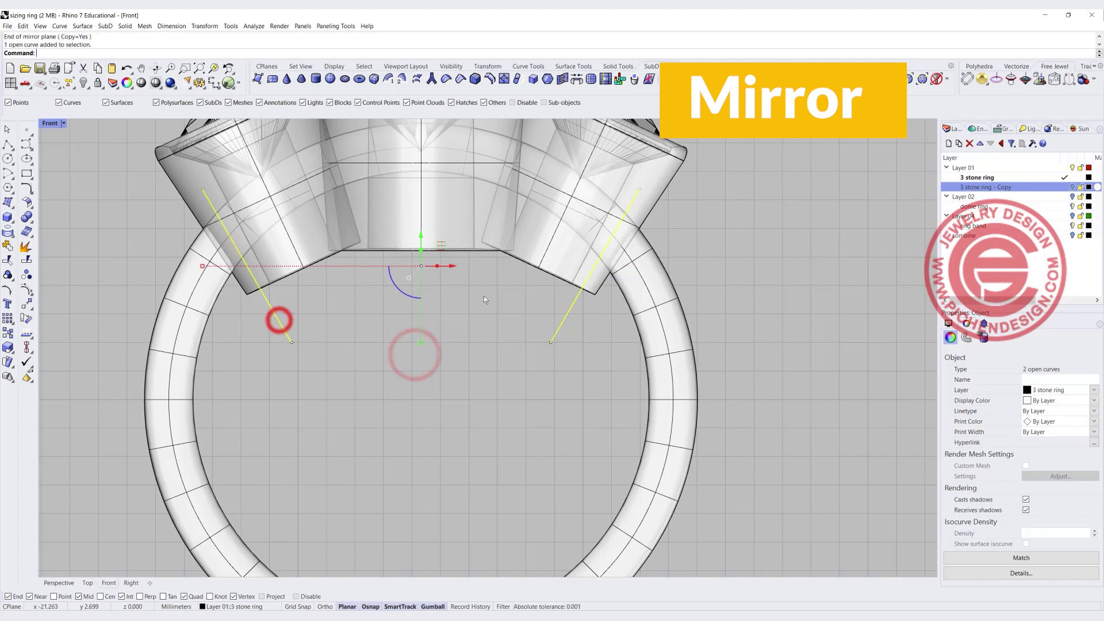
- Trim away the band's upper portion between the two slanted cutting lines
{"action": "left_click", "coordinate": [8, 247]}
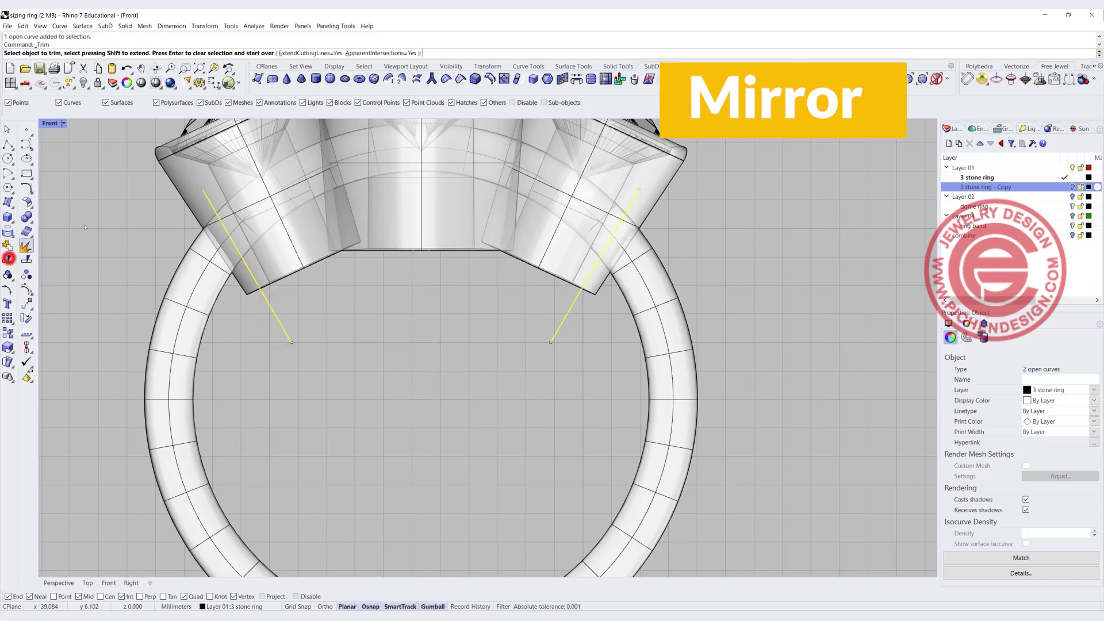
{"action": "left_click", "coordinate": [354, 132]}
{"action": "scroll", "coordinate": [354, 235], "scroll_direction": "down", "scroll_amount": 8}
{"action": "key", "text": "Return"}
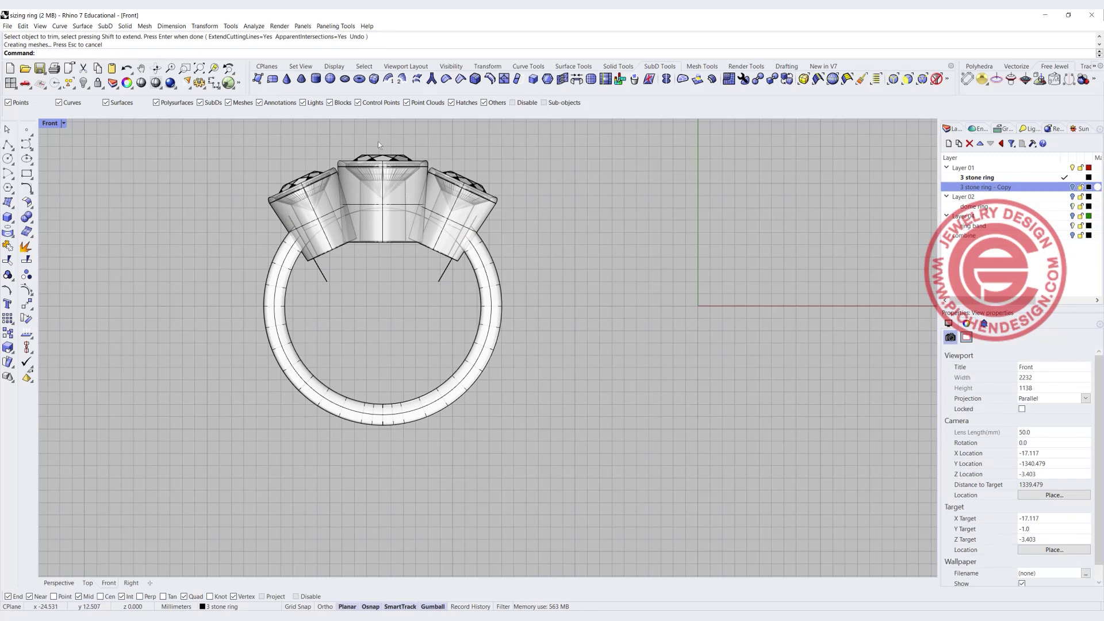
- Join the two trimmed band surfaces and cap the open ends to make a closed solid
{"action": "left_click", "coordinate": [475, 359]}
{"action": "left_click", "coordinate": [350, 408]}
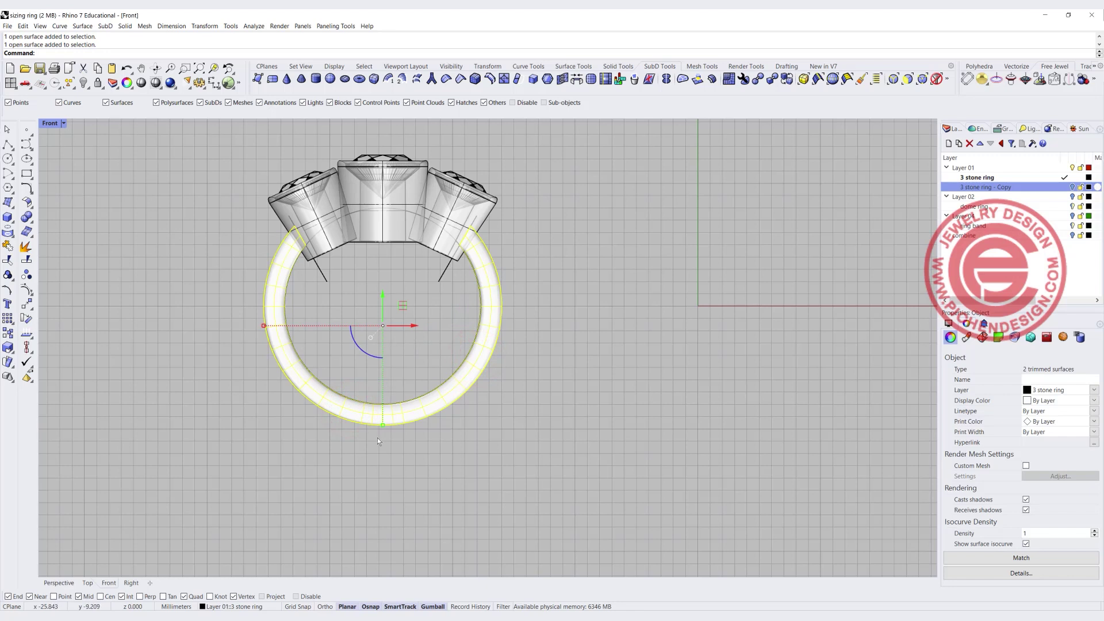
{"action": "left_click", "coordinate": [7, 247]}
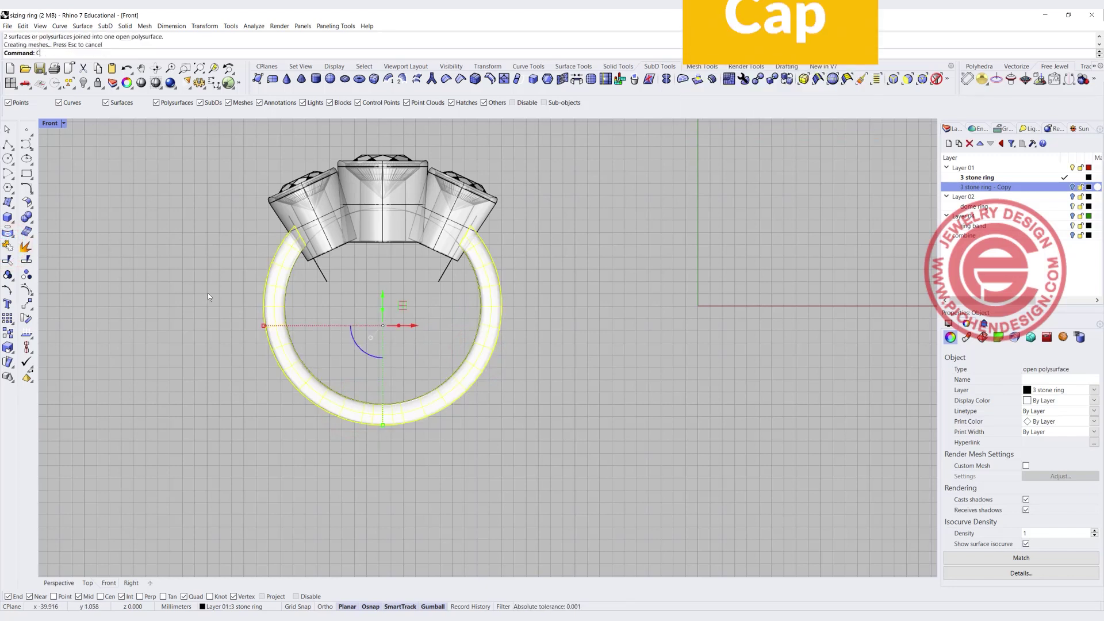
{"action": "type", "text": "cap"}
{"action": "key", "text": "Return"}
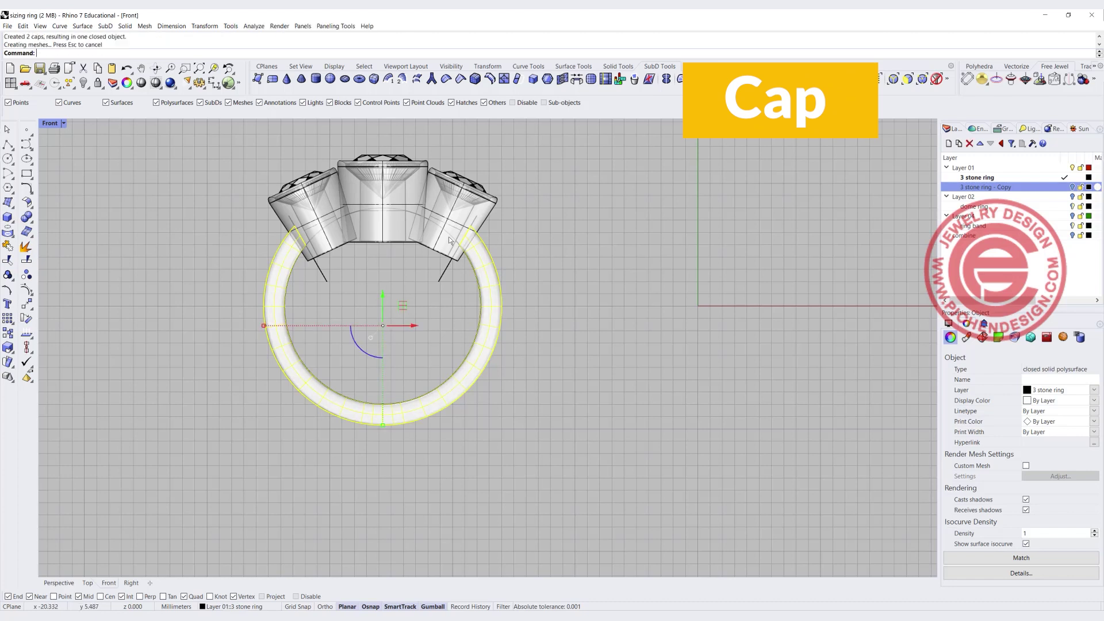
- Extrude the inner finger circle straight into a solid cylinder and shift it so it passes through both sides of the settings
{"action": "left_click", "coordinate": [450, 231]}
{"action": "double_click", "coordinate": [50, 123]}
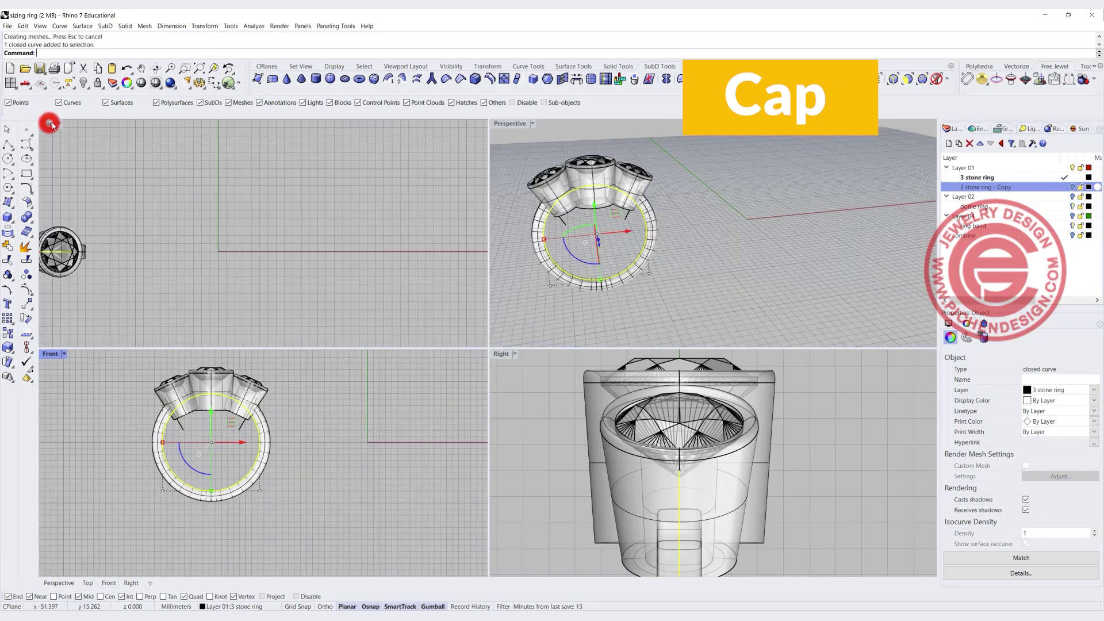
{"action": "left_click", "coordinate": [52, 125]}
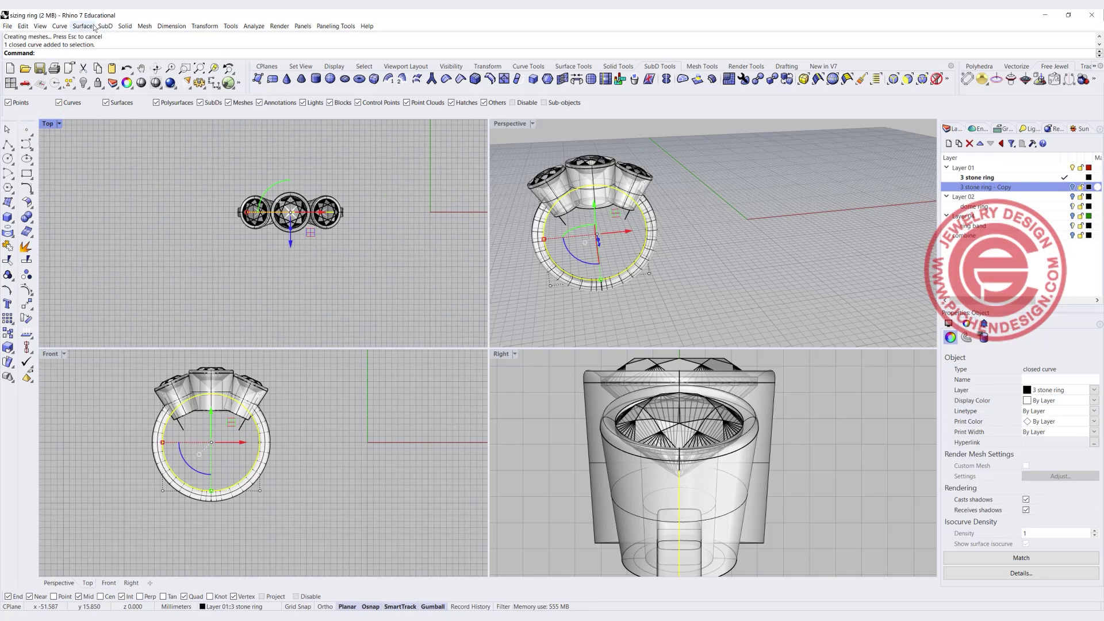
{"action": "left_click", "coordinate": [125, 27]}
{"action": "mouse_move", "coordinate": [171, 182]}
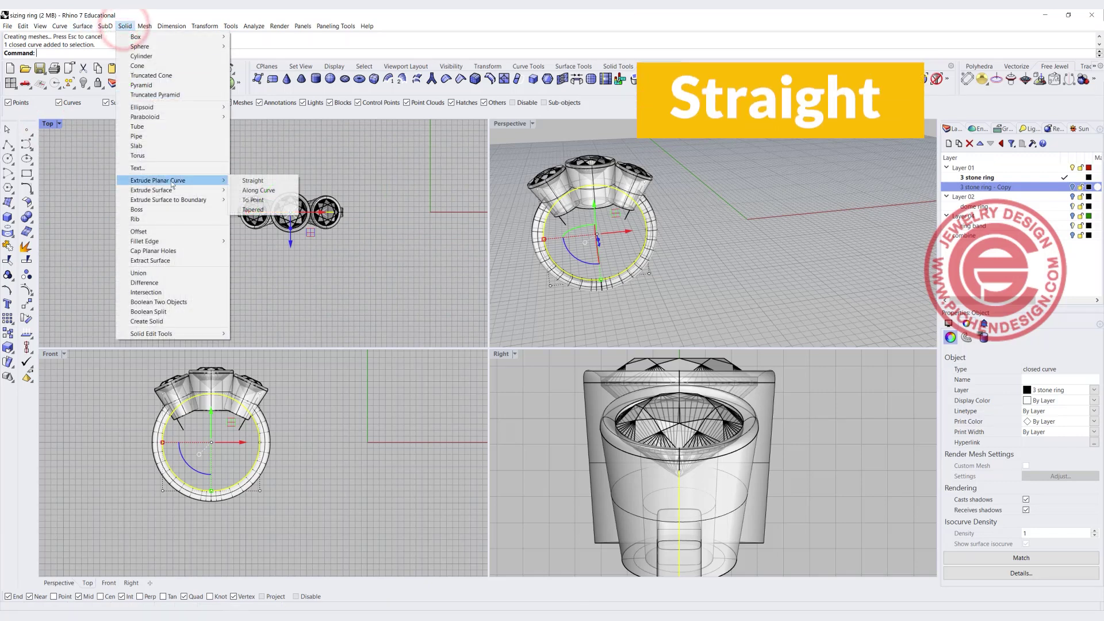
{"action": "left_click", "coordinate": [247, 182]}
{"action": "left_click", "coordinate": [315, 140]}
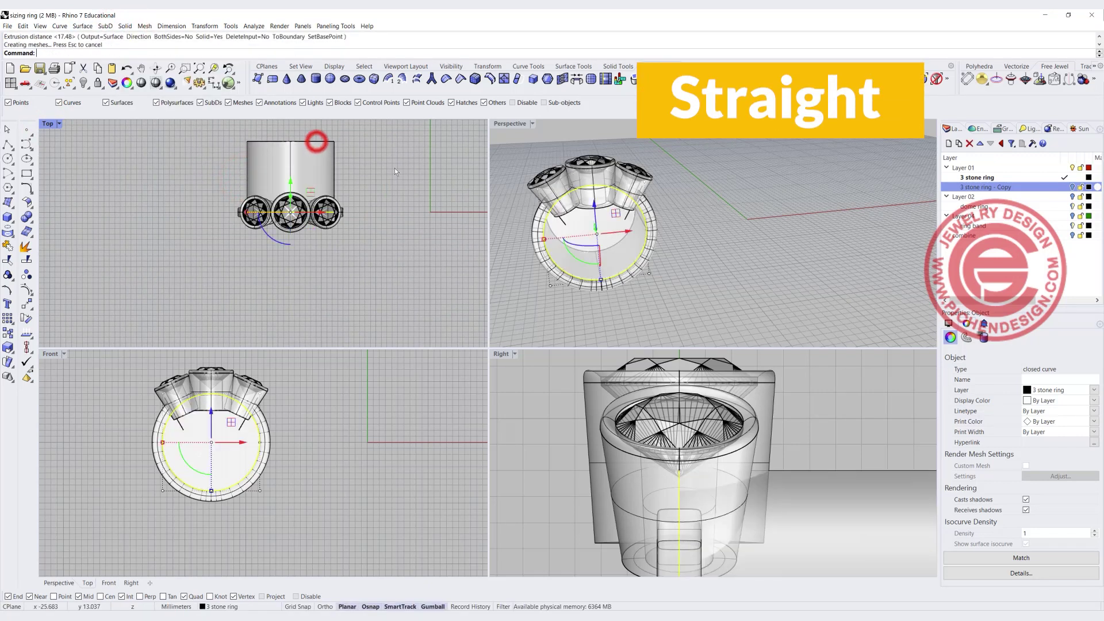
{"action": "left_click_drag", "start_coordinate": [290, 143], "coordinate": [291, 173]}
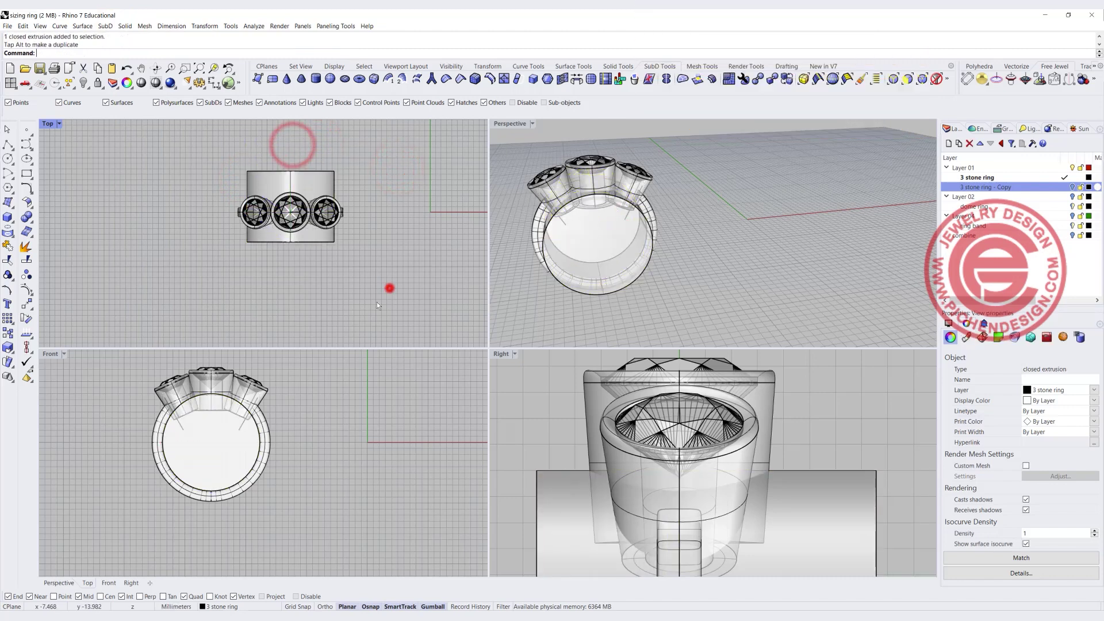
{"action": "left_click", "coordinate": [388, 288]}
- Combine the three stone settings into one solid with Boolean Union
{"action": "scroll", "coordinate": [274, 420], "scroll_direction": "up", "scroll_amount": 4}
{"action": "left_click", "coordinate": [263, 377]}
{"action": "right_click_drag", "start_coordinate": [265, 382], "coordinate": [362, 414]}
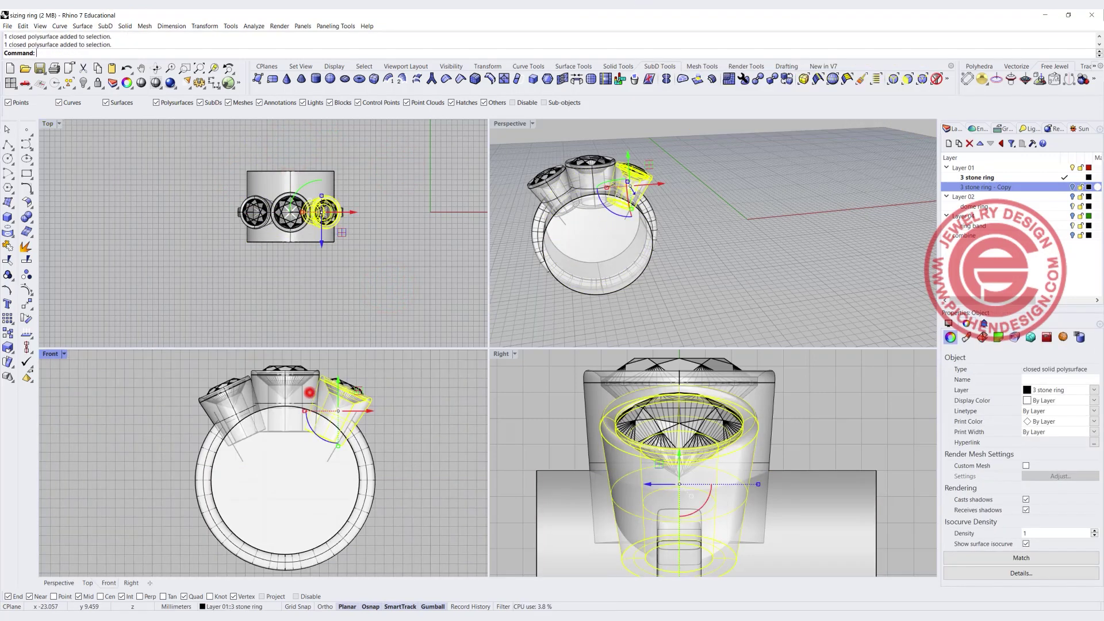
{"action": "left_click", "coordinate": [310, 392], "text": "shift"}
{"action": "left_click", "coordinate": [247, 403], "text": "shift"}
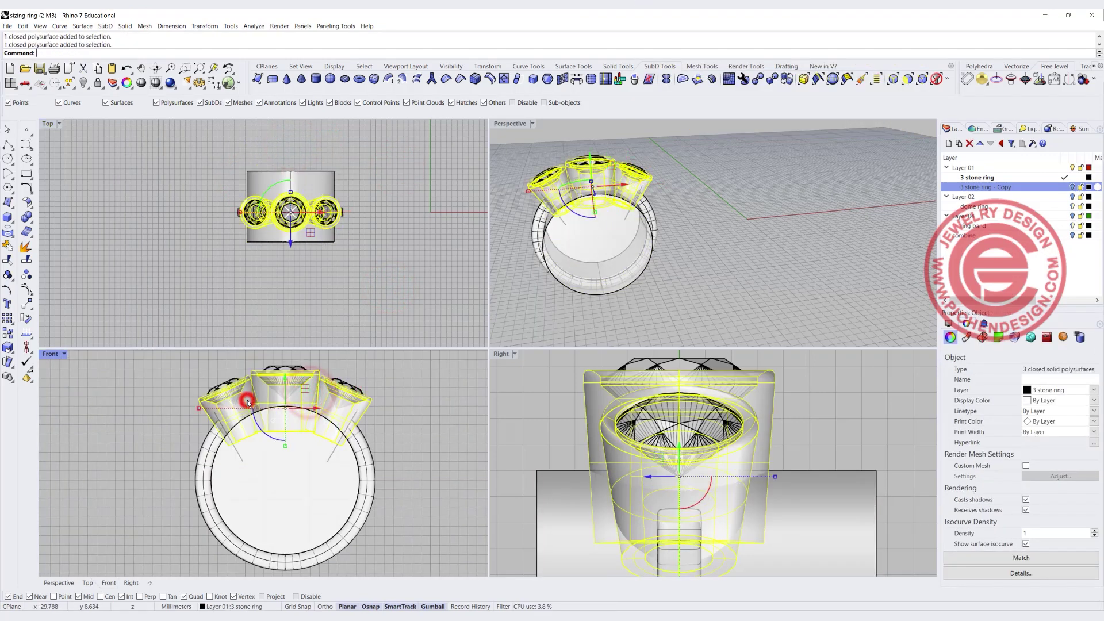
{"action": "left_click", "coordinate": [27, 219]}
- Subtract the finger-hole cylinder from the united settings with Boolean Difference and inspect the cut underside
{"action": "left_click", "coordinate": [30, 222]}
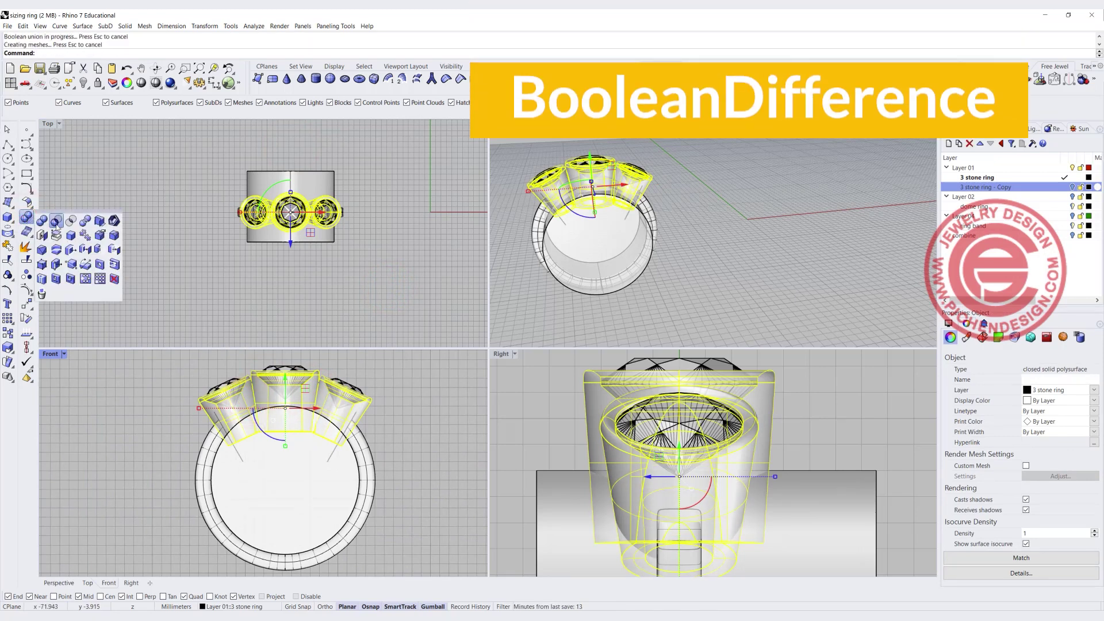
{"action": "left_click", "coordinate": [56, 224]}
{"action": "left_click", "coordinate": [276, 480]}
{"action": "key", "text": "Return"}
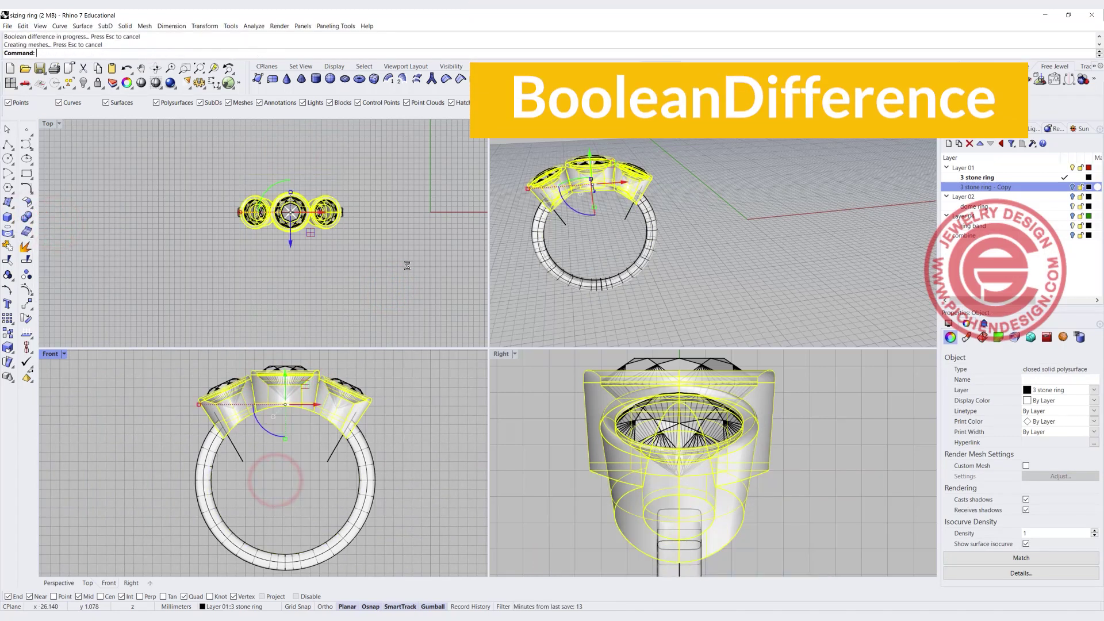
{"action": "left_click", "coordinate": [408, 265]}
{"action": "scroll", "coordinate": [547, 204], "scroll_direction": "down", "scroll_amount": 6}
{"action": "scroll", "coordinate": [529, 201], "scroll_direction": "up", "scroll_amount": 10}
{"action": "scroll", "coordinate": [678, 211], "scroll_direction": "down", "scroll_amount": 3}
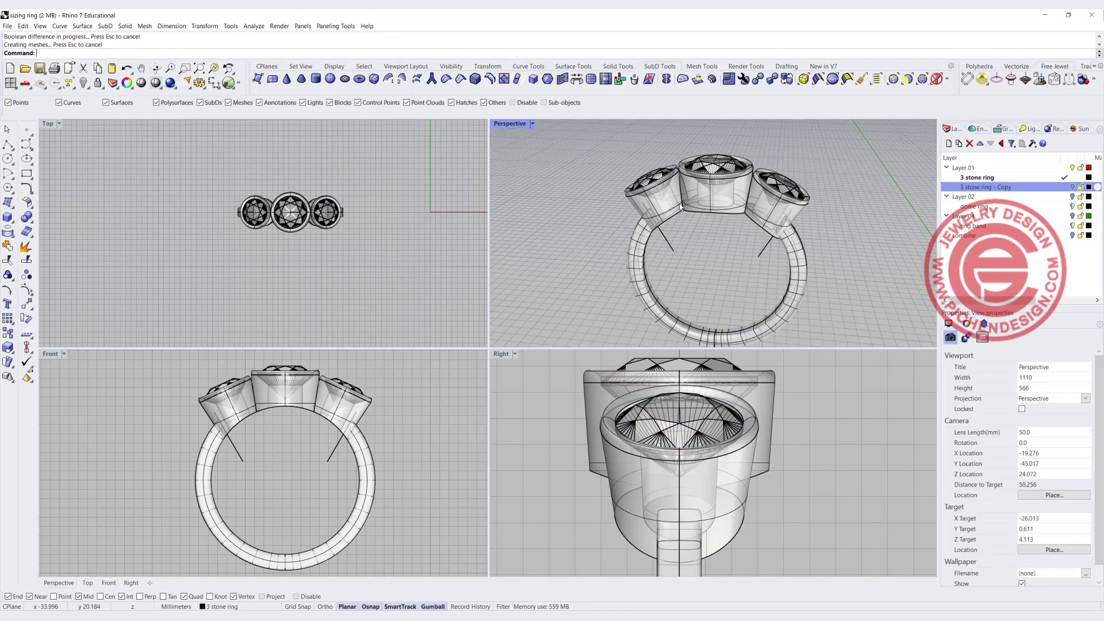
{"action": "right_click_drag", "start_coordinate": [678, 212], "coordinate": [709, 249]}
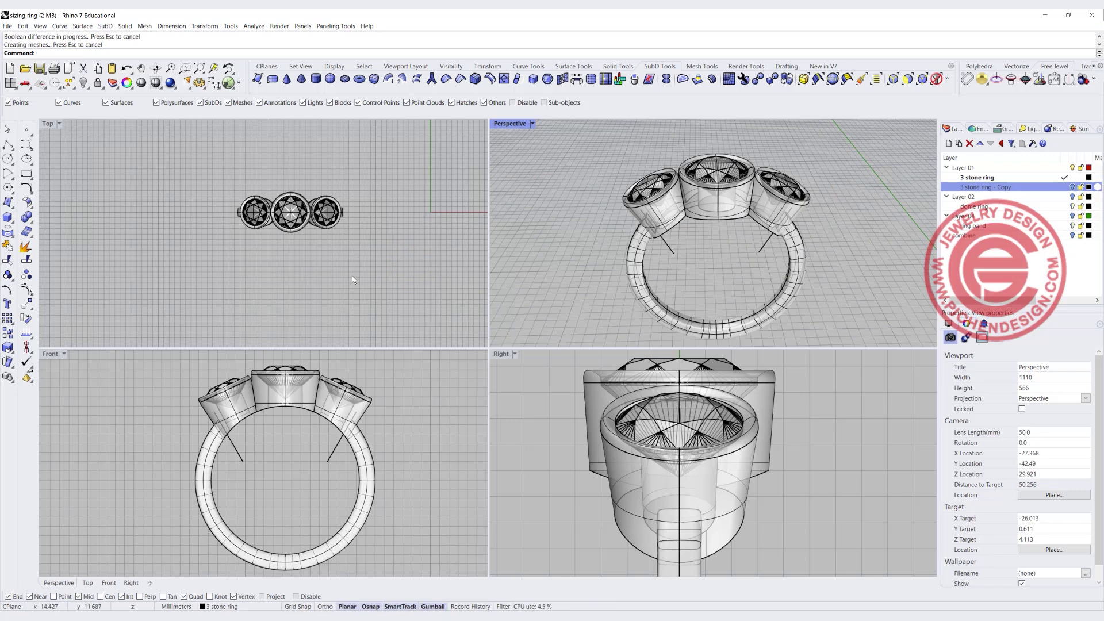
- Undo the last Boolean Difference and delete the capped band and the finger-hole cylinder
{"action": "key", "text": "ctrl+z"}
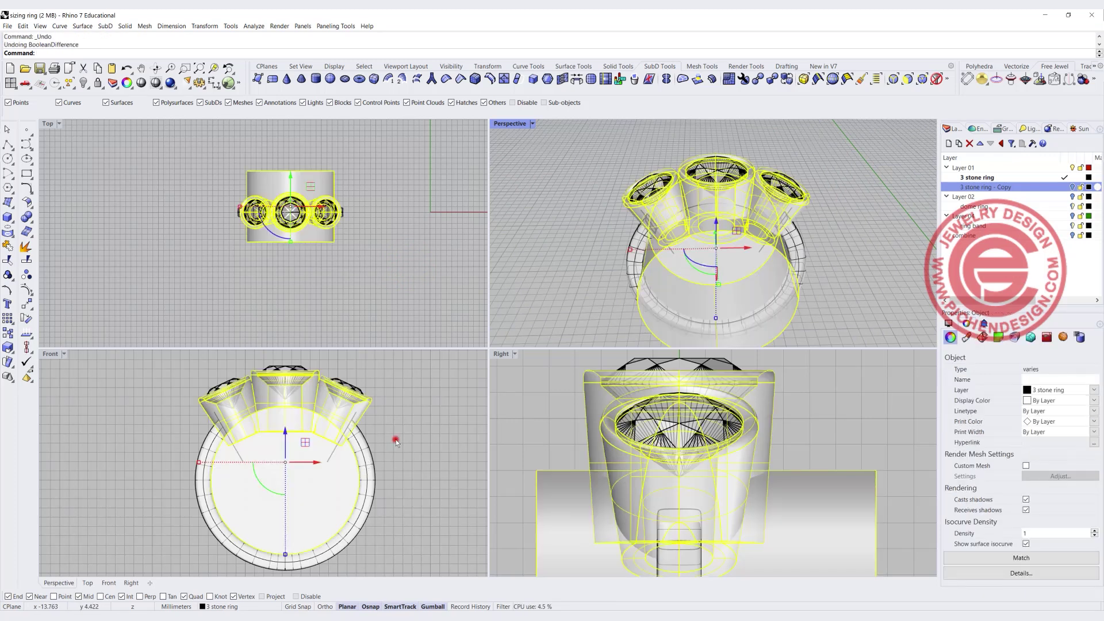
{"action": "left_click", "coordinate": [395, 442]}
{"action": "left_click", "coordinate": [366, 450]}
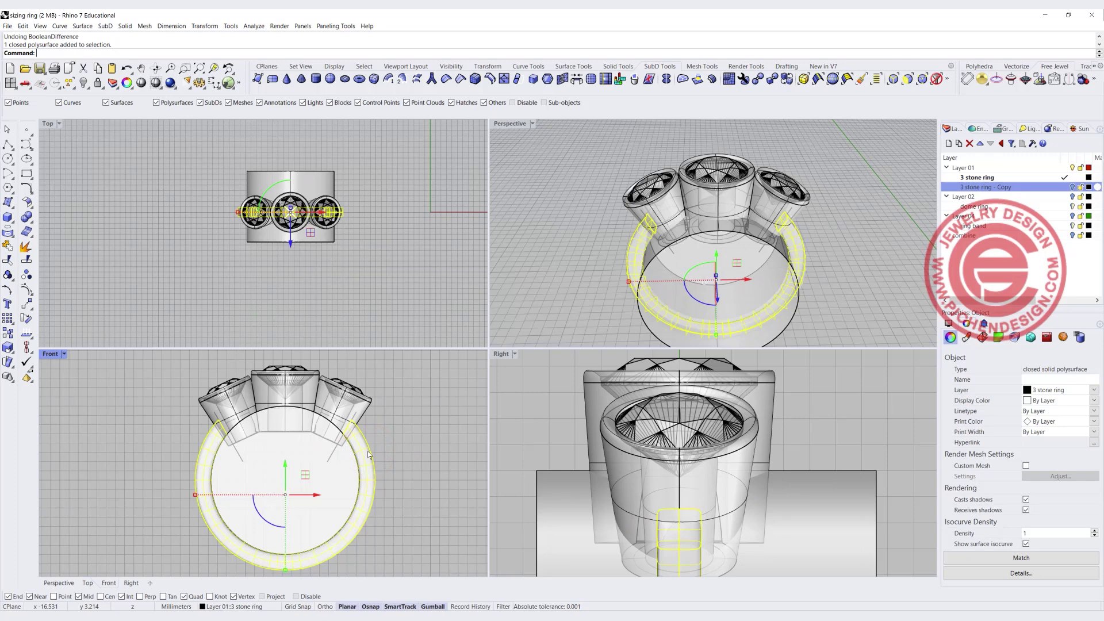
{"action": "key", "text": "Delete"}
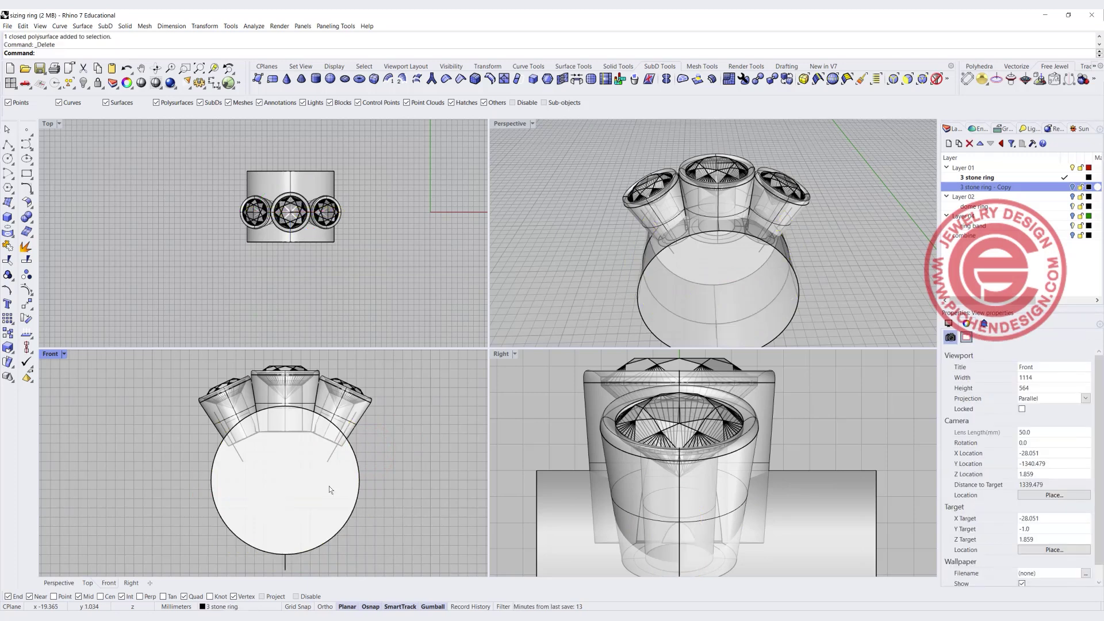
{"action": "left_click", "coordinate": [308, 480]}
{"action": "key", "text": "Delete"}
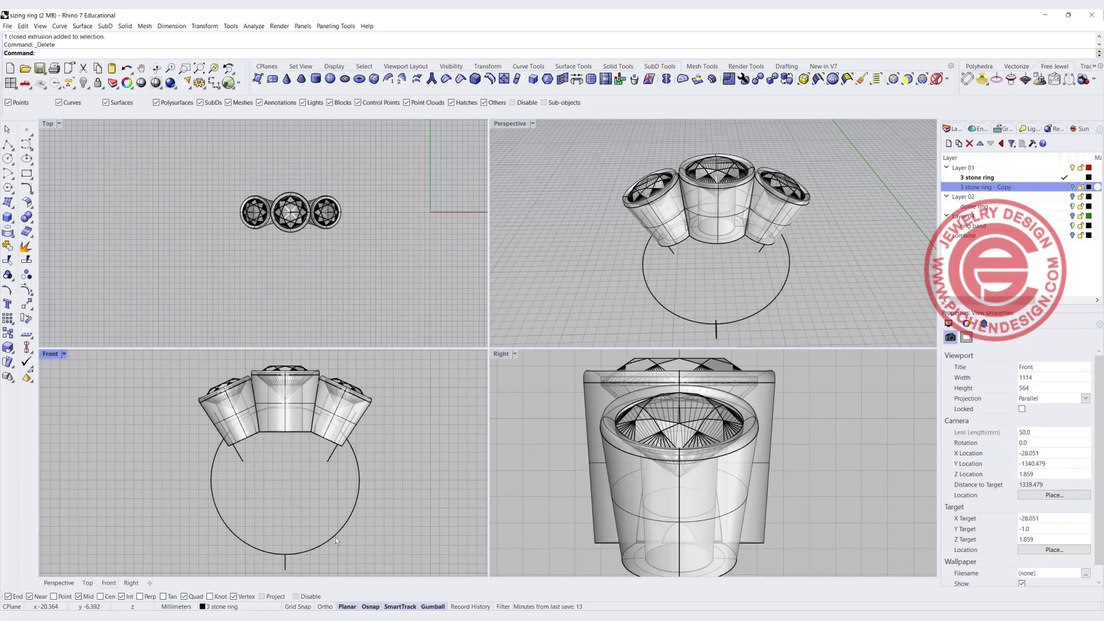
- Scale the inner finger circle up slightly and uniformly about its center in the Front view
{"action": "left_click", "coordinate": [348, 518]}
{"action": "right_click_drag", "start_coordinate": [220, 490], "coordinate": [219, 446]}
{"action": "double_click", "coordinate": [52, 355]}
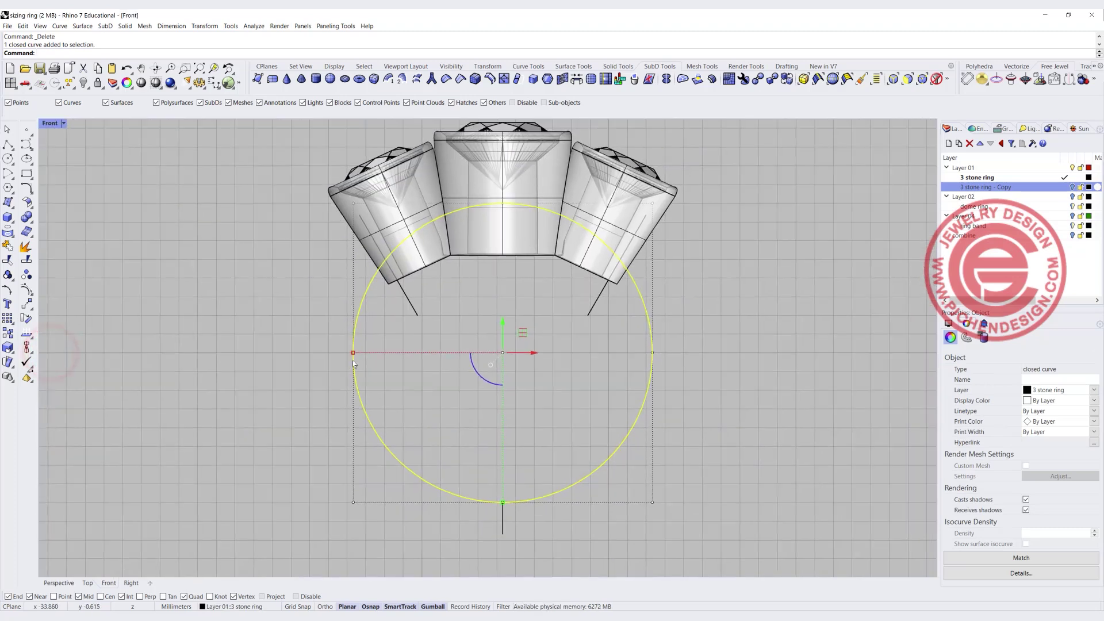
{"action": "left_click_drag", "start_coordinate": [353, 353], "coordinate": [349, 352]}
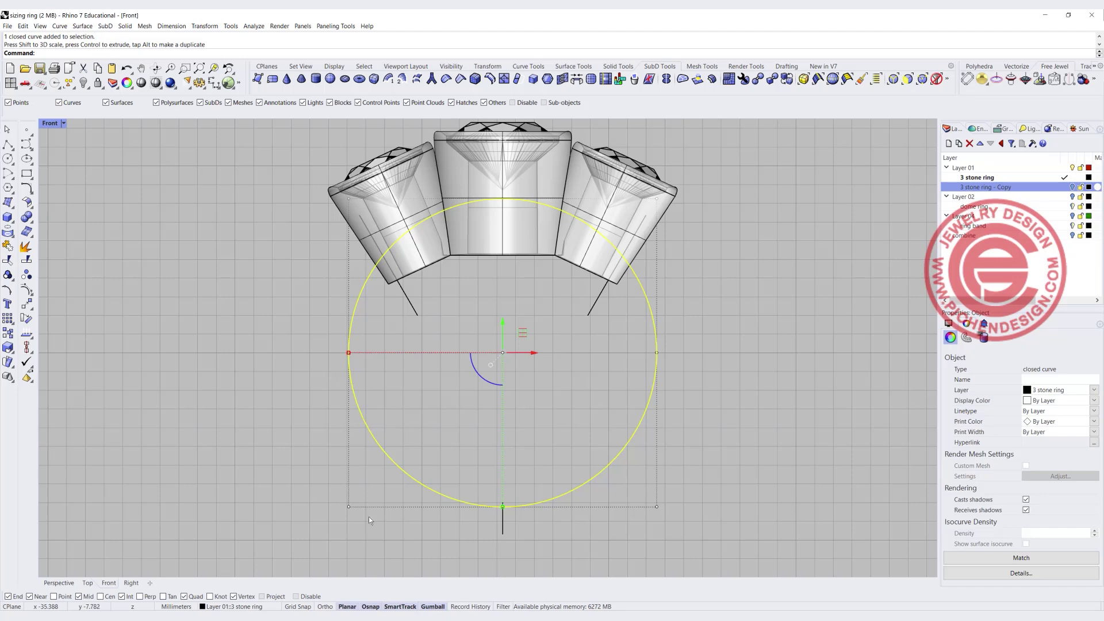
- Move the band's profile curve by its upper edge midpoint onto the lowest point of the enlarged finger circle
{"action": "left_click", "coordinate": [472, 447]}
{"action": "left_click_drag", "start_coordinate": [463, 461], "coordinate": [541, 546]}
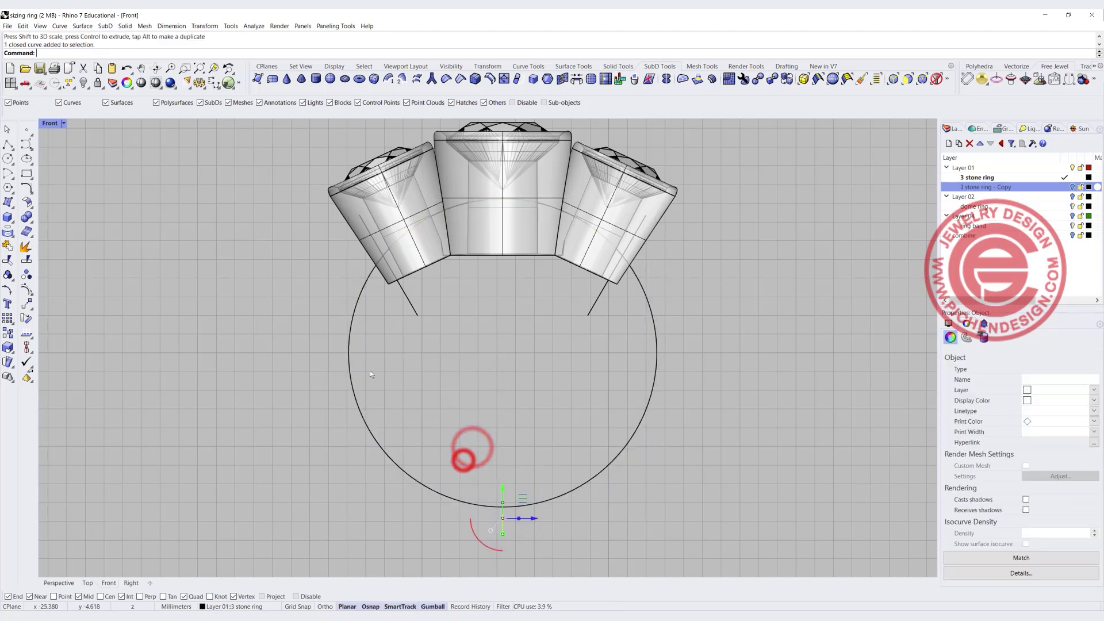
{"action": "double_click", "coordinate": [47, 122]}
{"action": "right_click_drag", "start_coordinate": [650, 253], "coordinate": [703, 216]}
{"action": "scroll", "coordinate": [667, 311], "scroll_direction": "up", "scroll_amount": 5}
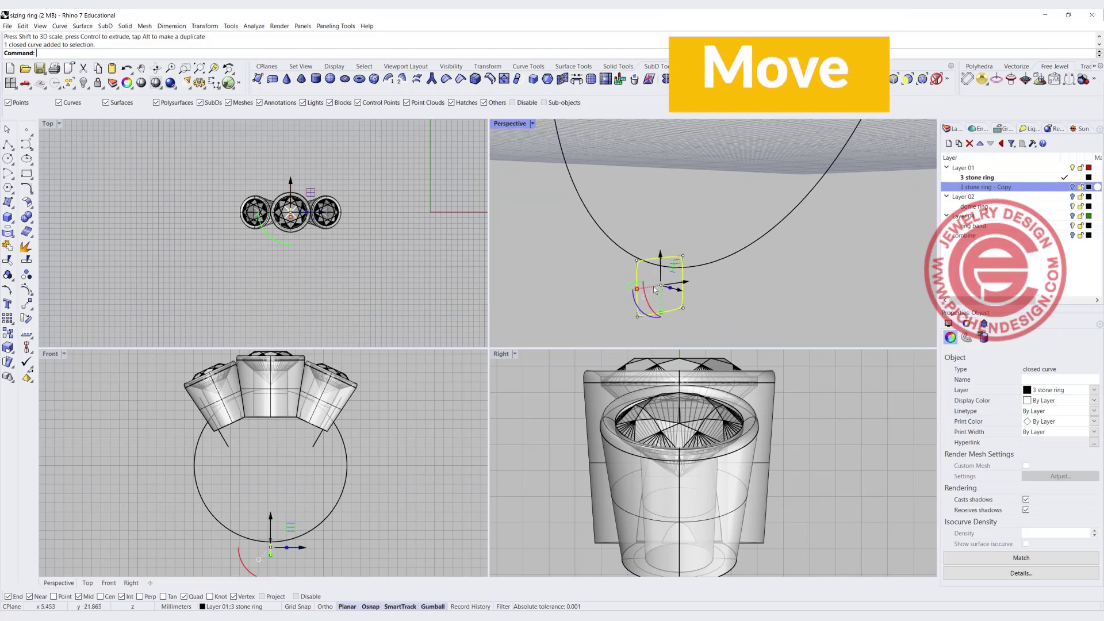
{"action": "left_click", "coordinate": [27, 301]}
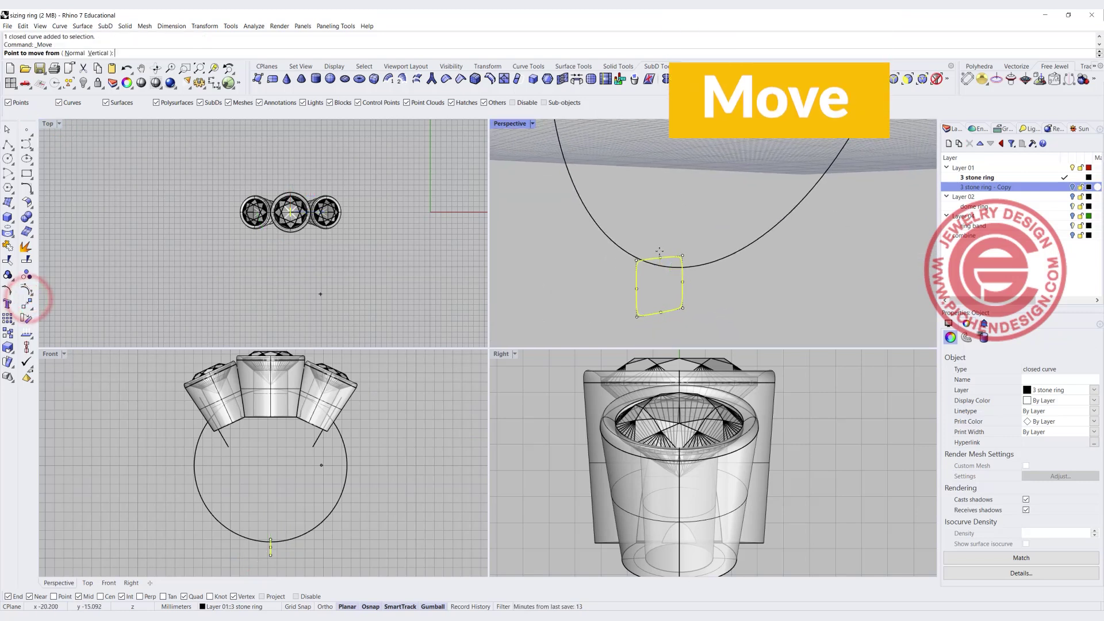
{"action": "left_click", "coordinate": [657, 258]}
{"action": "left_click", "coordinate": [662, 266]}
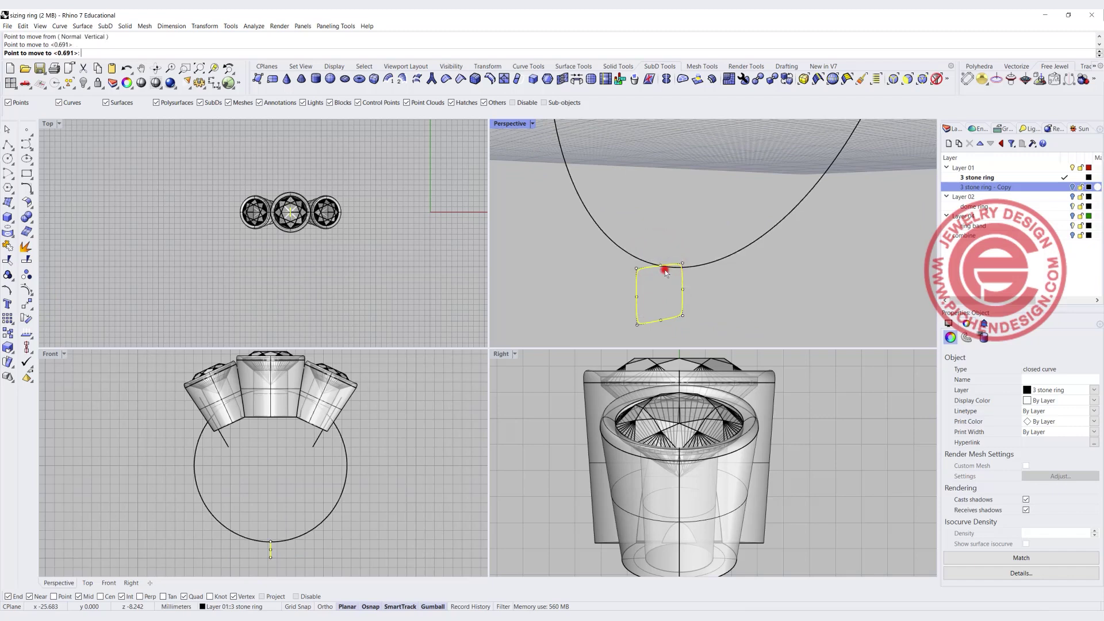
{"action": "left_click", "coordinate": [764, 309]}
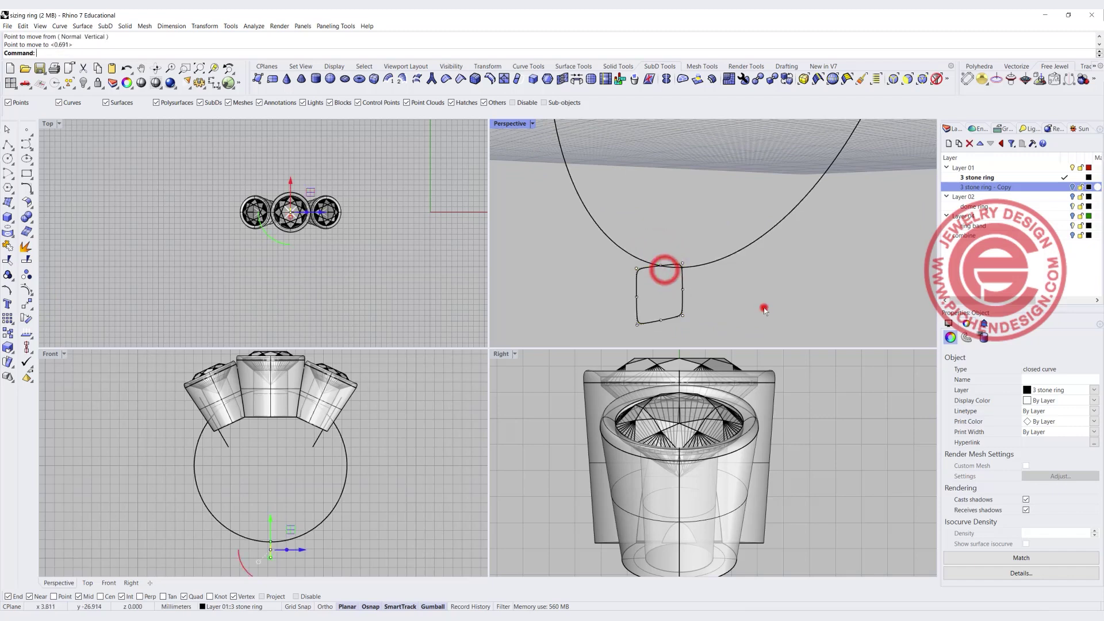
- Sweep the profile curve along the enlarged circle with Sweep 1 Rail, using the Freeform frame style and unchanged cross sections
{"action": "left_click", "coordinate": [82, 26]}
{"action": "left_click", "coordinate": [123, 56]}
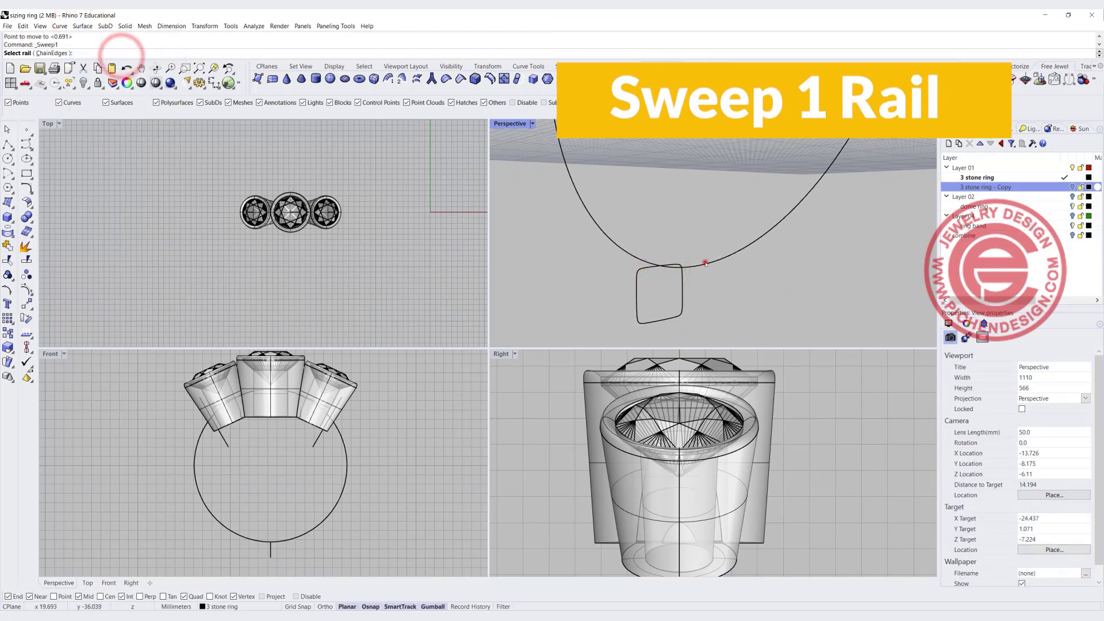
{"action": "left_click", "coordinate": [705, 263]}
{"action": "left_click", "coordinate": [683, 290]}
{"action": "key", "text": "Return"}
{"action": "key", "text": "Return"}
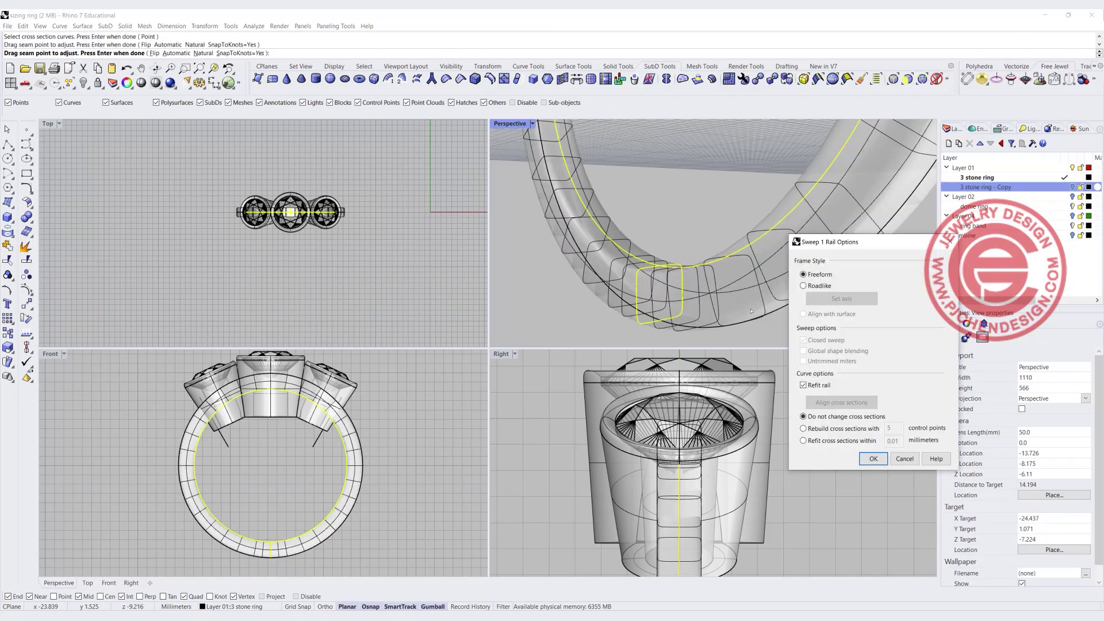
{"action": "left_click", "coordinate": [874, 458]}
- Move the three settings with their gems and the two angled guide lines slightly upward together to fit the enlarged band in the Front view
{"action": "scroll", "coordinate": [264, 403], "scroll_direction": "up", "scroll_amount": 4}
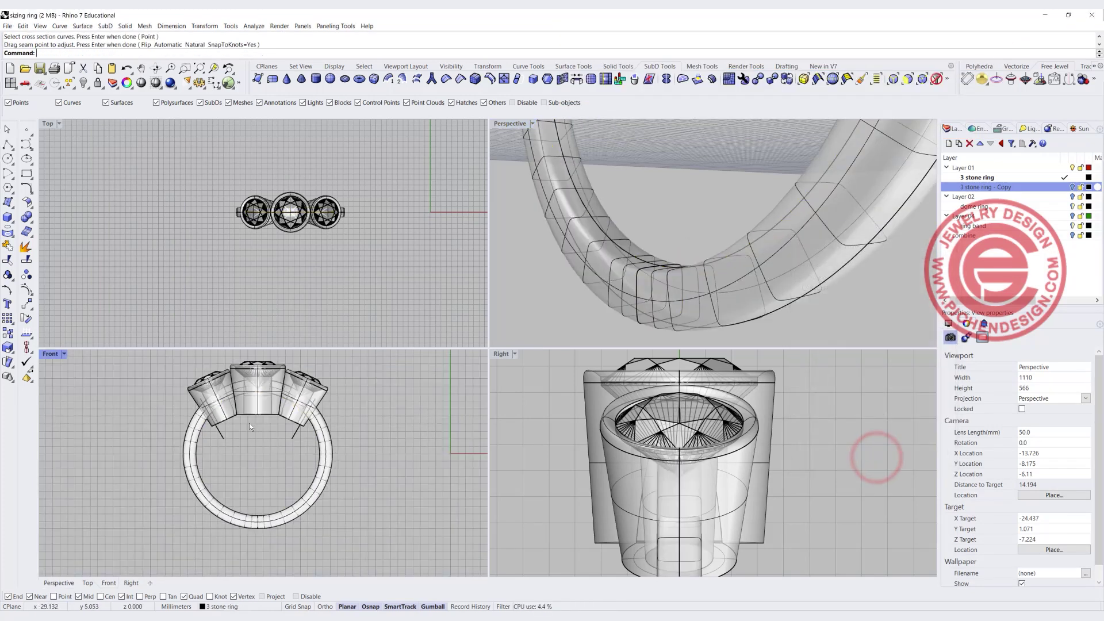
{"action": "scroll", "coordinate": [264, 402], "scroll_direction": "up", "scroll_amount": 4}
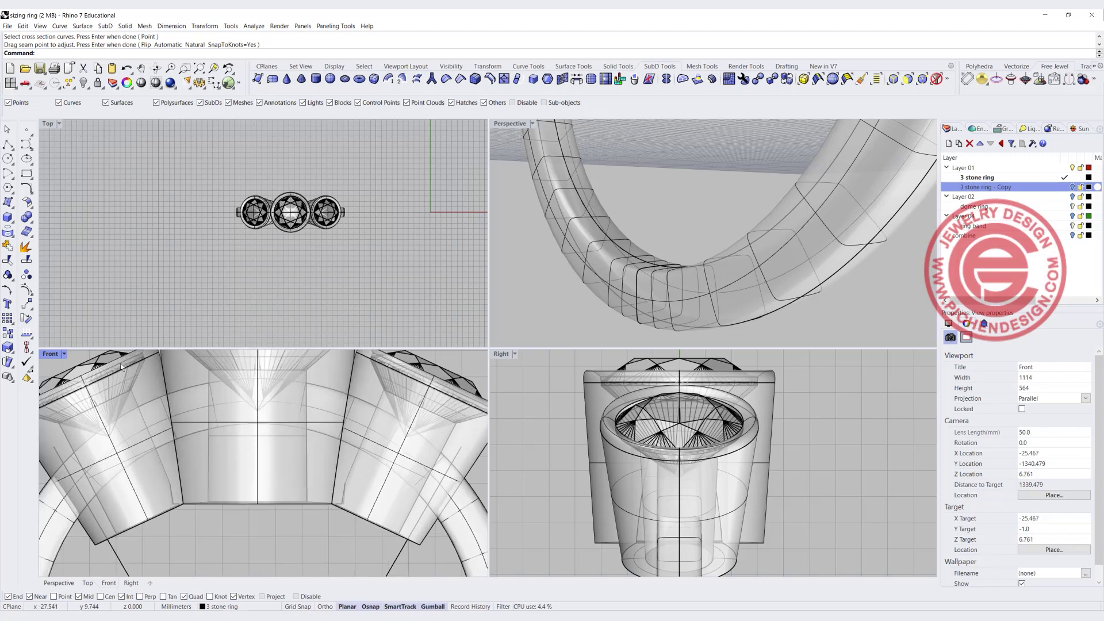
{"action": "double_click", "coordinate": [50, 355]}
{"action": "scroll", "coordinate": [368, 376], "scroll_direction": "down", "scroll_amount": 2}
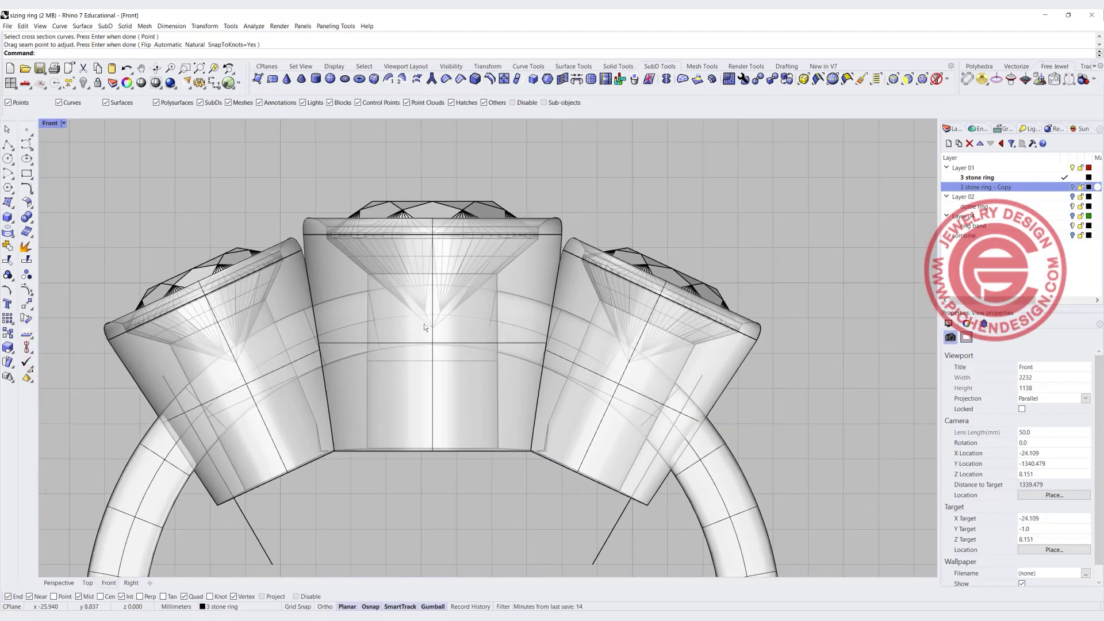
{"action": "left_click", "coordinate": [451, 308]}
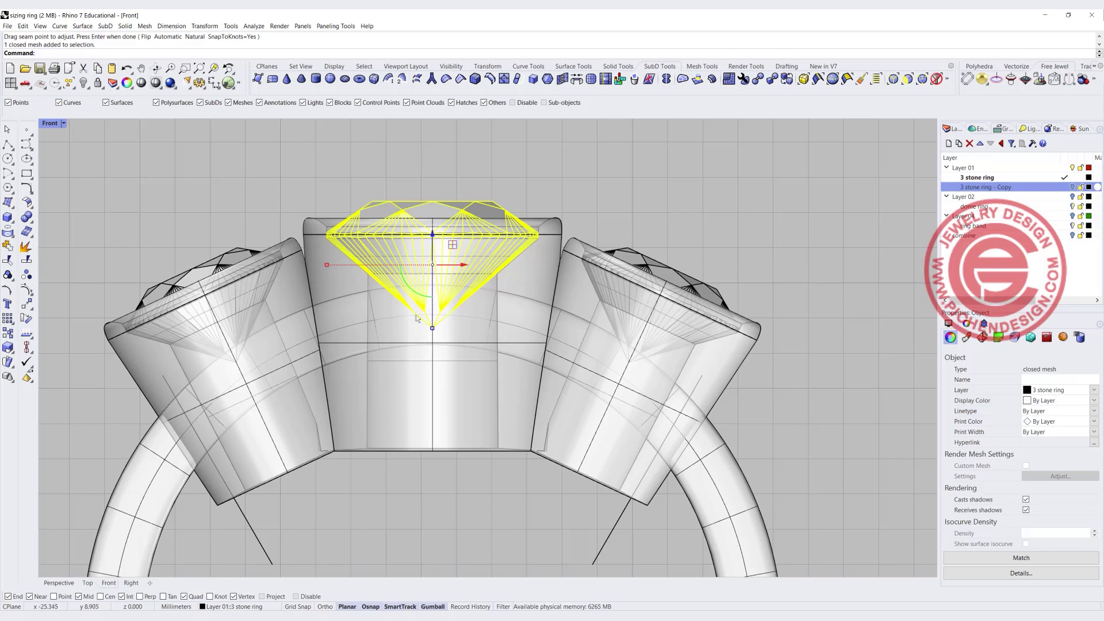
{"action": "scroll", "coordinate": [442, 344], "scroll_direction": "down", "scroll_amount": 5}
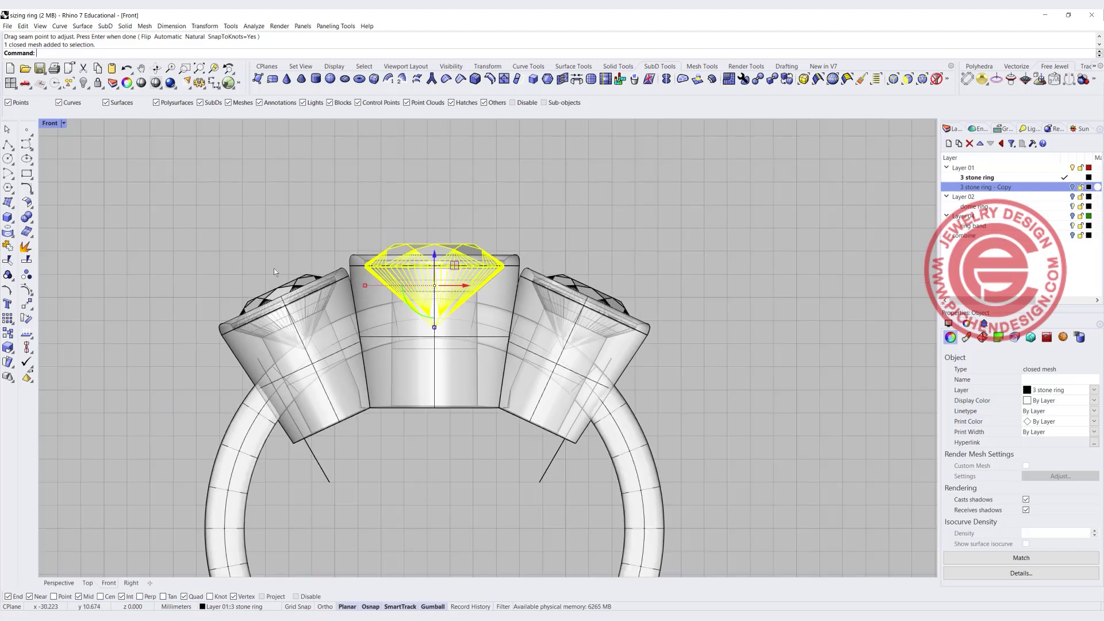
{"action": "left_click", "coordinate": [216, 212]}
{"action": "left_click_drag", "start_coordinate": [129, 187], "coordinate": [754, 485]}
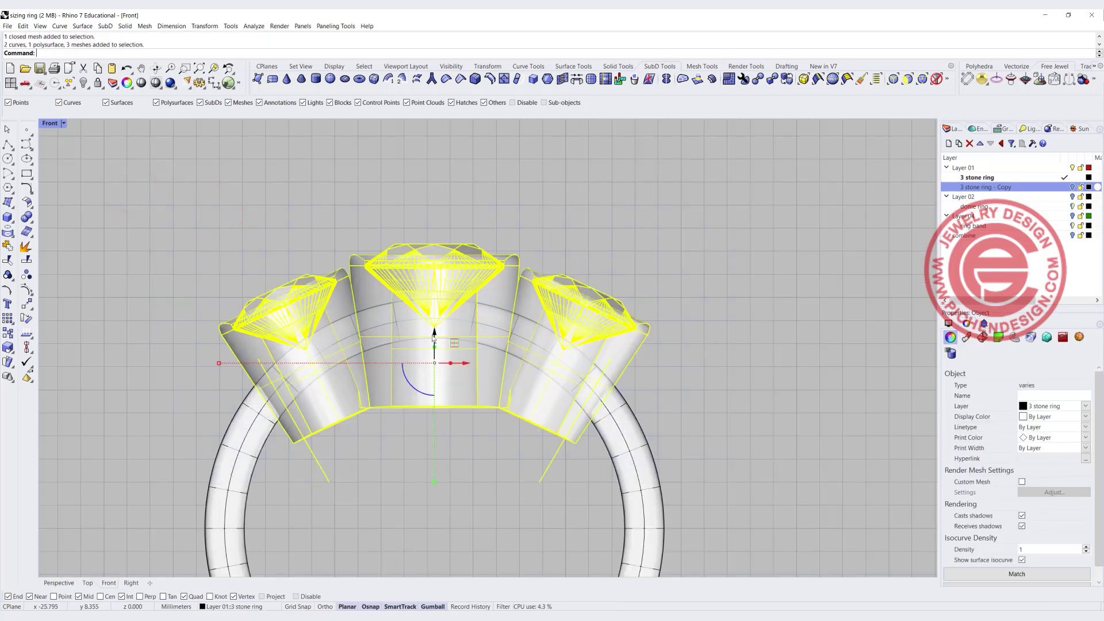
{"action": "left_click_drag", "start_coordinate": [436, 337], "coordinate": [437, 326]}
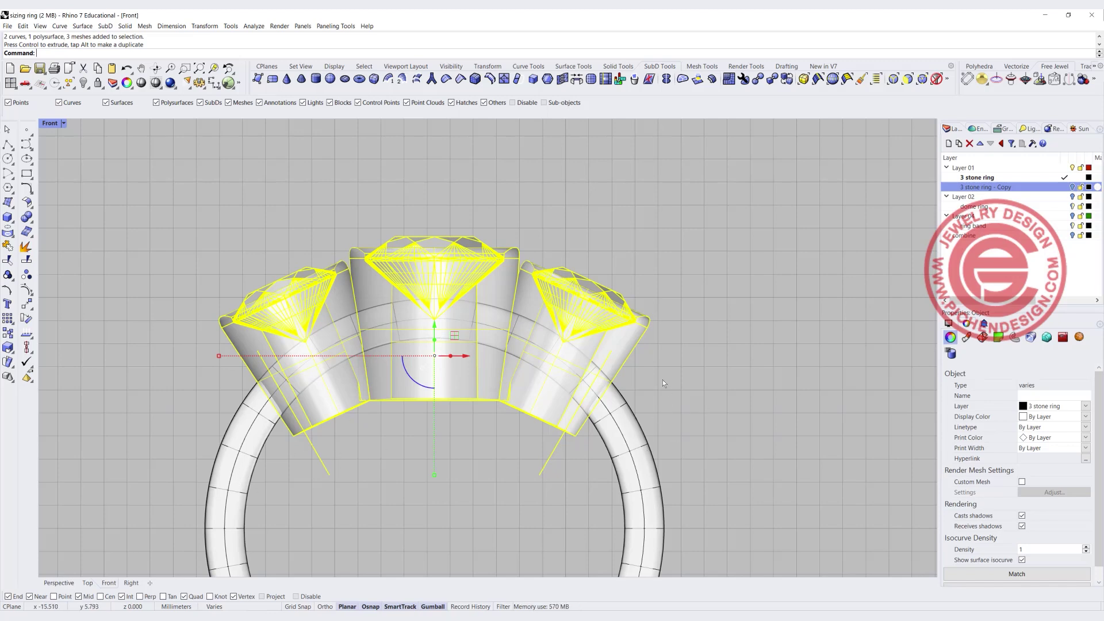
{"action": "scroll", "coordinate": [271, 203], "scroll_direction": "down", "scroll_amount": 4}
{"action": "left_click", "coordinate": [560, 320]}
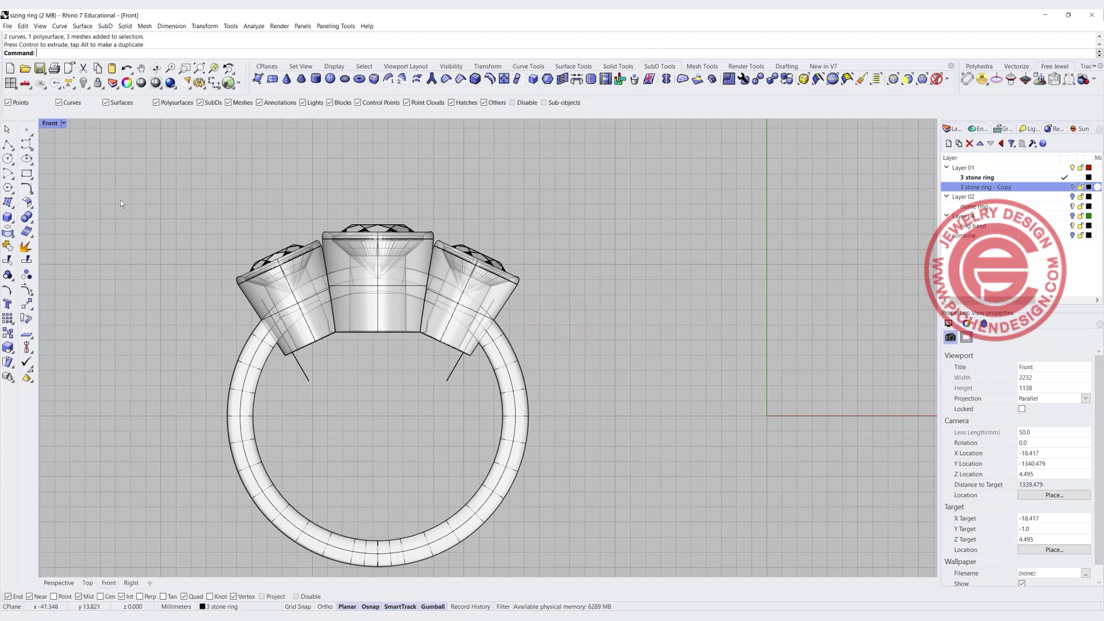
{"action": "scroll", "coordinate": [173, 222], "scroll_direction": "down", "scroll_amount": 3}
{"action": "left_click_drag", "start_coordinate": [156, 199], "coordinate": [507, 495]}
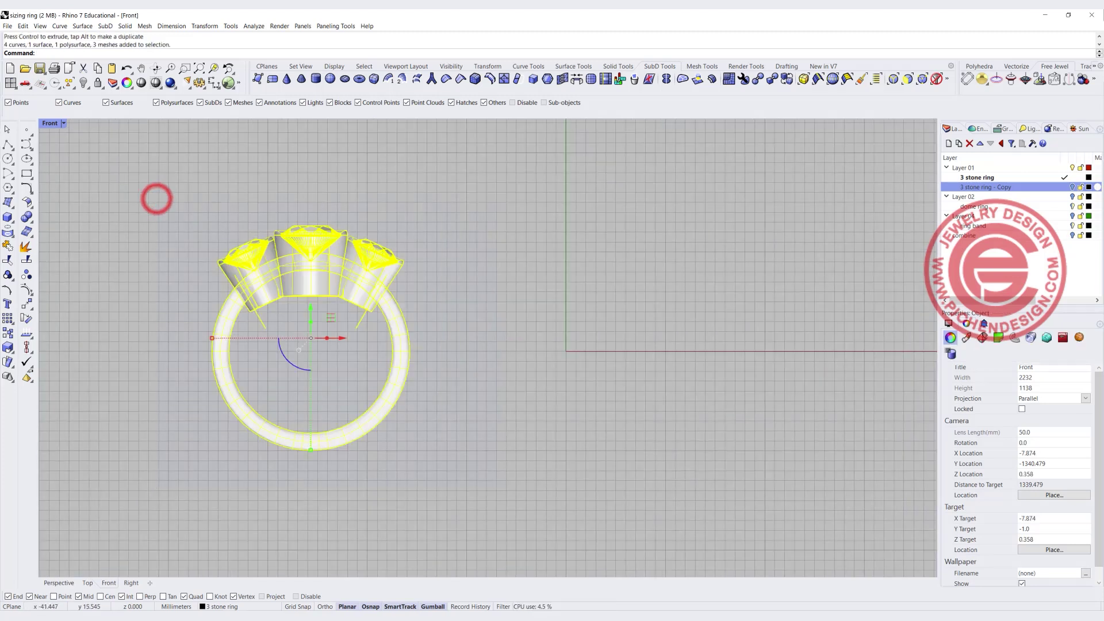
{"action": "left_click", "coordinate": [491, 441]}
- Trim away the band section between the two angled guide lines and Boolean Union the remaining band with the settings
{"action": "scroll", "coordinate": [470, 339], "scroll_direction": "up", "scroll_amount": 3}
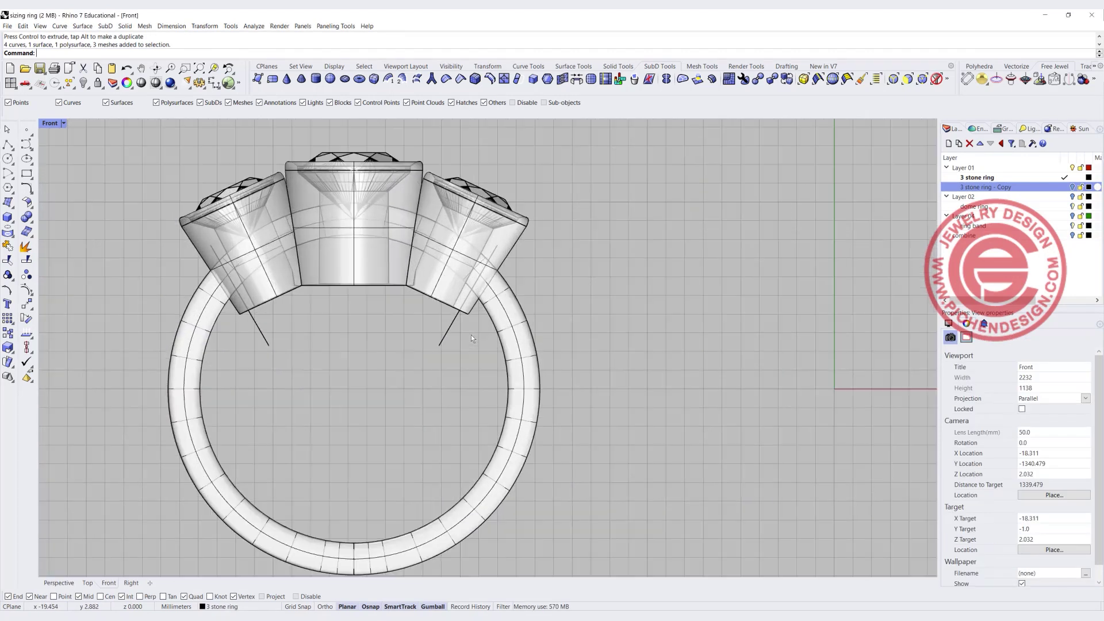
{"action": "left_click", "coordinate": [451, 322]}
{"action": "left_click", "coordinate": [260, 332], "text": "shift"}
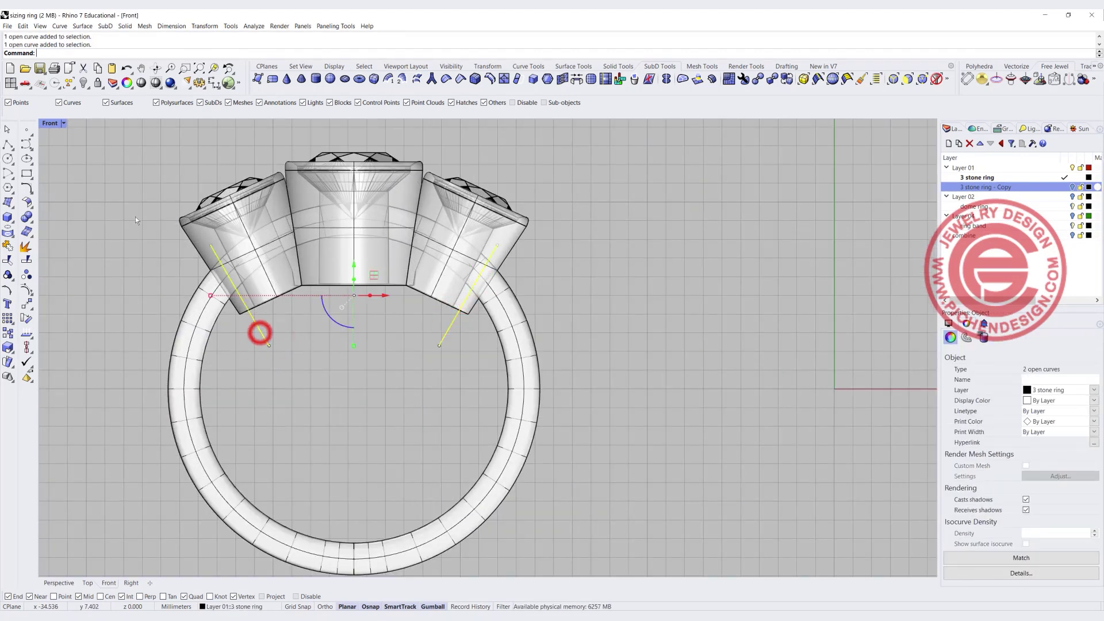
{"action": "left_click", "coordinate": [8, 246]}
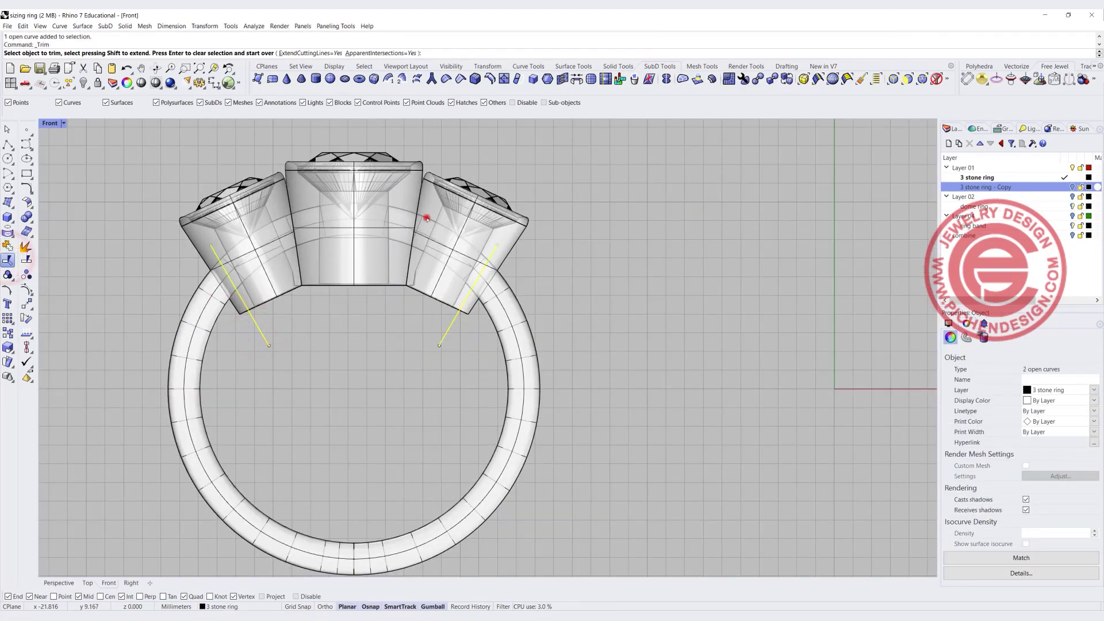
{"action": "left_click", "coordinate": [27, 217]}
{"action": "left_click", "coordinate": [256, 342]}
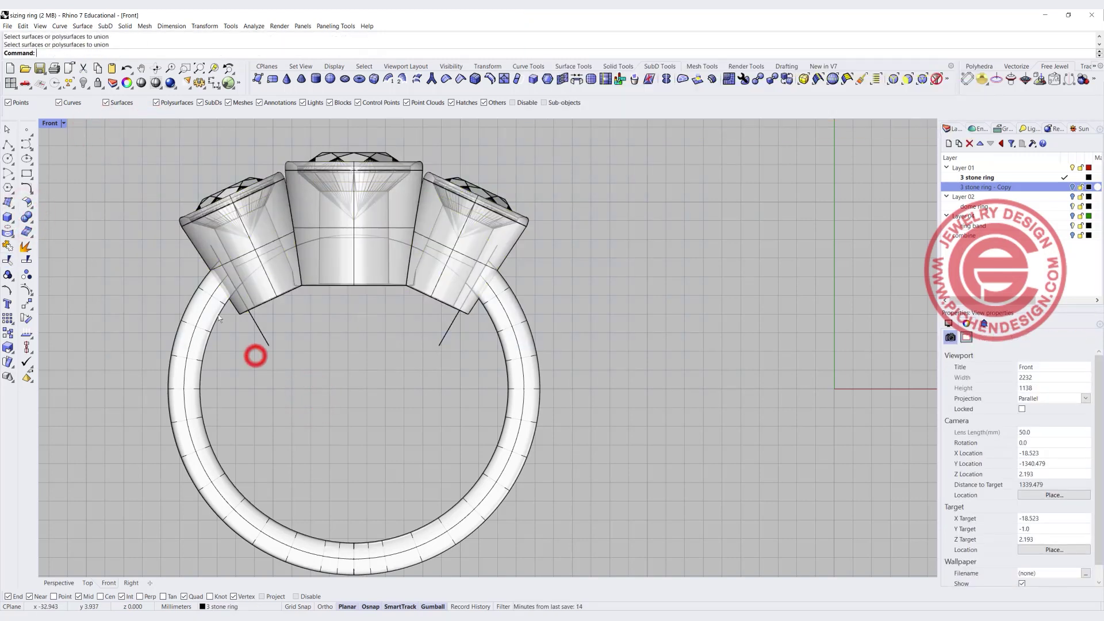
- Extrude the inner finger circle straight into a solid cylinder that extends past both sides of the ring
{"action": "double_click", "coordinate": [48, 123]}
{"action": "left_click", "coordinate": [125, 25]}
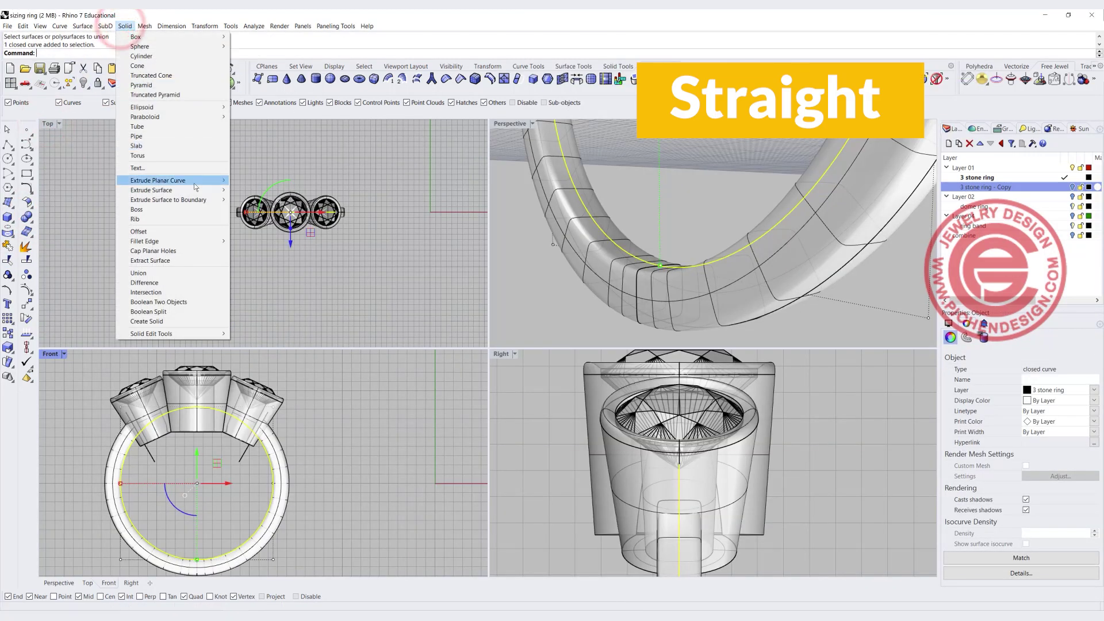
{"action": "left_click", "coordinate": [194, 183]}
{"action": "left_click", "coordinate": [322, 173]}
{"action": "left_click_drag", "start_coordinate": [291, 154], "coordinate": [291, 177]}
{"action": "left_click_drag", "start_coordinate": [291, 234], "coordinate": [291, 268]}
{"action": "left_click", "coordinate": [402, 288]}
- Cut the finger hole by subtracting the extruded cylinder from the ring with Boolean Difference
{"action": "left_click", "coordinate": [274, 410]}
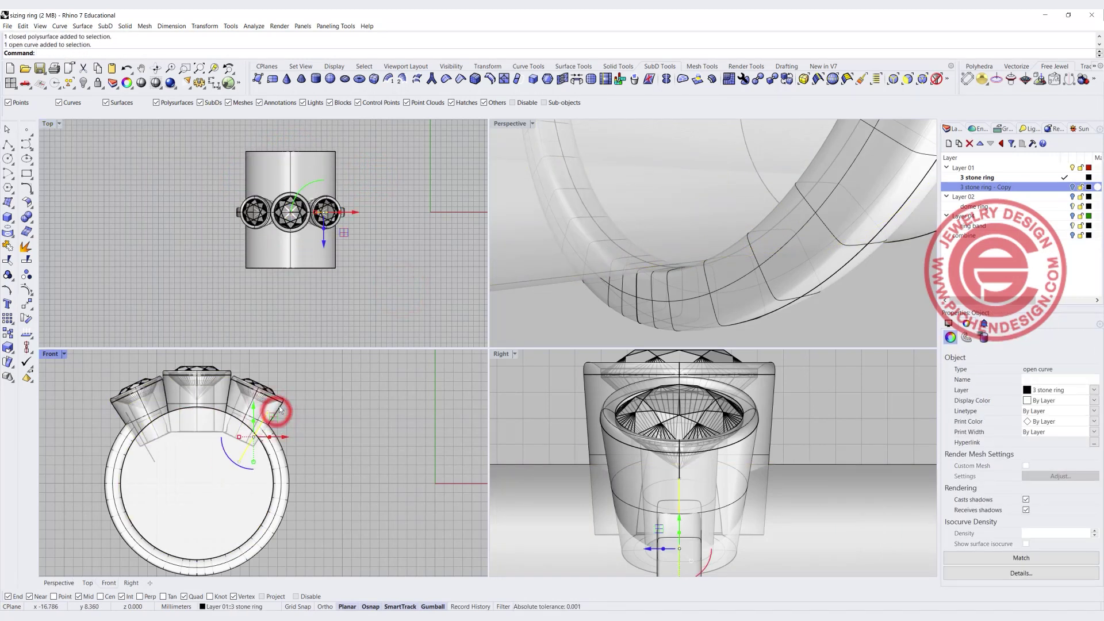
{"action": "left_click", "coordinate": [272, 407]}
{"action": "left_click", "coordinate": [28, 220]}
{"action": "left_click", "coordinate": [56, 221]}
{"action": "left_click", "coordinate": [230, 495]}
{"action": "key", "text": "Return"}
{"action": "left_click", "coordinate": [340, 488]}
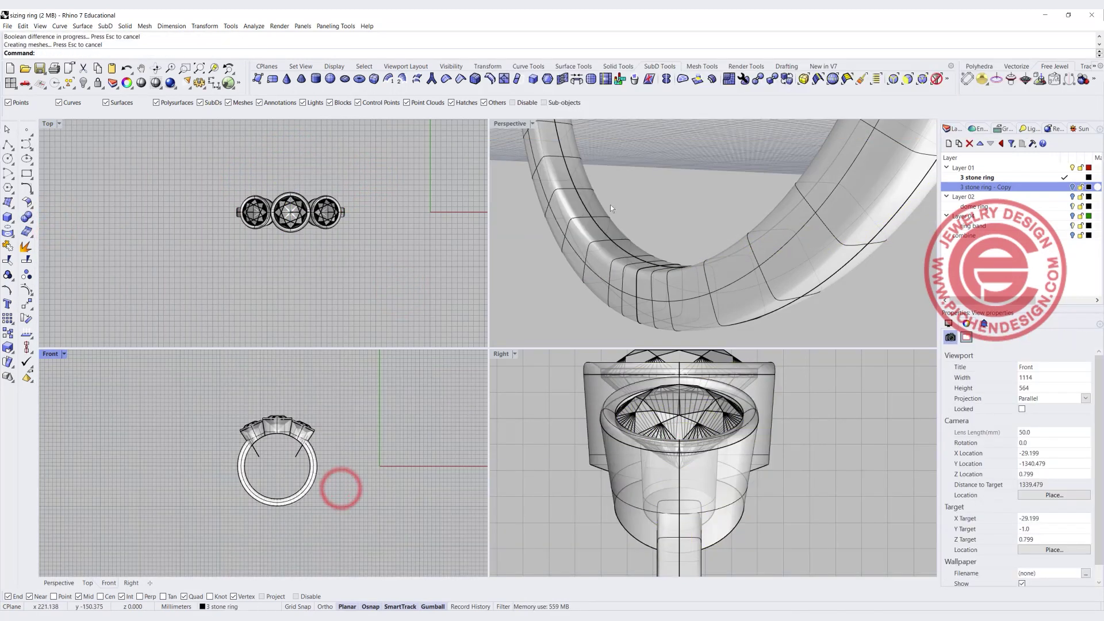
- Show the hidden objects to compare the resized three-stone ring with the original side by side in the Front view
{"action": "scroll", "coordinate": [640, 209], "scroll_direction": "down", "scroll_amount": 8}
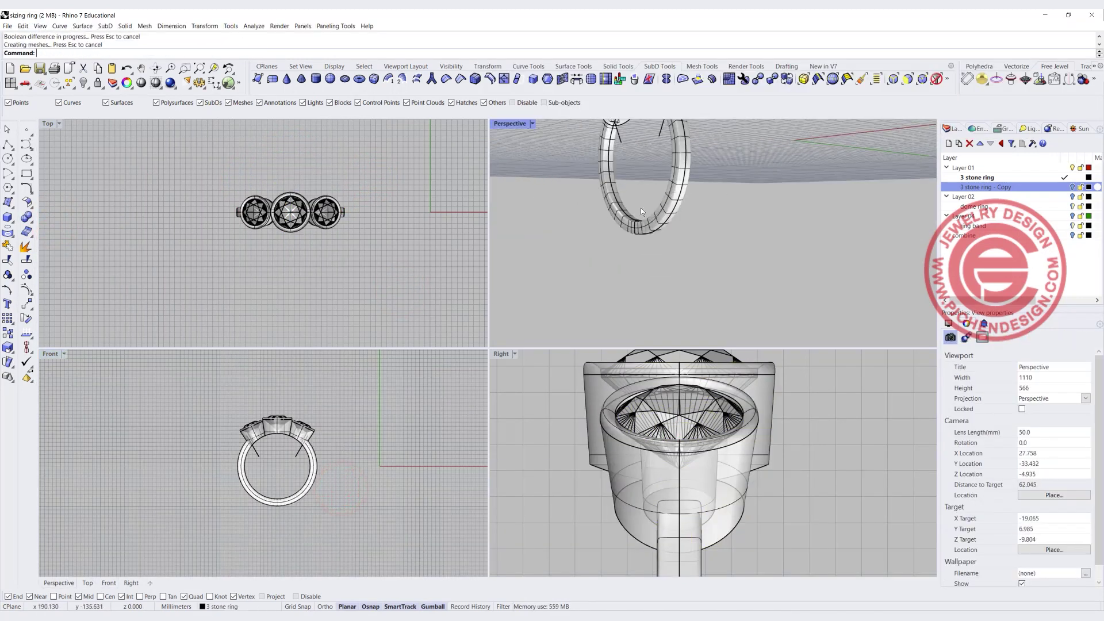
{"action": "right_click_drag", "start_coordinate": [640, 209], "coordinate": [712, 266]}
{"action": "scroll", "coordinate": [704, 241], "scroll_direction": "down", "scroll_amount": 3}
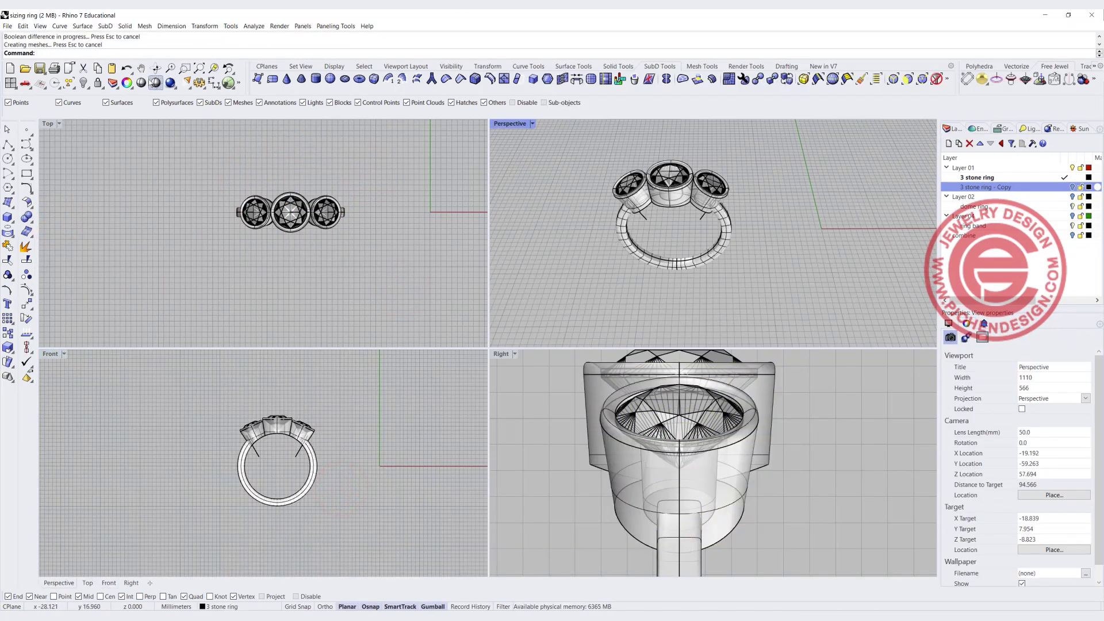
{"action": "right_click", "coordinate": [83, 82]}
{"action": "left_click", "coordinate": [405, 266]}
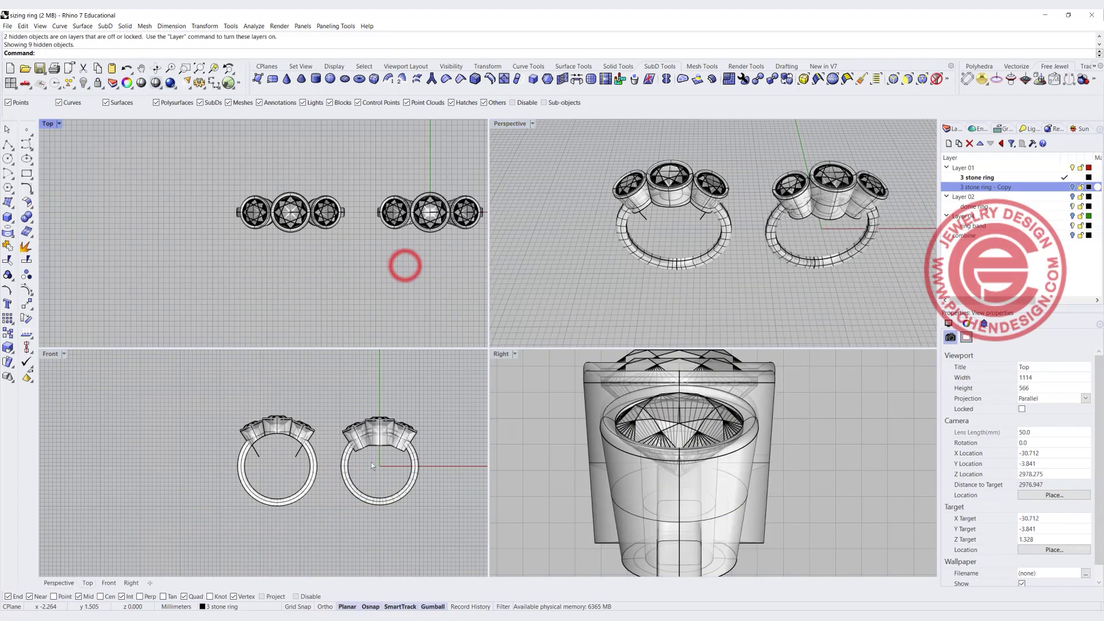
{"action": "right_click_drag", "start_coordinate": [377, 455], "coordinate": [308, 453]}
{"action": "scroll", "coordinate": [310, 451], "scroll_direction": "up", "scroll_amount": 2}
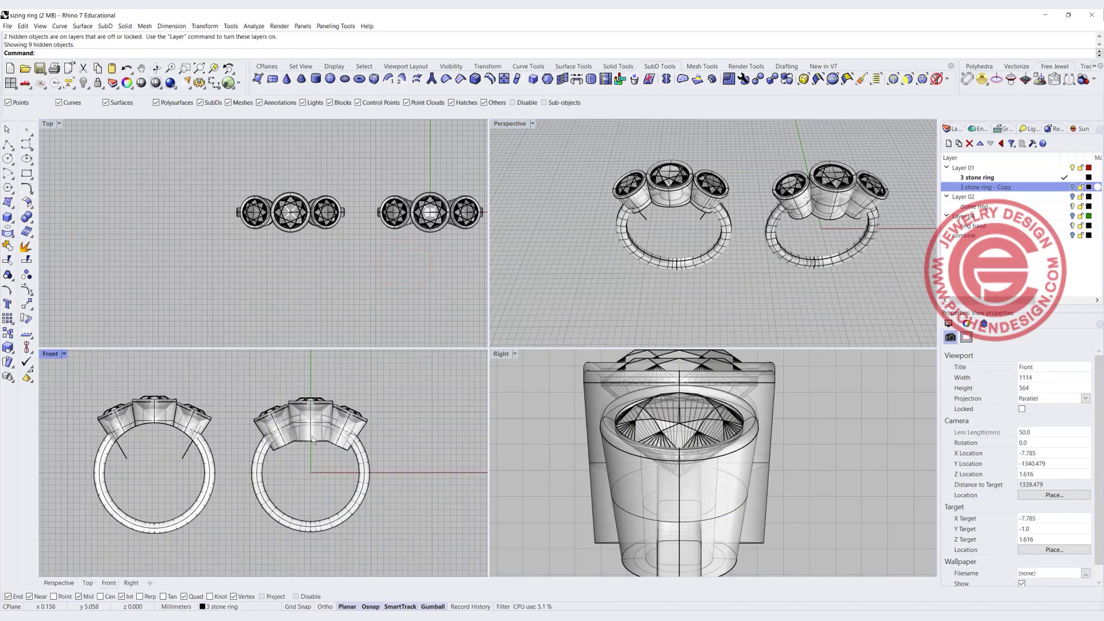